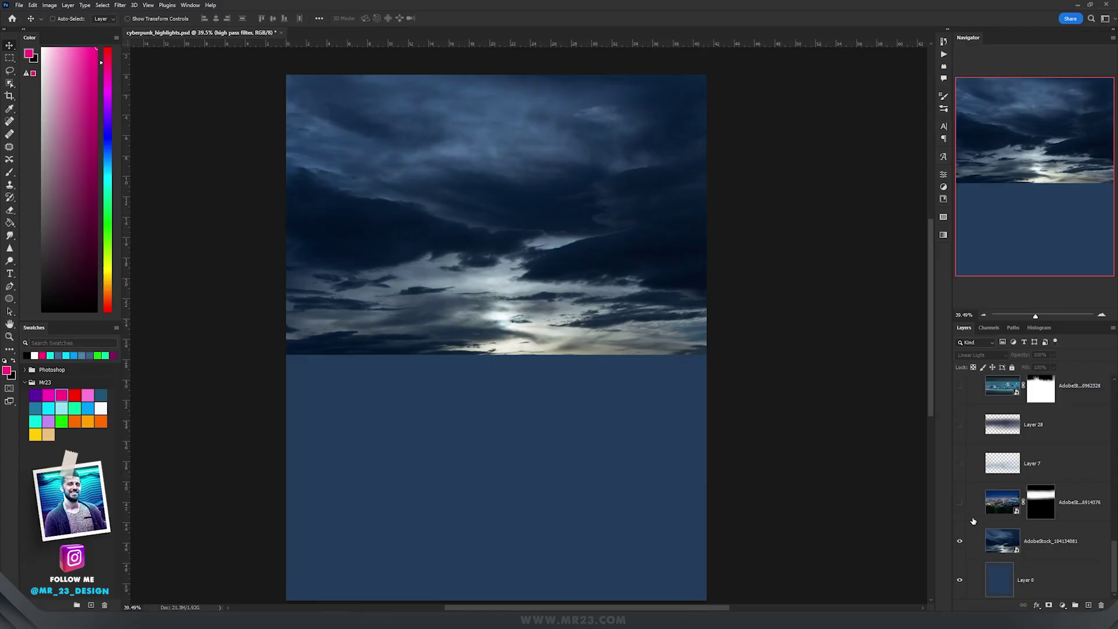
Show Layer 7, Layer 28 and the two teal night-city image layers above the cloudy sky.
click(959, 466)
click(960, 427)
scroll(961, 428, up, 1)
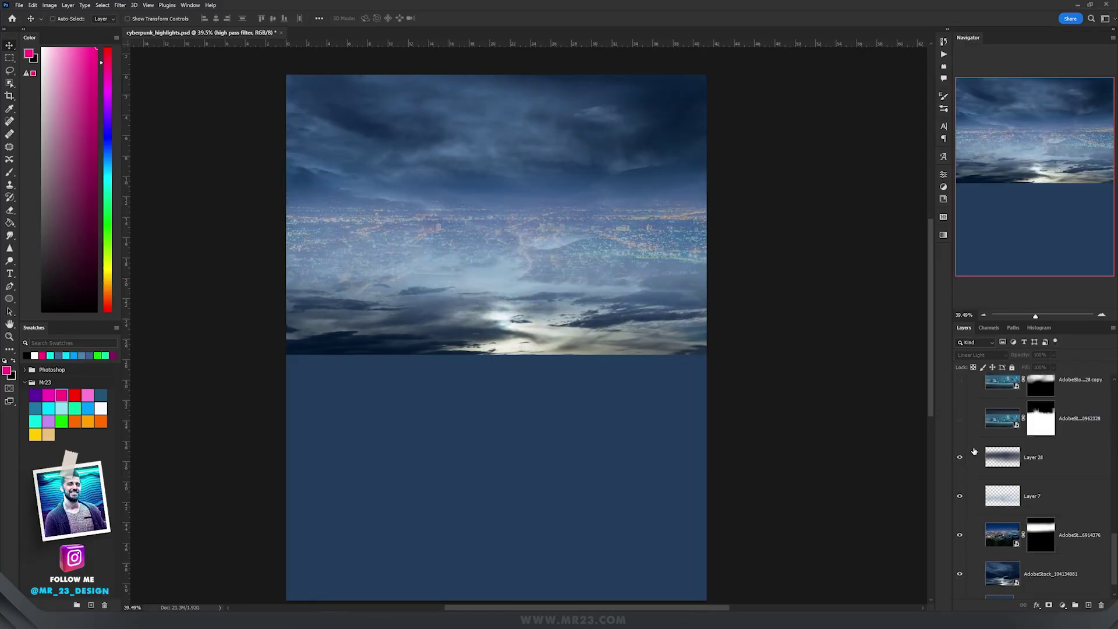
click(961, 419)
scroll(961, 418, up, 1)
click(961, 423)
scroll(961, 420, up, 1)
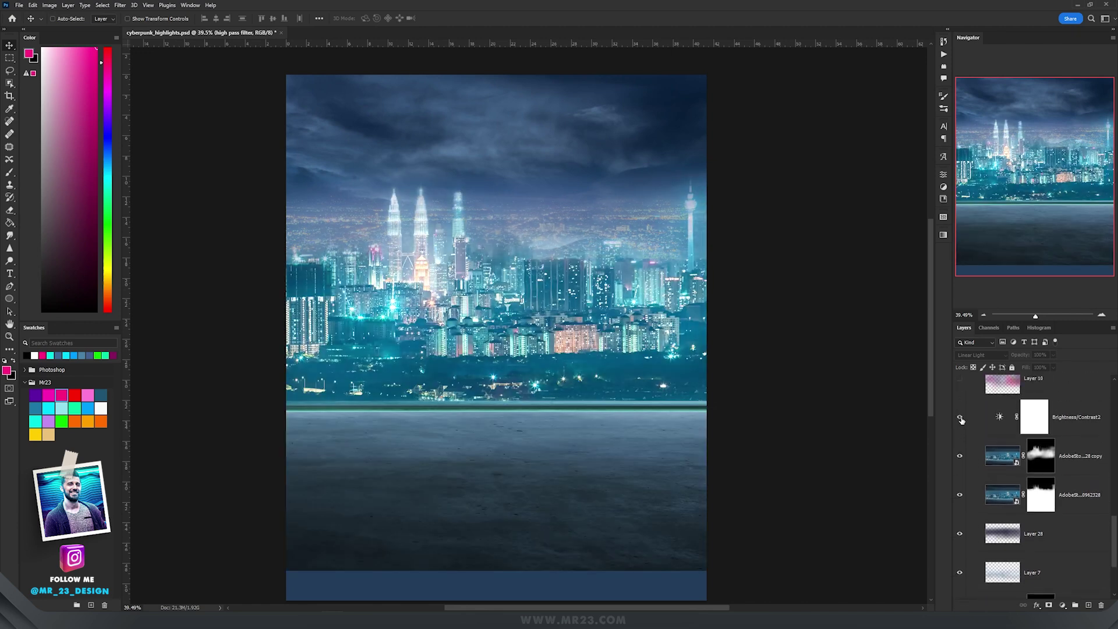
Show Brightness/Contrast 2, Layer 10 and Layer 9 to darken the city and add purple and pink tones.
click(960, 417)
scroll(961, 419, up, 1)
click(961, 413)
scroll(962, 420, up, 1)
click(962, 420)
scroll(961, 420, up, 1)
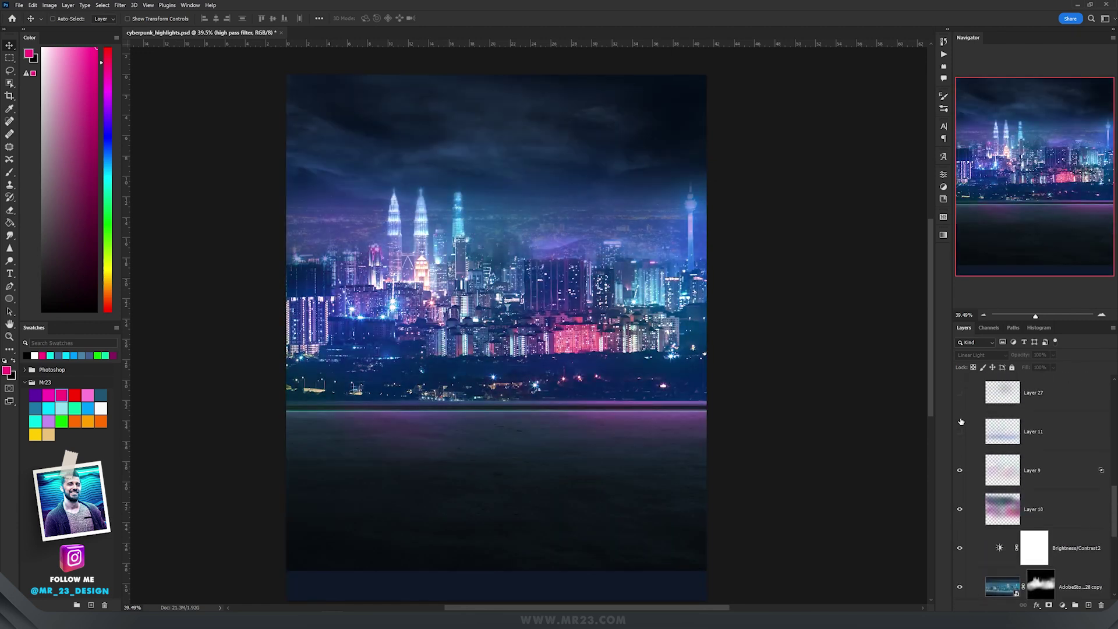
Show Layer 11 and Layer 27 above the city background.
click(961, 420)
scroll(962, 420, up, 1)
click(962, 420)
scroll(982, 438, up, 1)
Show the scaffolding group with its Layer 18 and select that layer.
scroll(966, 389, up, 1)
click(960, 406)
scroll(976, 449, up, 2)
click(961, 464)
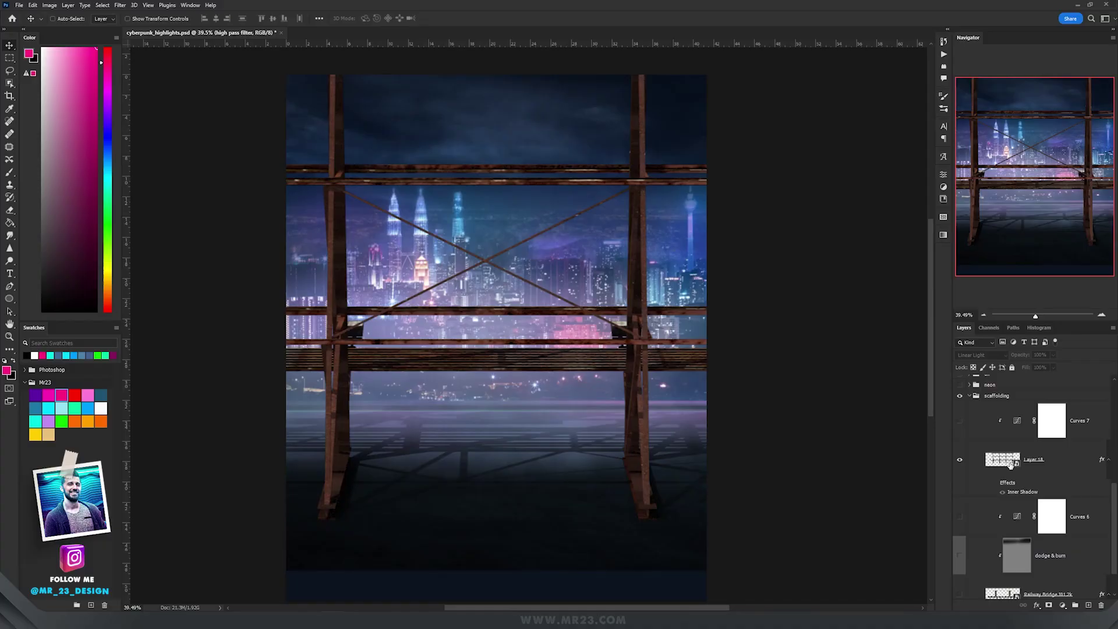
click(1010, 465)
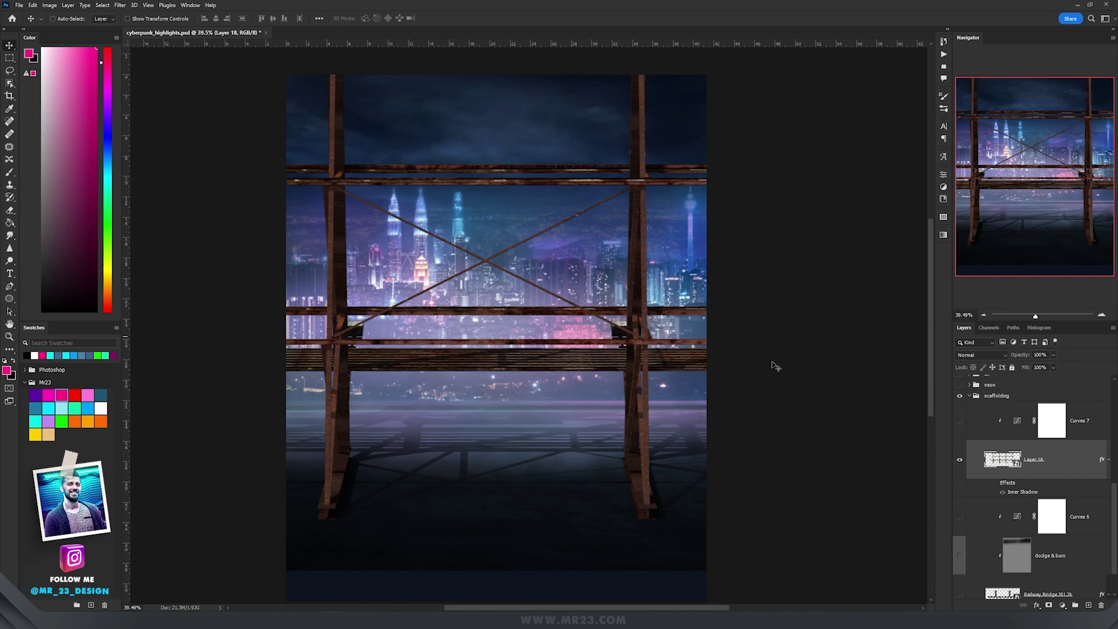
Turn on the effects of scaffolding Layer 18 and review its Linear Dodge (Add) Inner Shadow settings.
click(996, 484)
scroll(499, 156, up, 5)
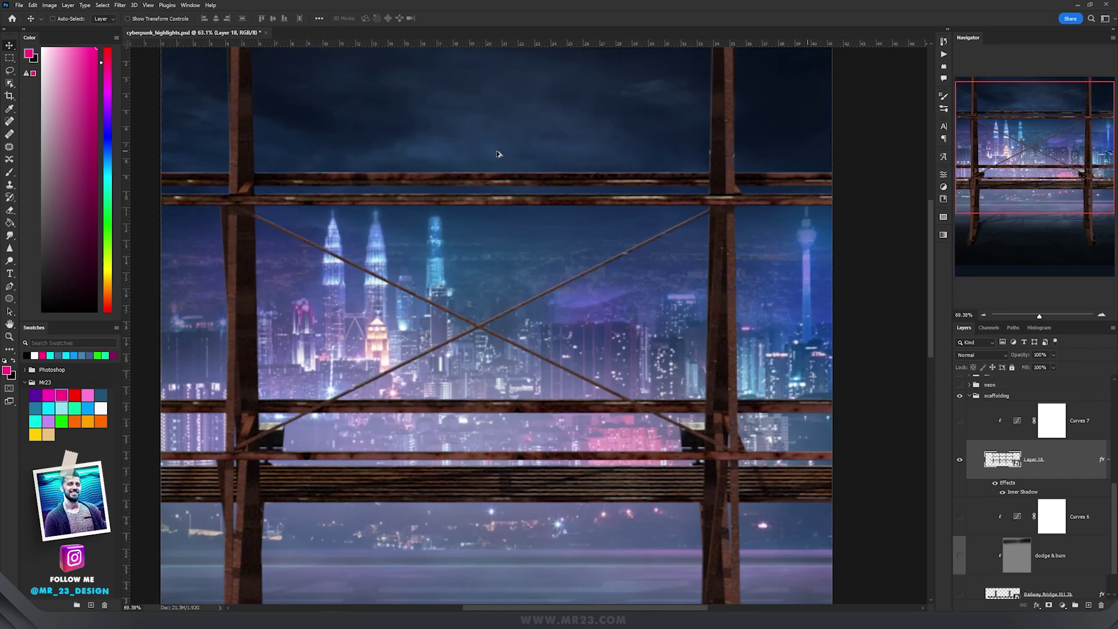
click(1002, 493)
click(997, 484)
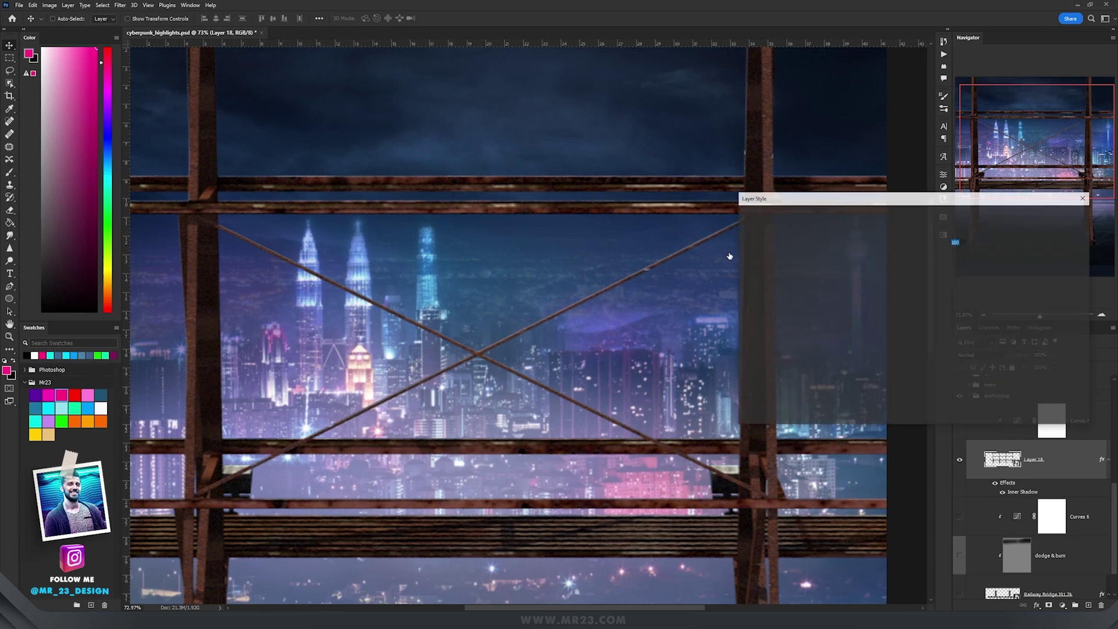
click(768, 284)
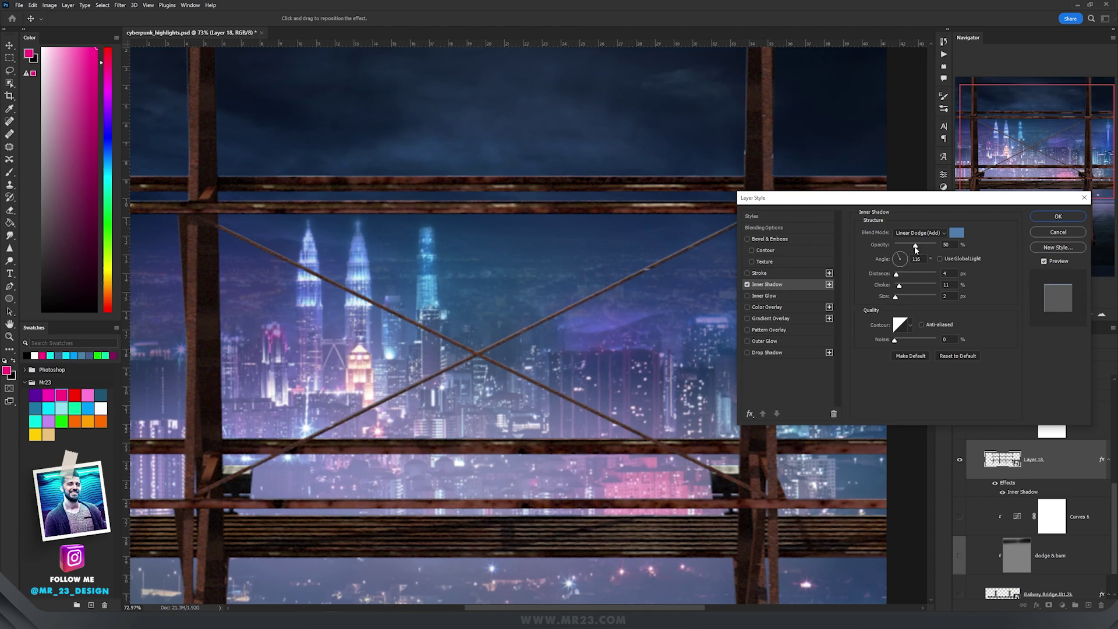
click(1058, 216)
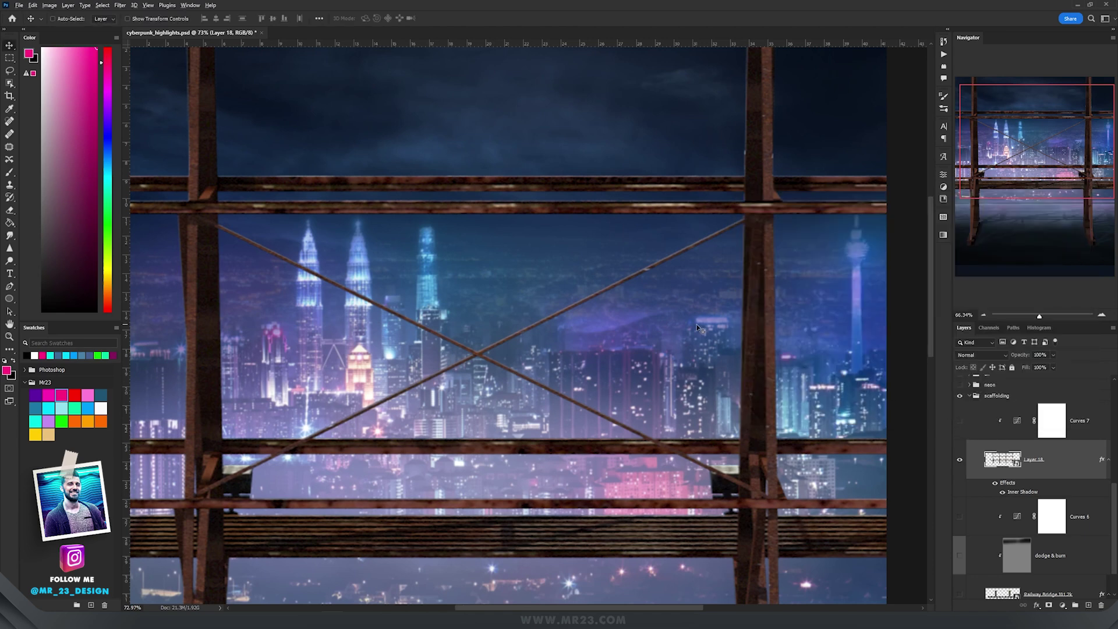
Show the Curves 7 adjustment on the scaffolding and inspect the darkened beams against the city.
scroll(698, 328, down, 1)
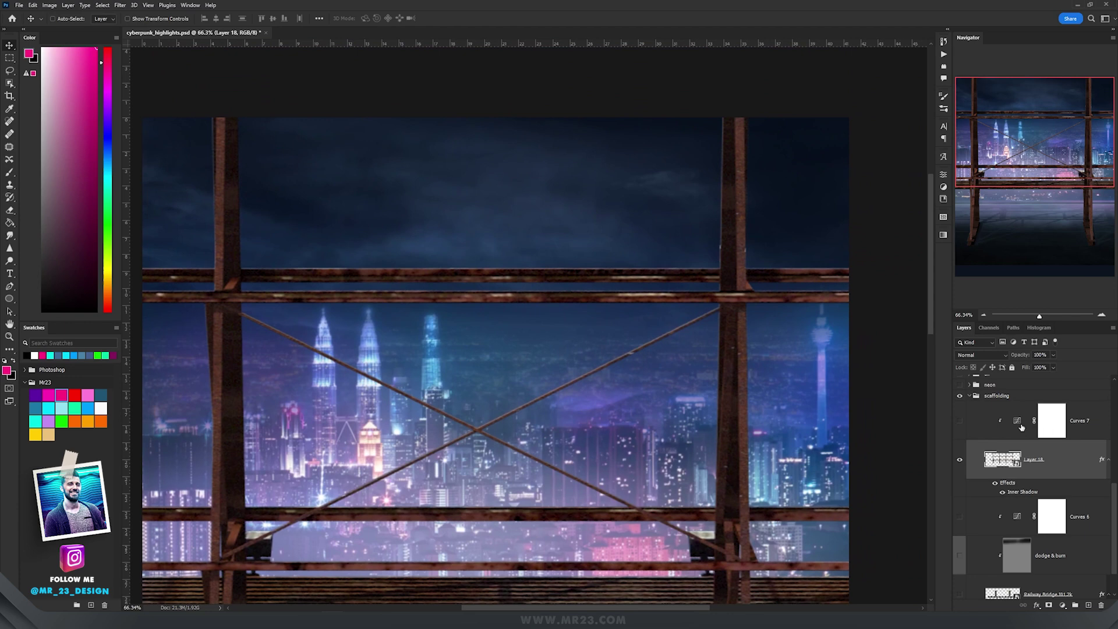
click(1021, 427)
click(1019, 421)
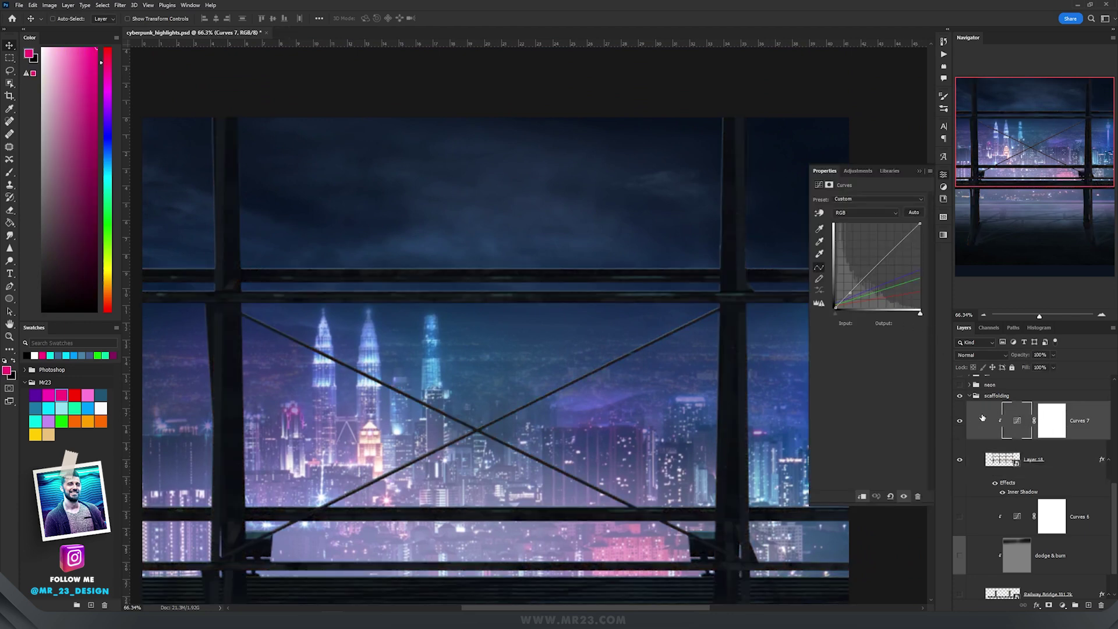
scroll(539, 373, down, 3)
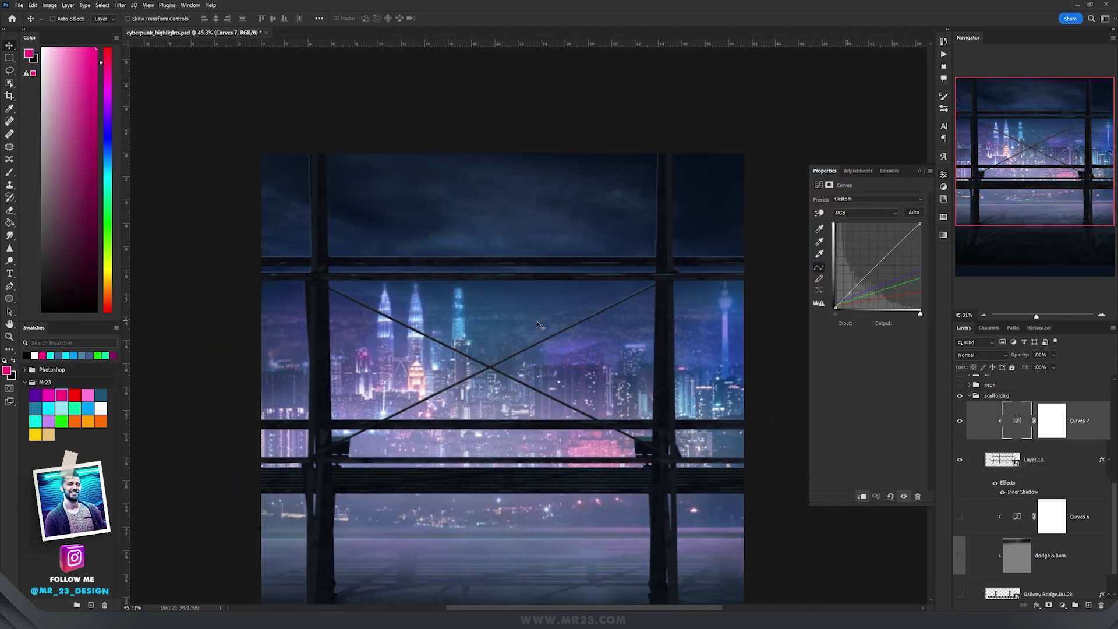
scroll(536, 323, up, 3)
drag(587, 262, 593, 309)
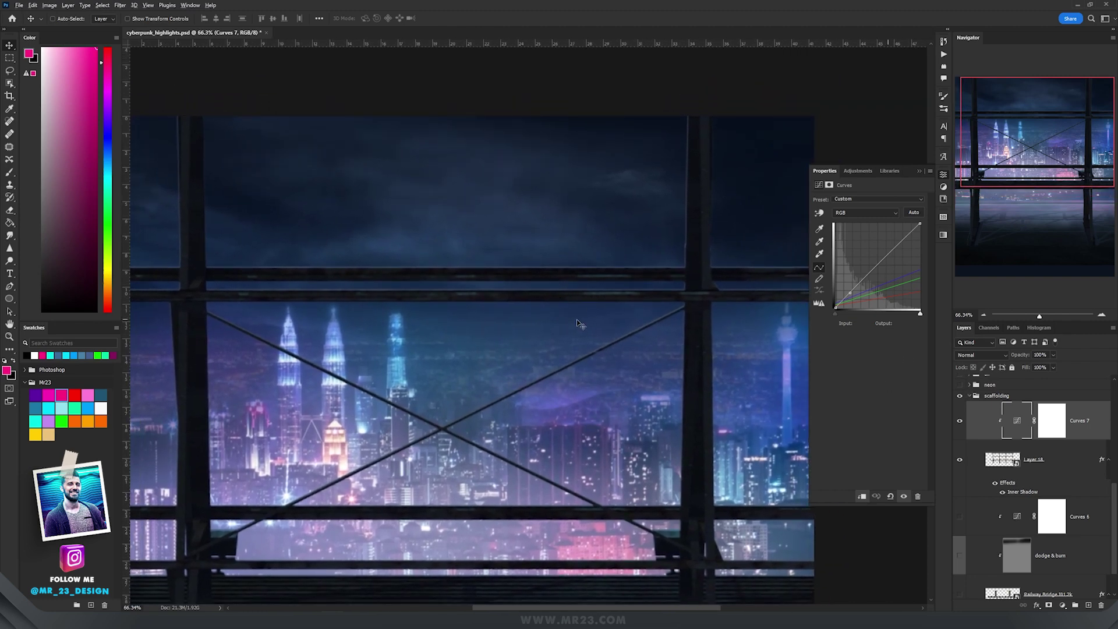
scroll(576, 319, down, 2)
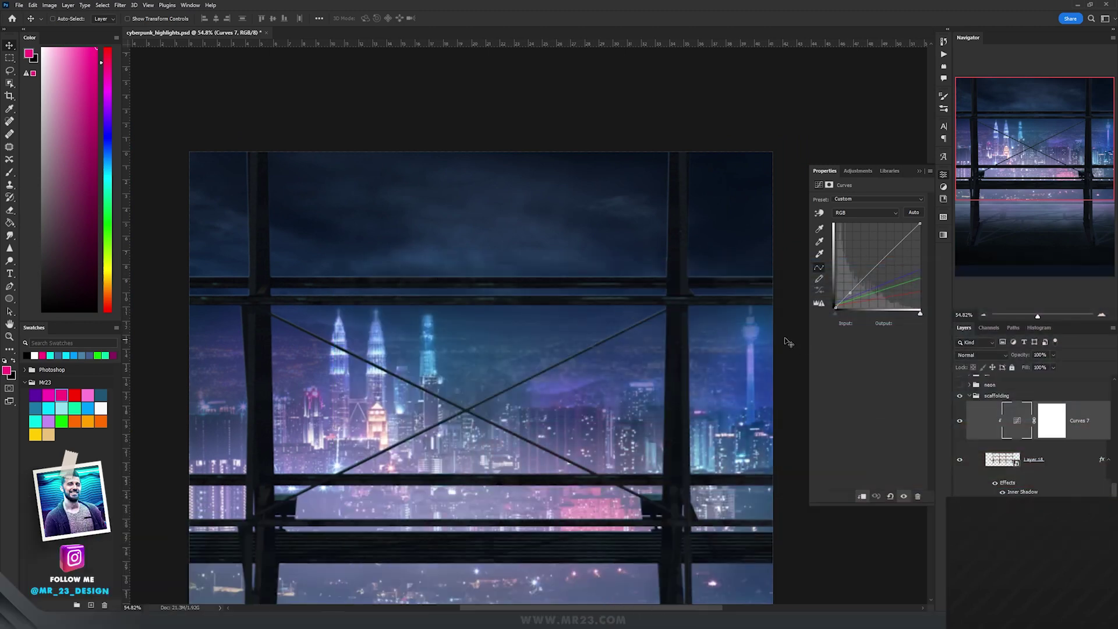
Show and select the Railway Bridge layer, comparing it with and without its effects.
scroll(993, 468, down, 2)
scroll(622, 273, up, 1)
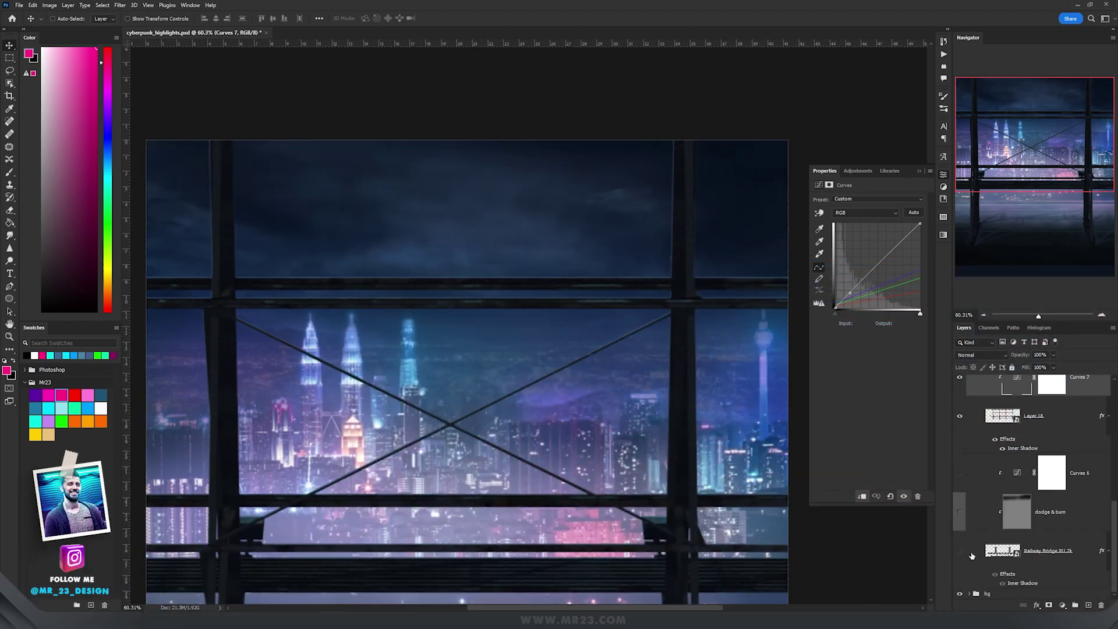
click(960, 552)
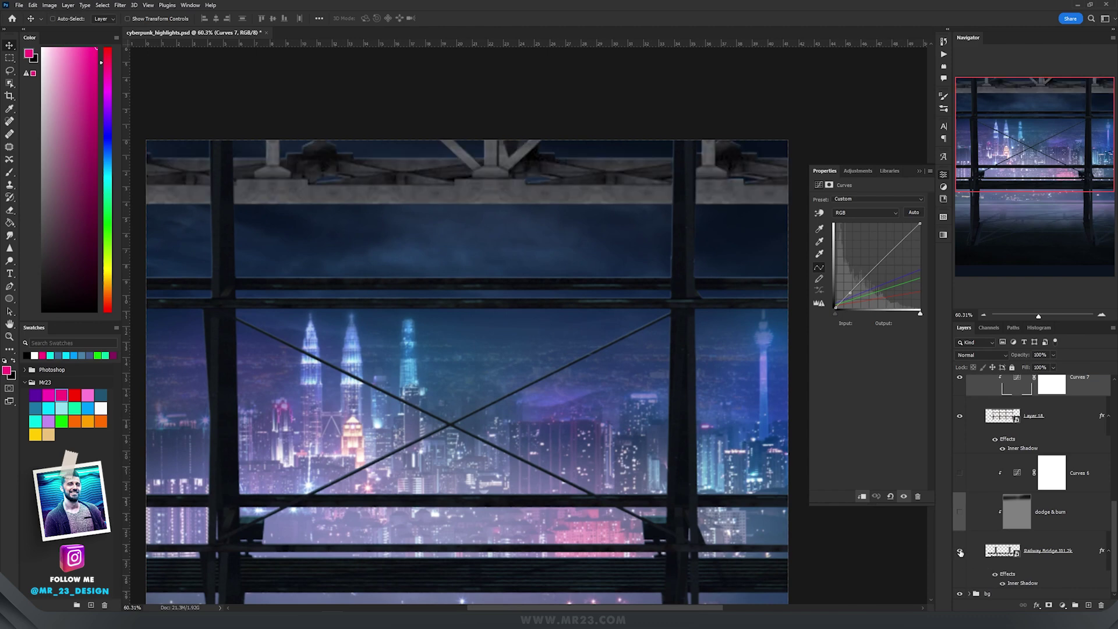
double_click(1001, 550)
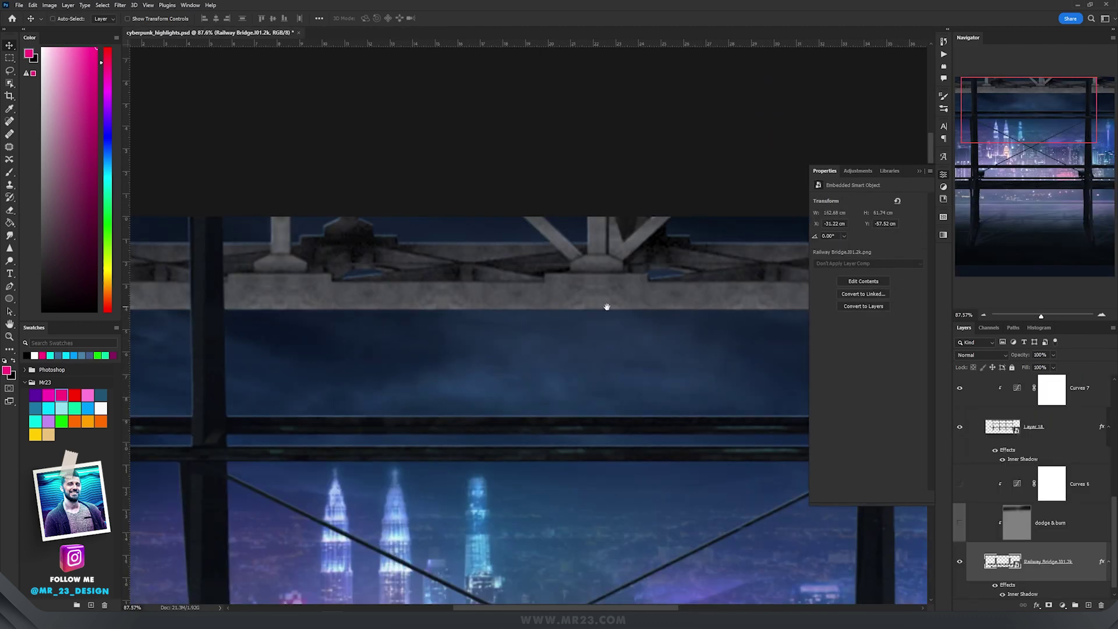
drag(607, 307, 585, 293)
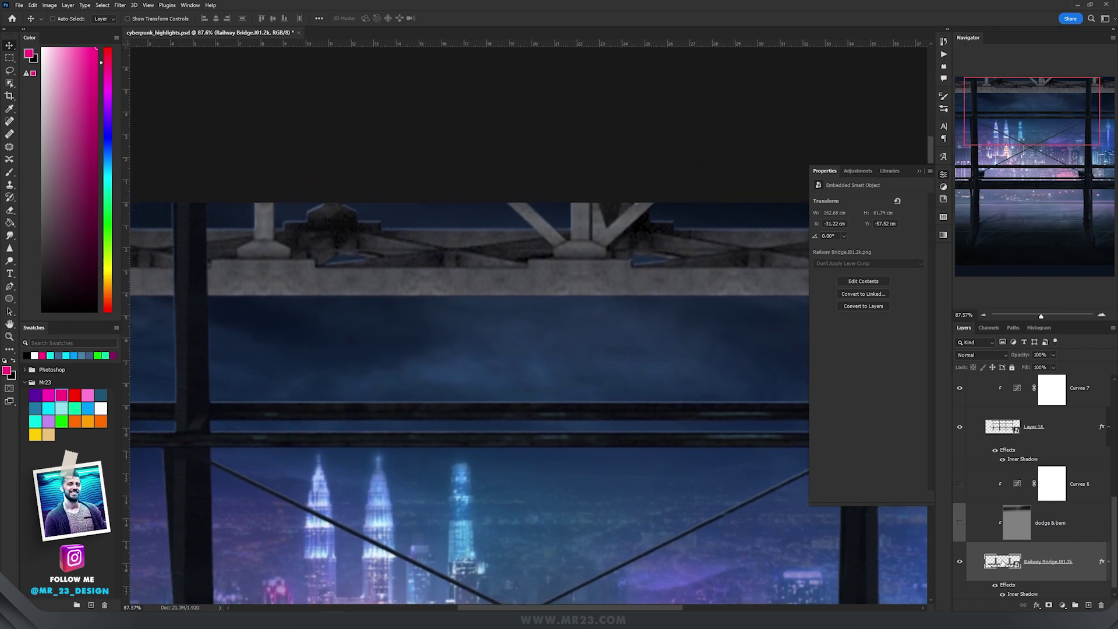
click(996, 585)
click(996, 585)
Show and select the Soft Light dodge & burn layer clipped to the railway bridge.
scroll(641, 373, down, 3)
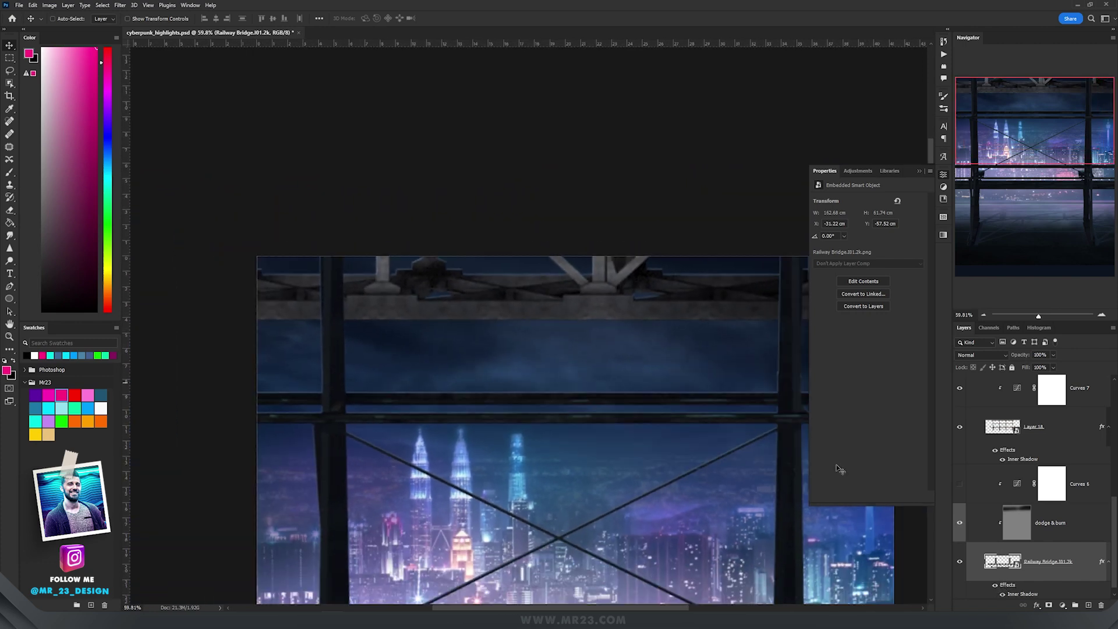
click(1025, 525)
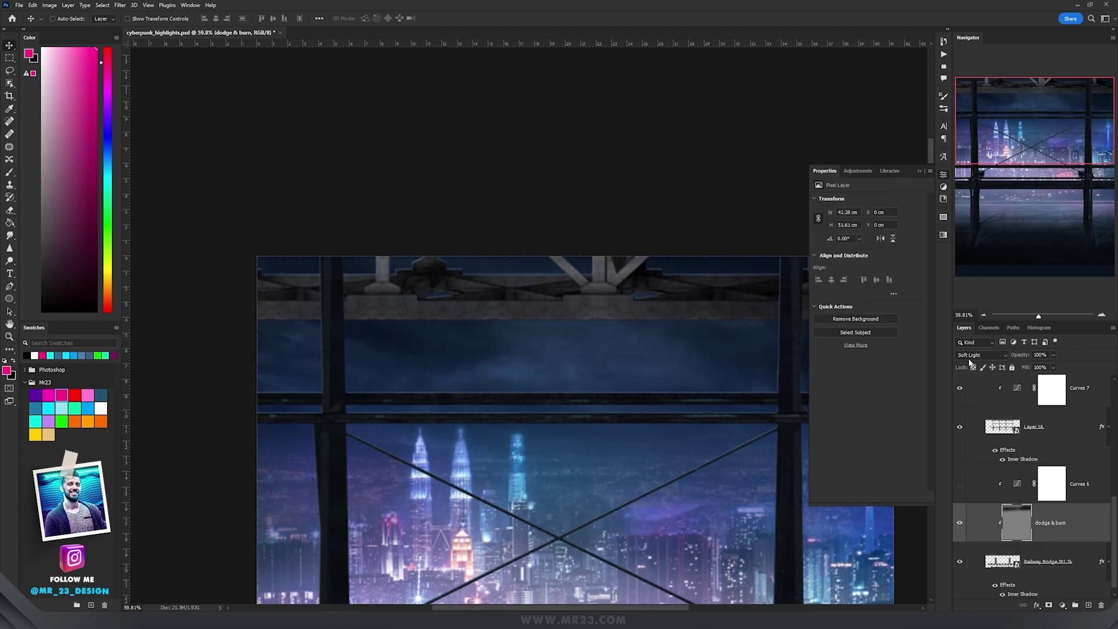
drag(518, 303, 489, 331)
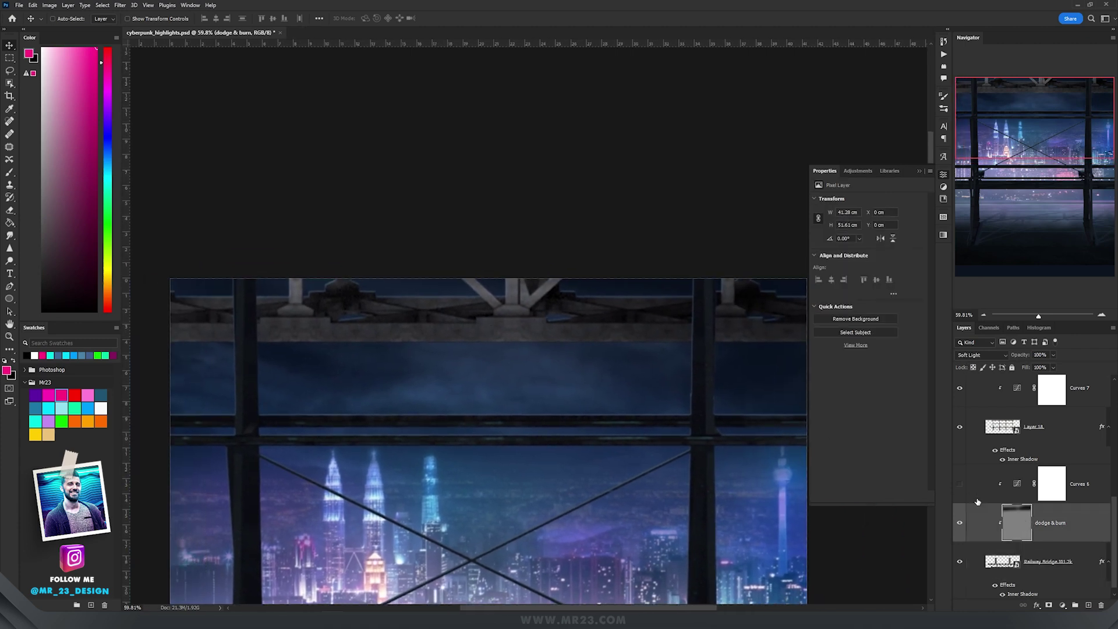
Show the Curves 6 adjustment on the railway bridge and view its curve.
click(960, 486)
click(1020, 487)
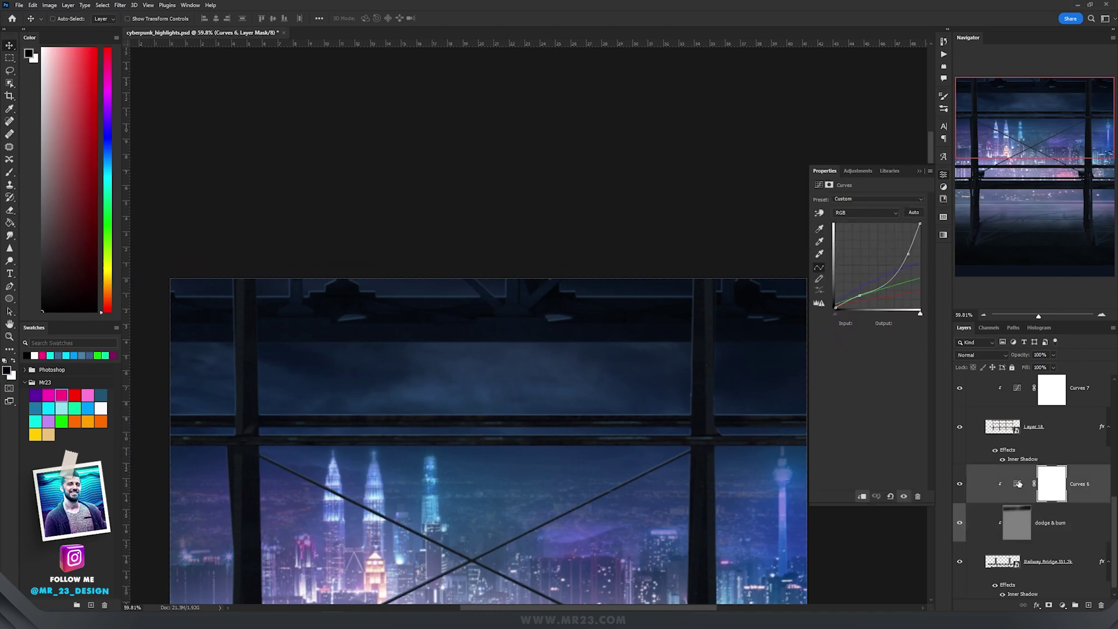
scroll(508, 358, up, 3)
scroll(506, 358, down, 3)
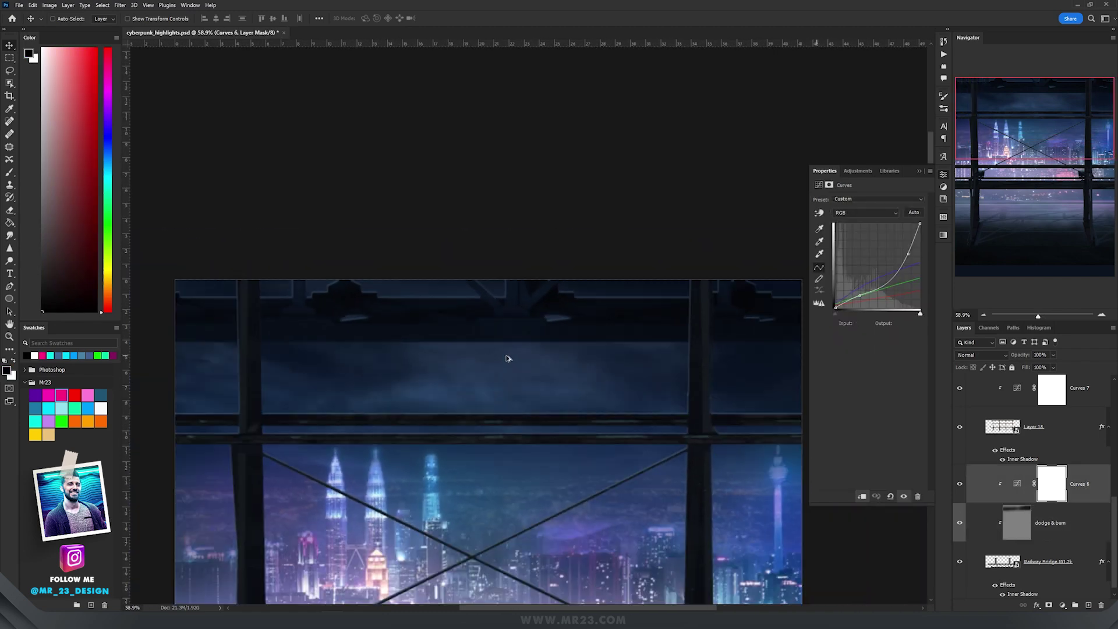
drag(526, 360, 482, 307)
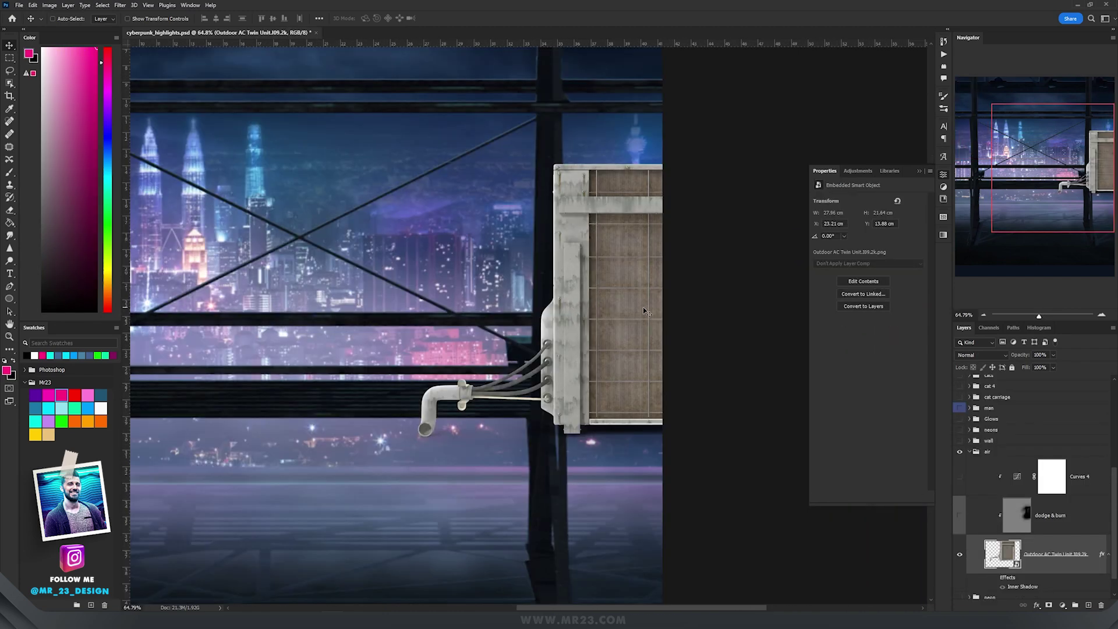
Show and select the dodge & burn layer clipped to the outdoor AC unit, keeping the unit in place.
drag(644, 310, 501, 299)
key(ctrl+z)
click(961, 517)
click(1036, 517)
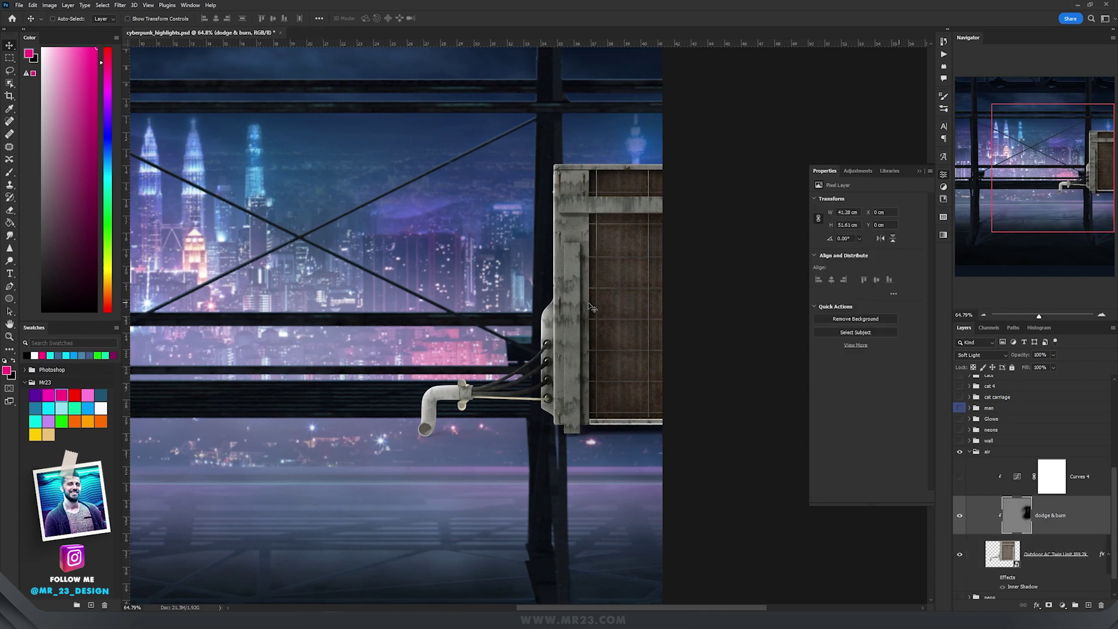
Turn on the Curves 4 adjustment and the inner shadow effect of the outdoor AC unit.
click(961, 479)
click(1011, 483)
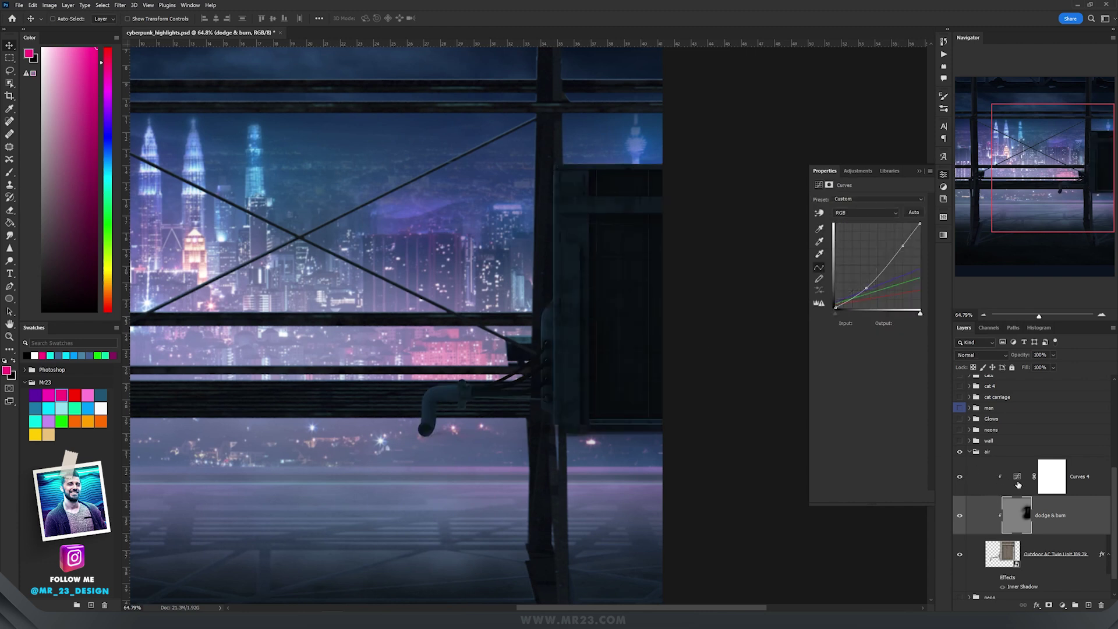
click(999, 579)
click(996, 578)
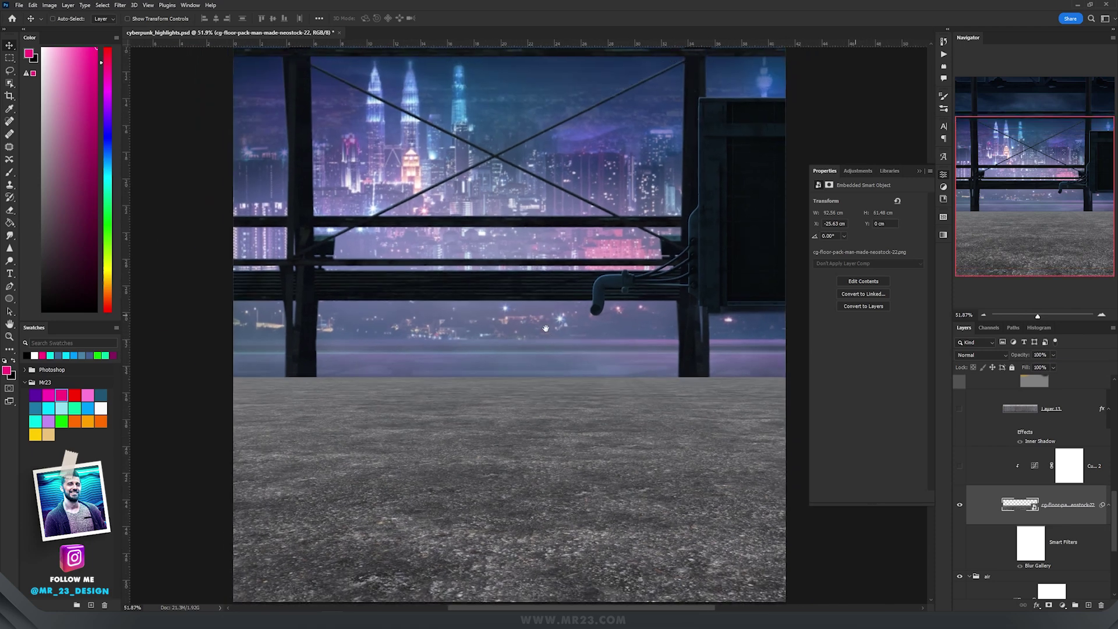
Turn on the Blur Gallery smart filter and the Curves 2 adjustment for the floor layer.
drag(546, 328, 544, 304)
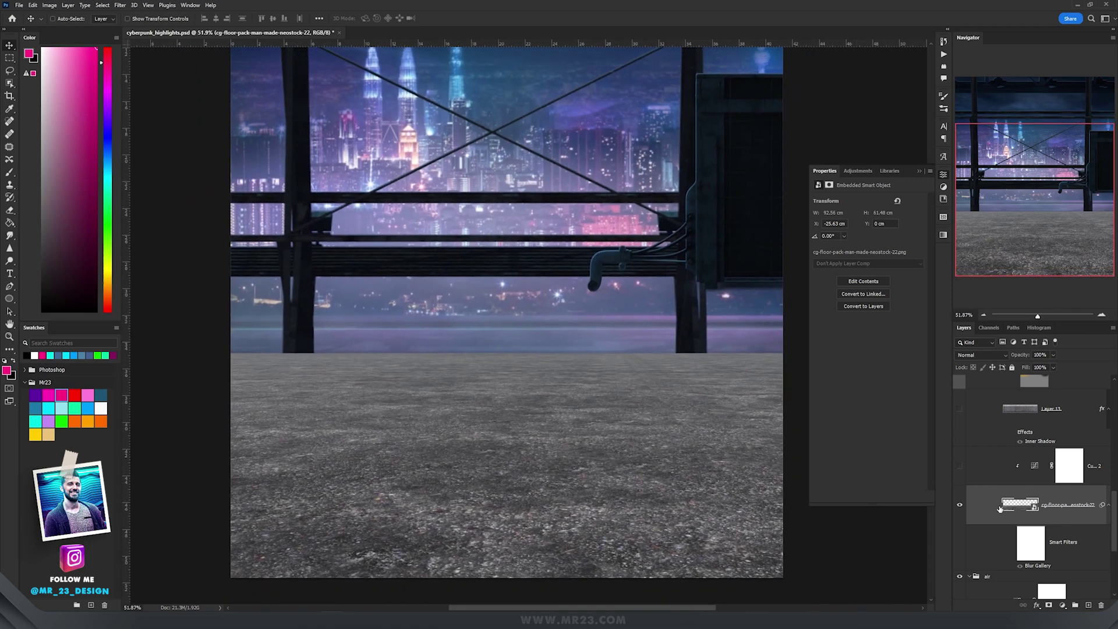
click(960, 505)
click(1020, 566)
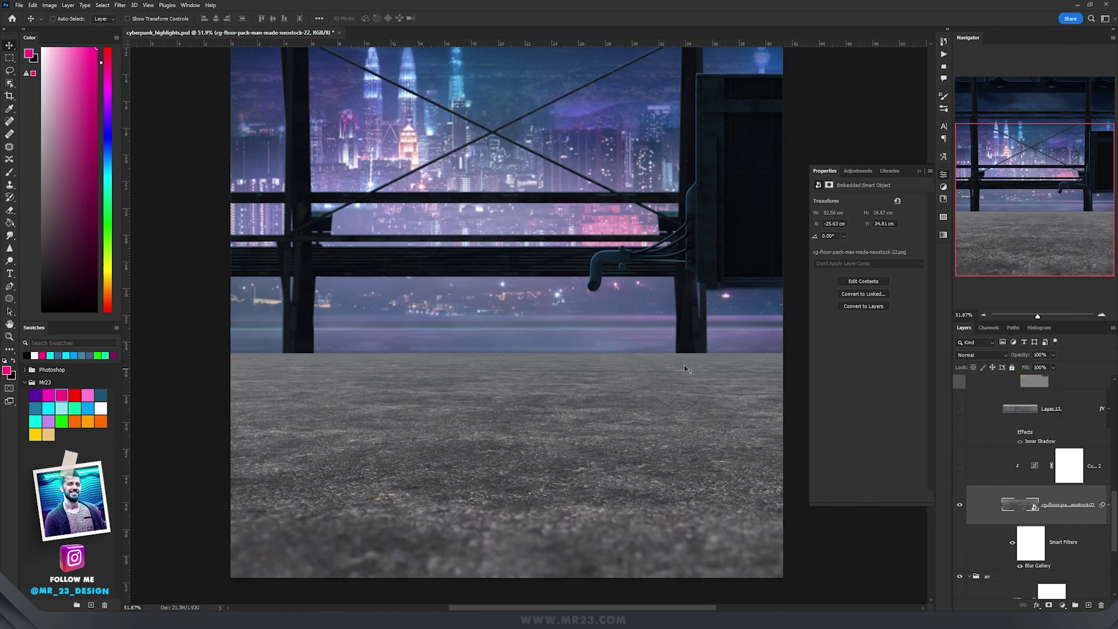
click(1036, 467)
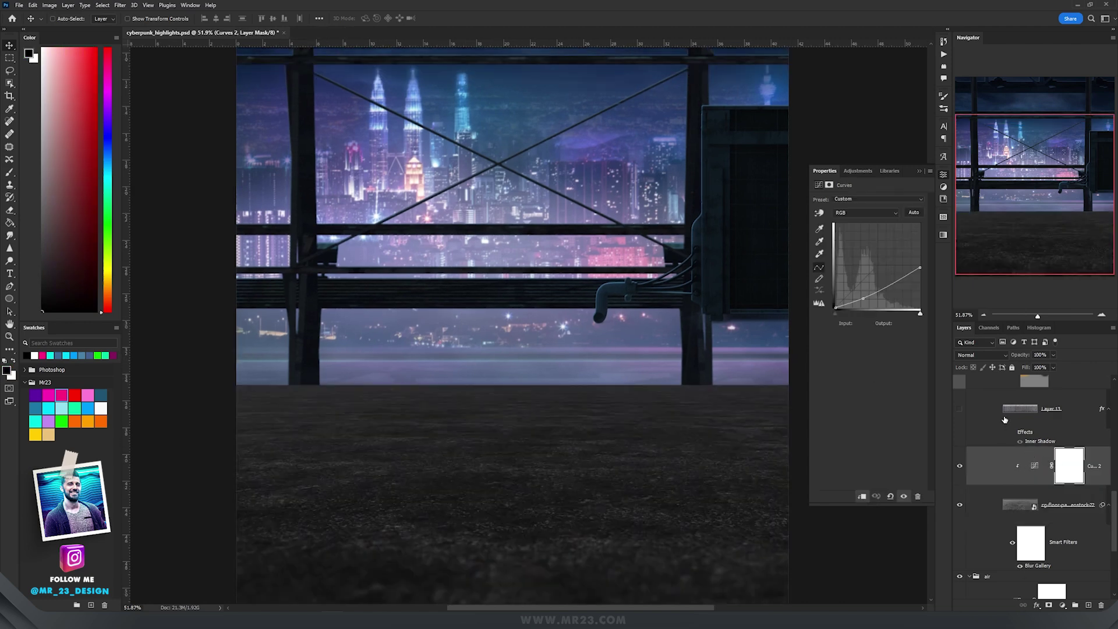
drag(479, 304, 461, 366)
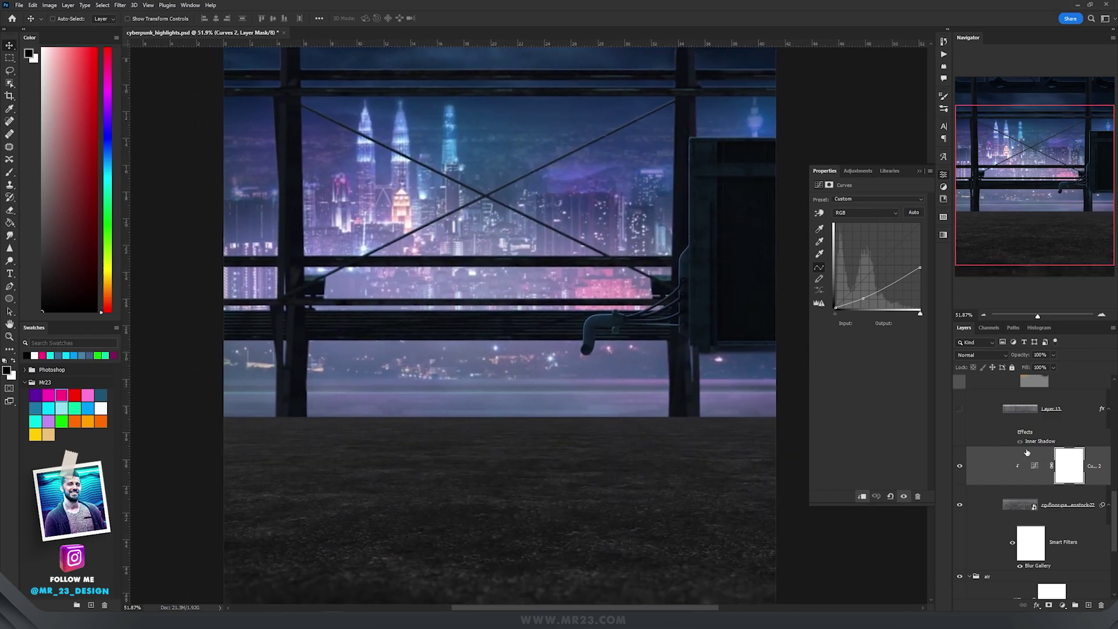
Show the concrete wall on Layer 13 with its inner shadow effect and Levels 2 adjustment turned on.
click(960, 408)
click(1072, 416)
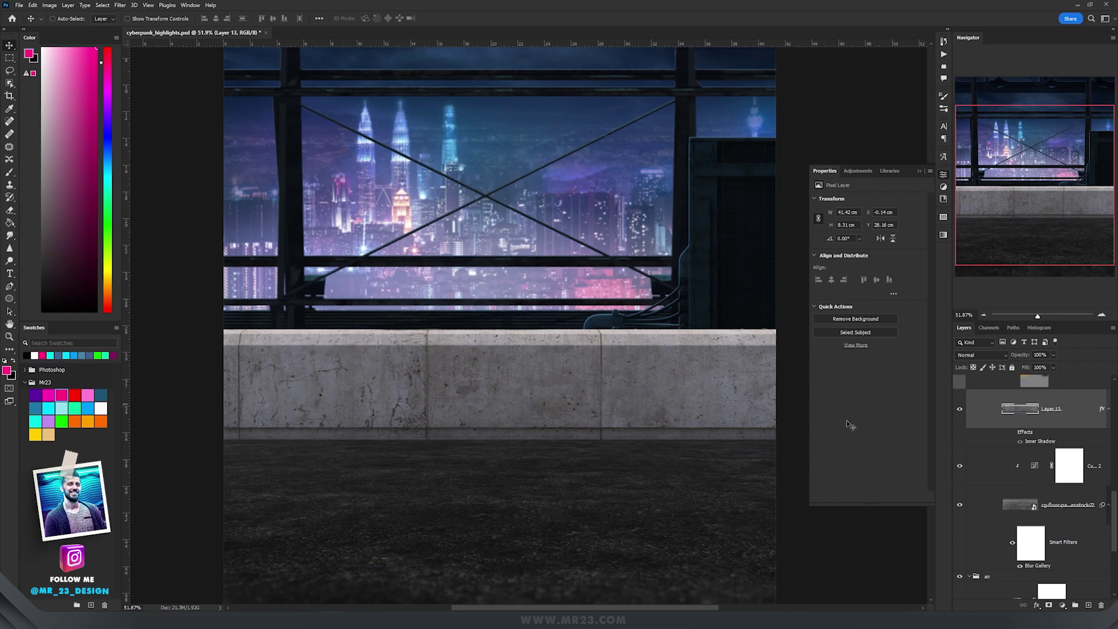
click(1013, 433)
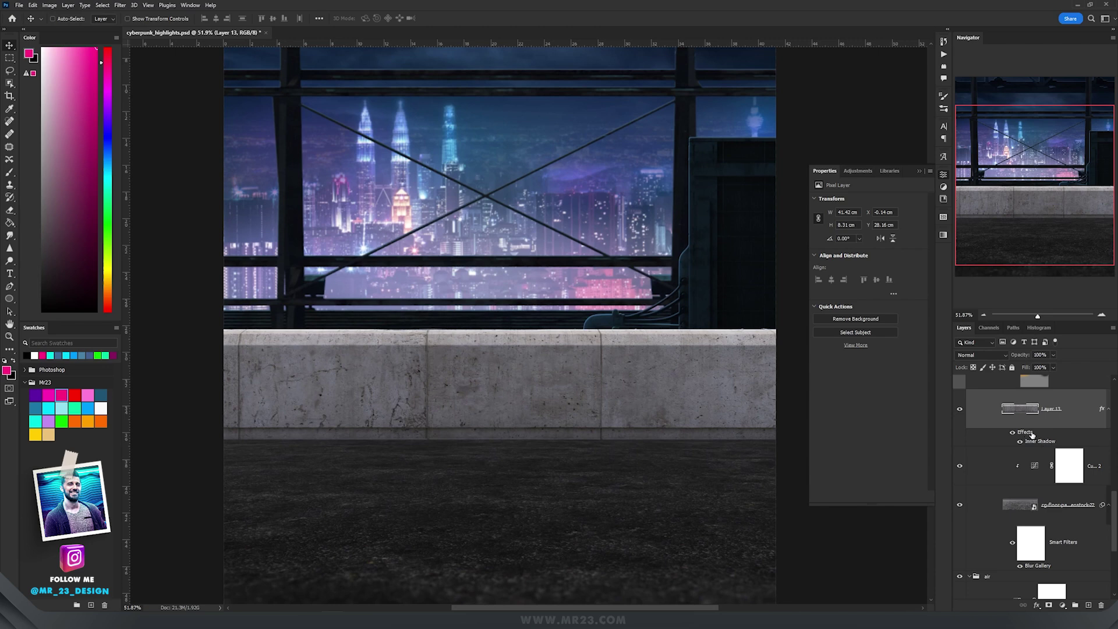
click(962, 441)
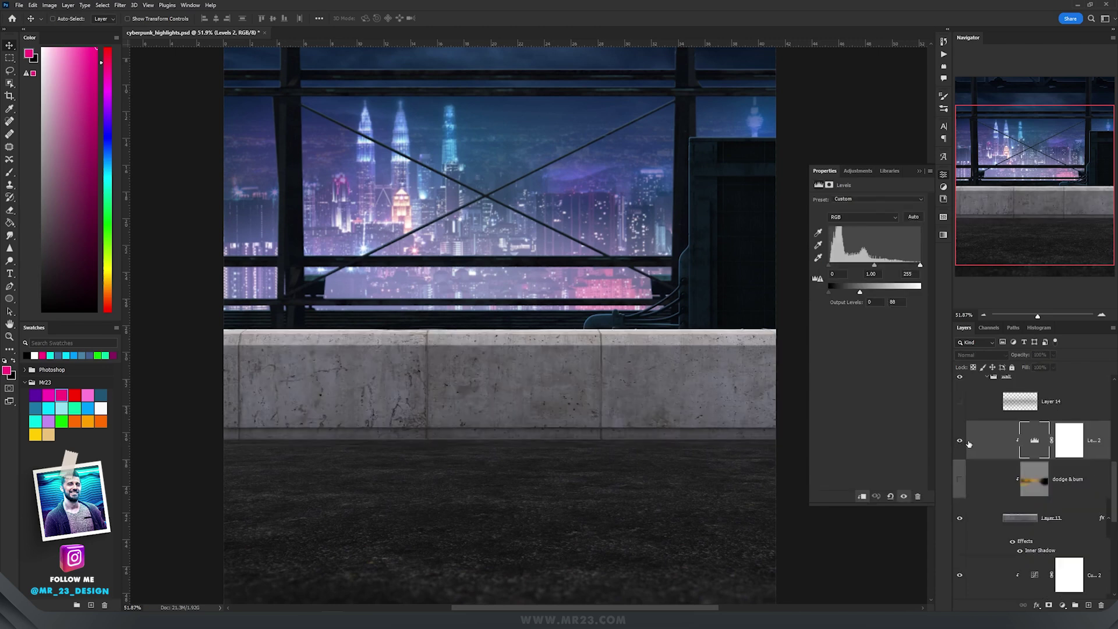
click(960, 441)
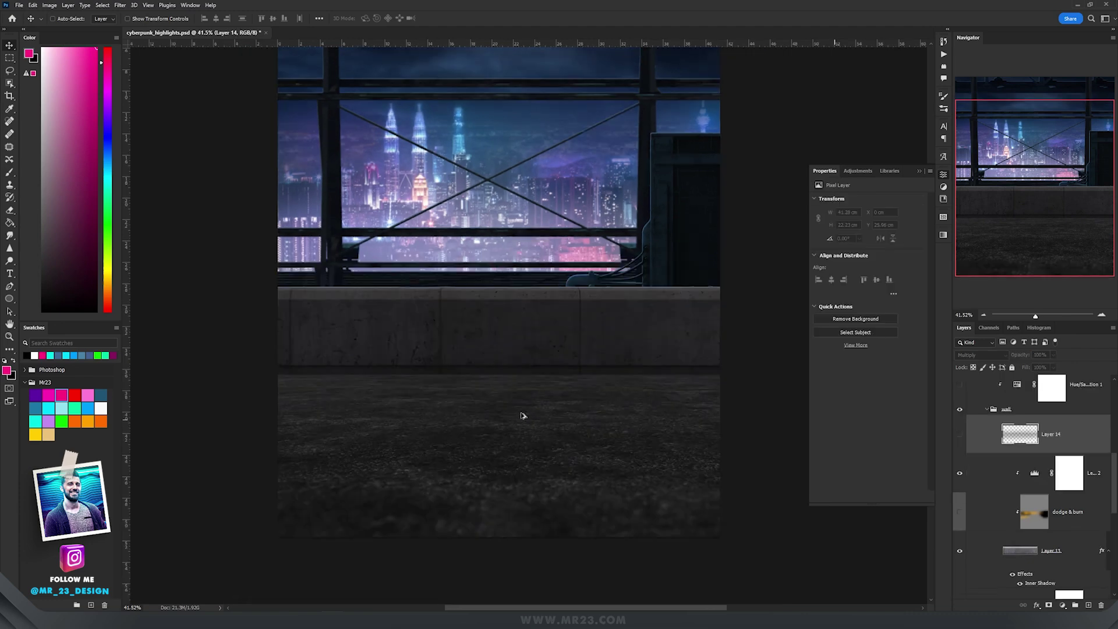
Show Layer 14, the Multiply shadow where the concrete wall meets the floor.
scroll(523, 417, up, 8)
drag(549, 384, 639, 469)
scroll(487, 365, down, 3)
drag(518, 419, 682, 307)
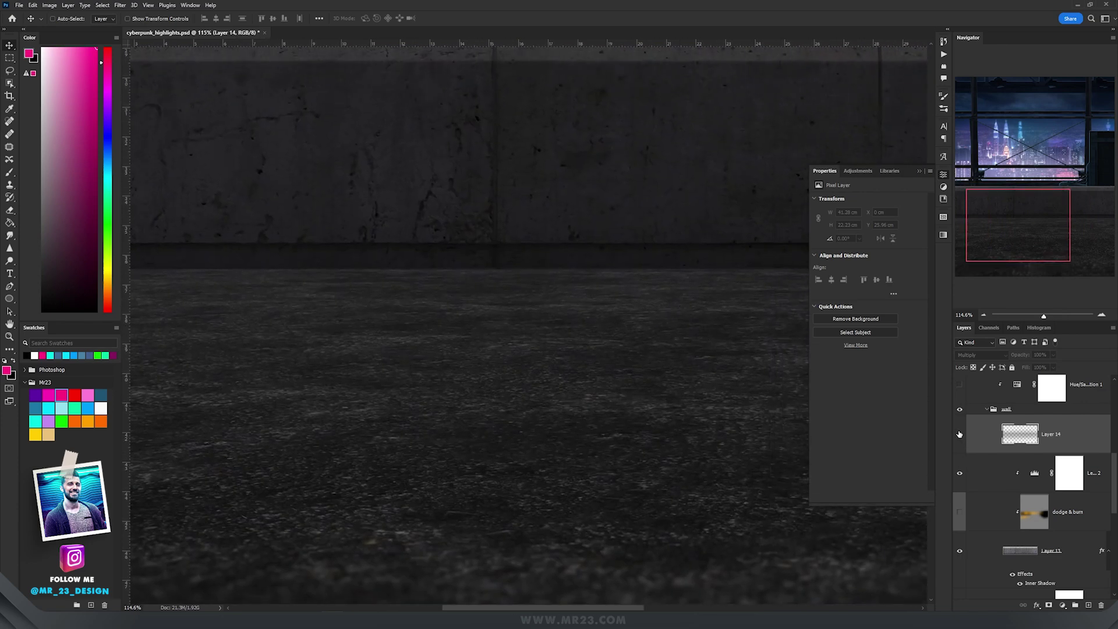
click(960, 436)
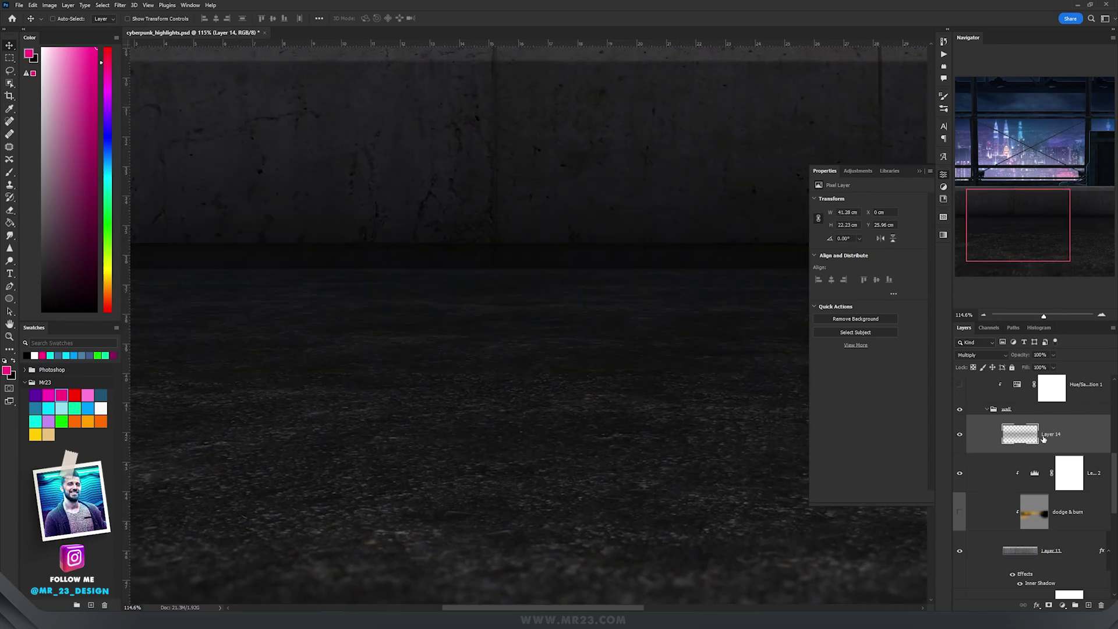
scroll(569, 359, down, 5)
drag(577, 331, 524, 337)
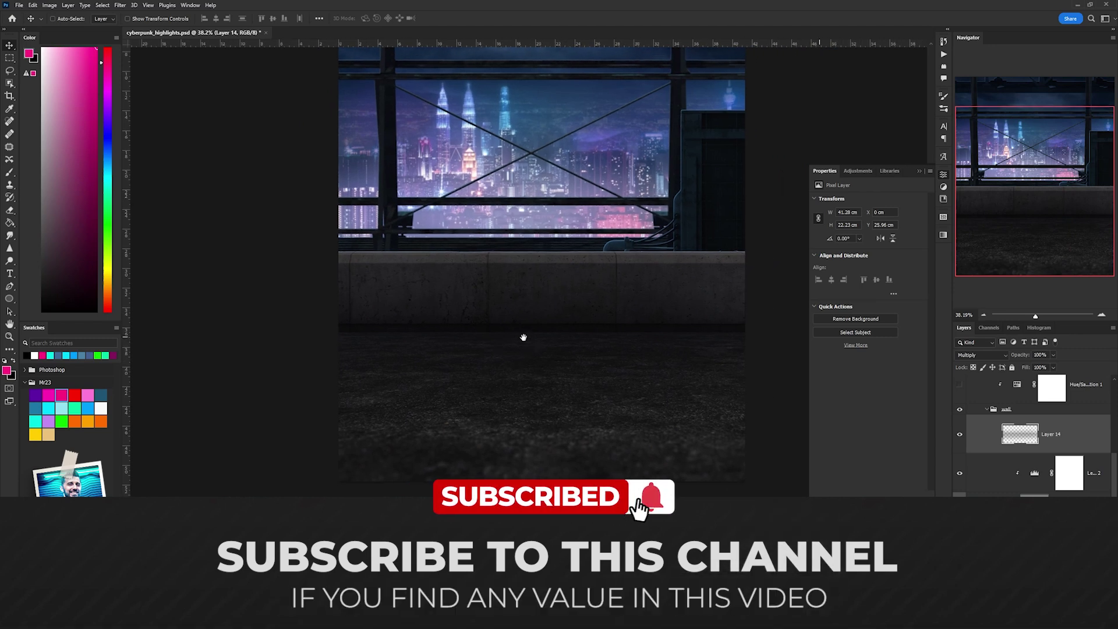
Show the wall's dodge & burn layer, then turn on and select the Hue/Saturation 1 adjustment clipped to the wall group.
scroll(1019, 443, up, 1)
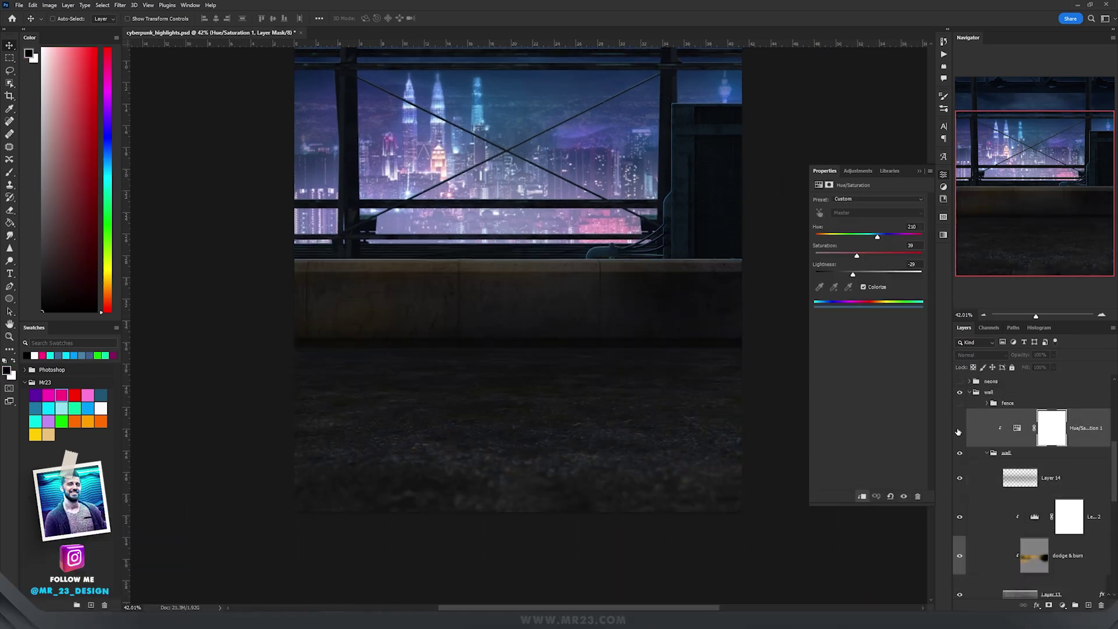
click(960, 428)
click(1016, 429)
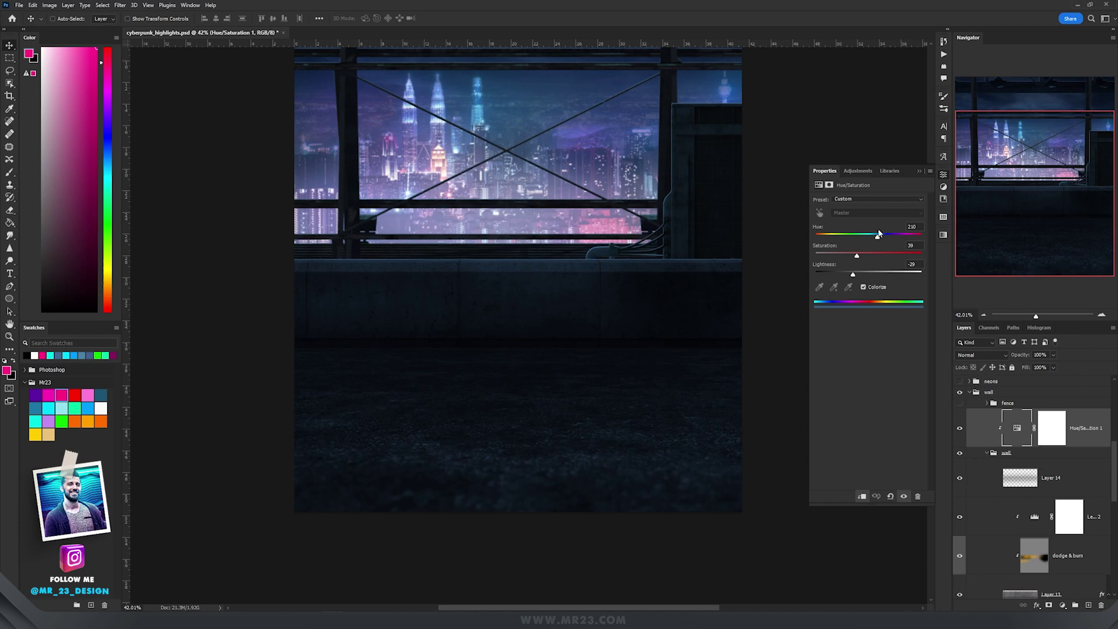
Show the Road Fence smart object in the fence group, and open its source file for a look before closing it.
drag(648, 293, 604, 340)
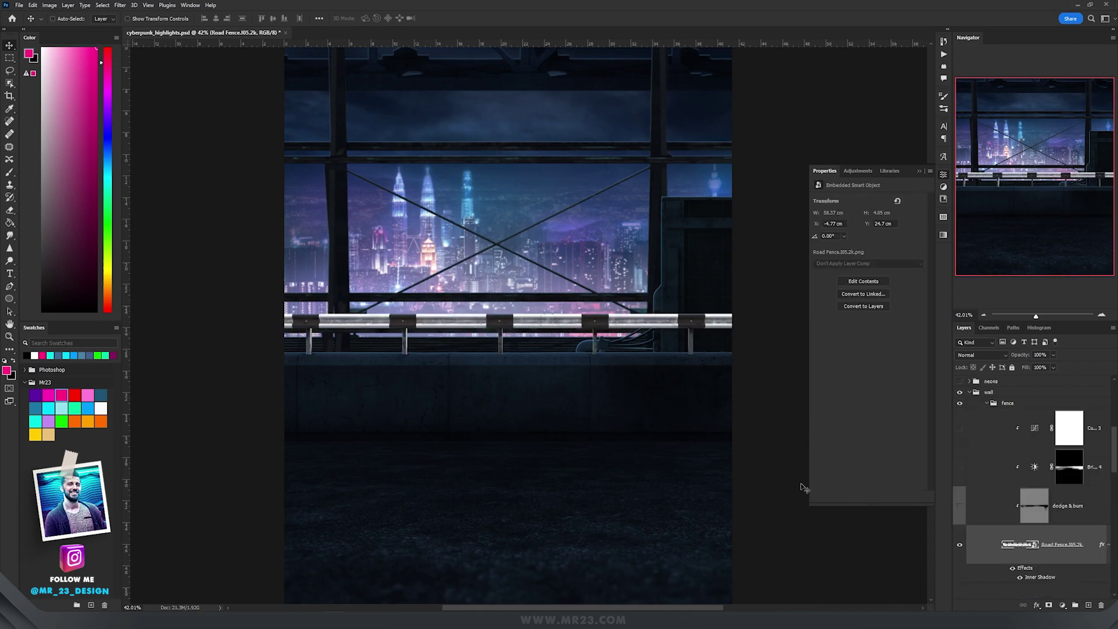
scroll(503, 338, up, 7)
scroll(502, 338, down, 1)
scroll(504, 341, down, 1)
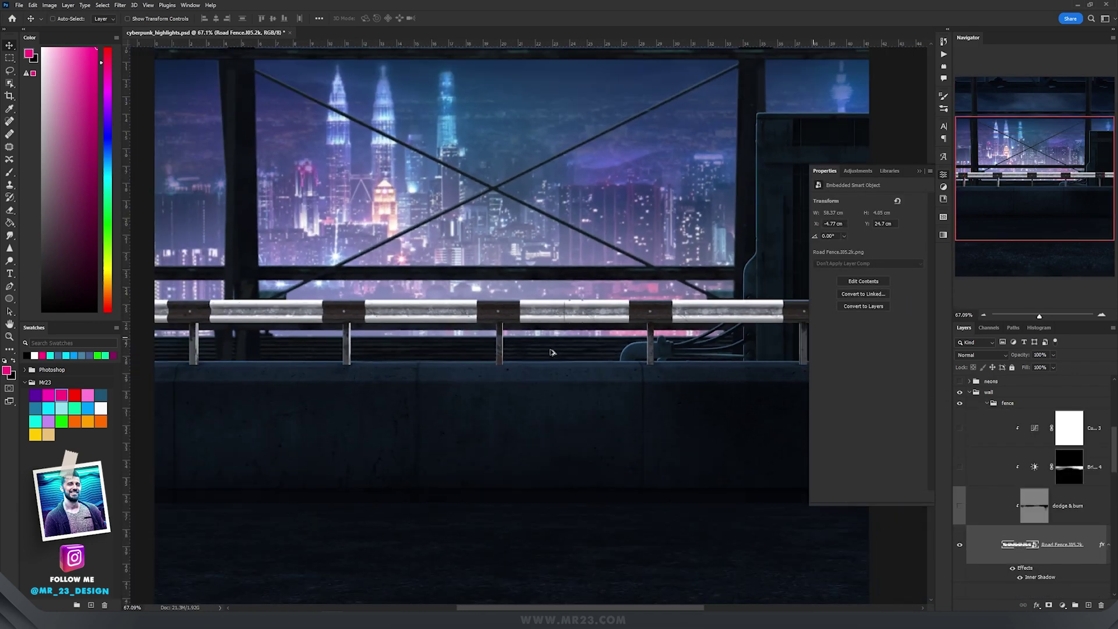
double_click(1019, 545)
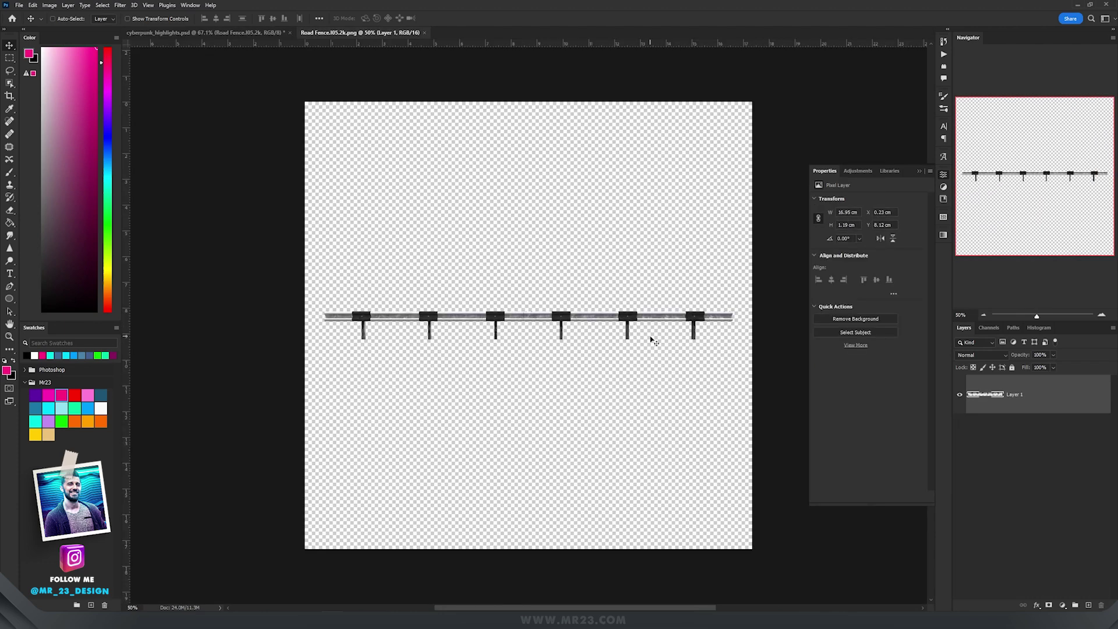
key(ctrl+w)
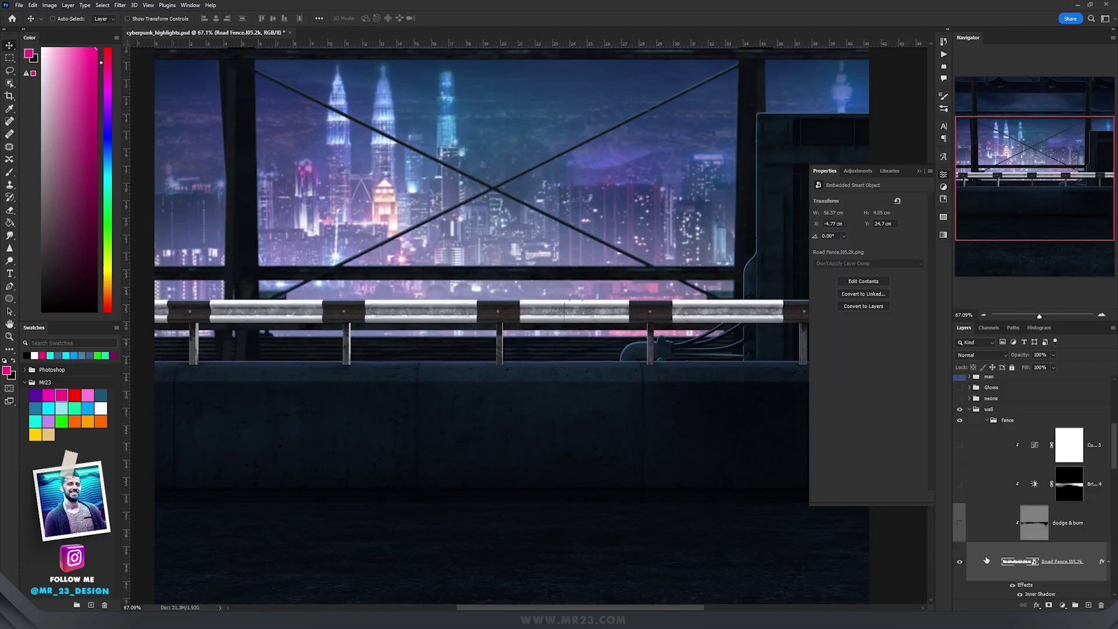
Turn on the dodge & burn layer and the brightness and curves adjustments clipped to the road fence.
click(960, 524)
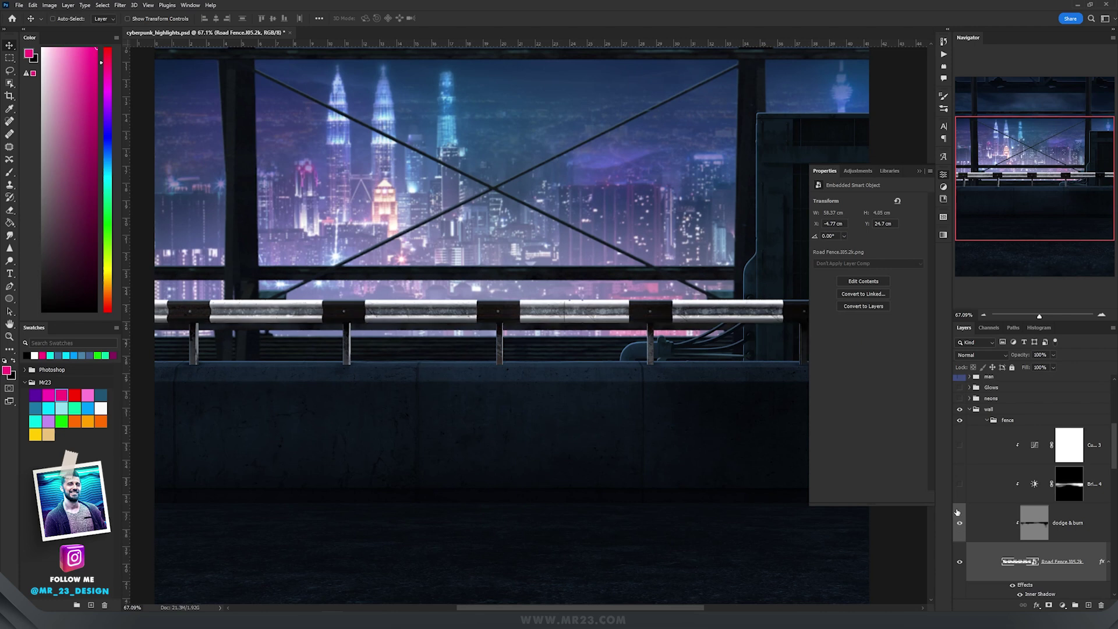
click(959, 485)
click(960, 445)
drag(670, 324, 684, 343)
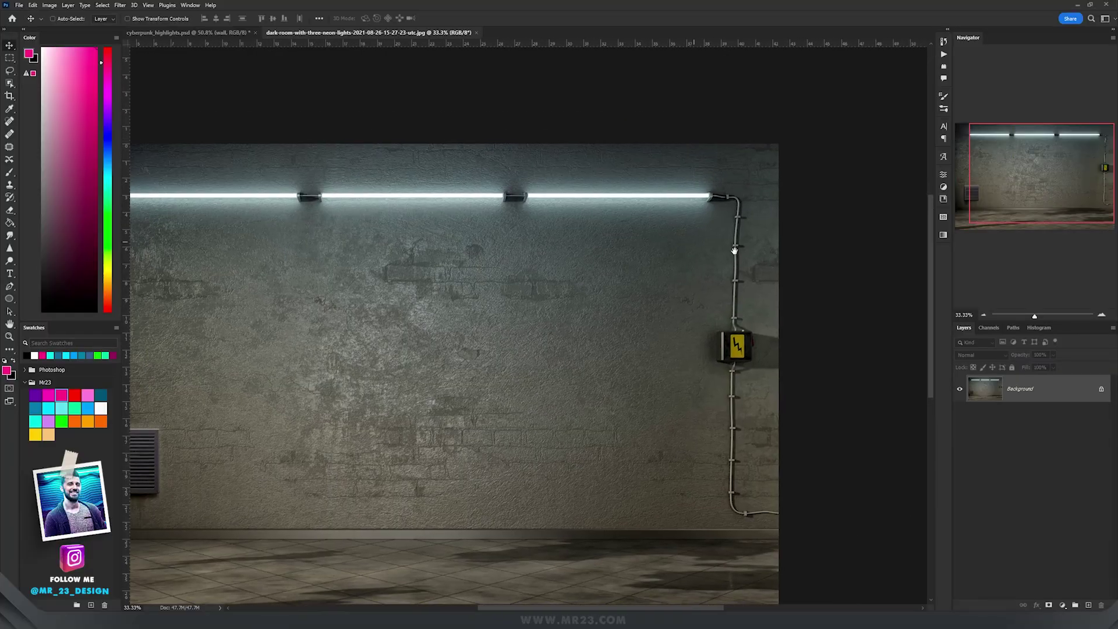
Examine the neon tubes, power cable and electrical box in the dark-room-with-three-neon-lights photo.
drag(734, 251, 623, 239)
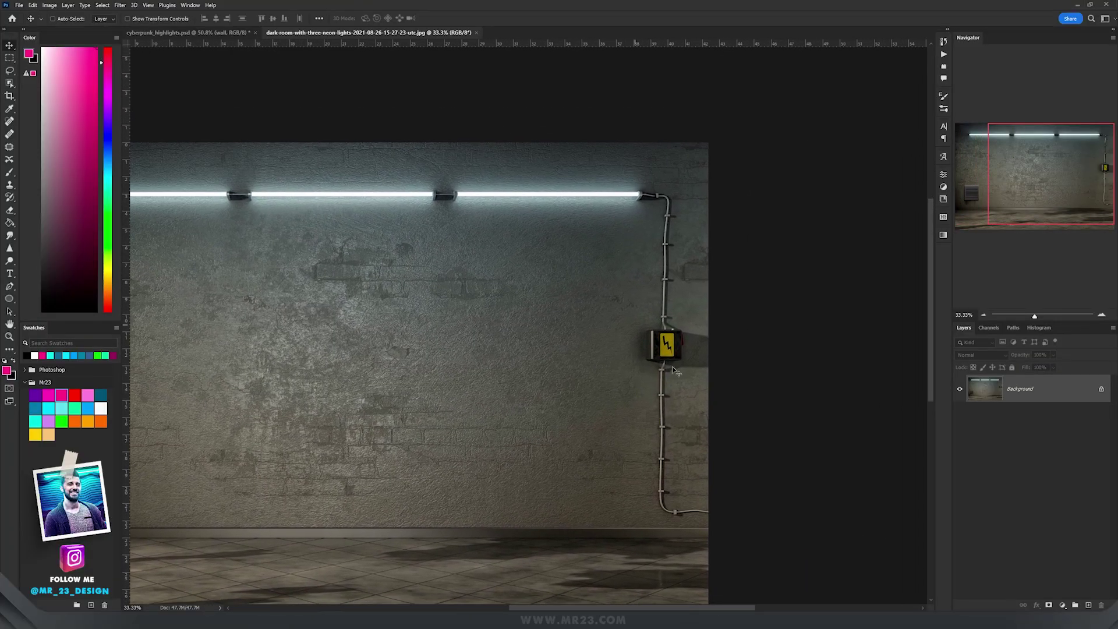
scroll(674, 371, up, 11)
drag(672, 364, 615, 44)
drag(624, 266, 711, 407)
Show the lamp fixture and cable pieces on the wall: Layer 21, Layer 22, Layer 21 copy and Layer 22 copy.
scroll(624, 358, up, 6)
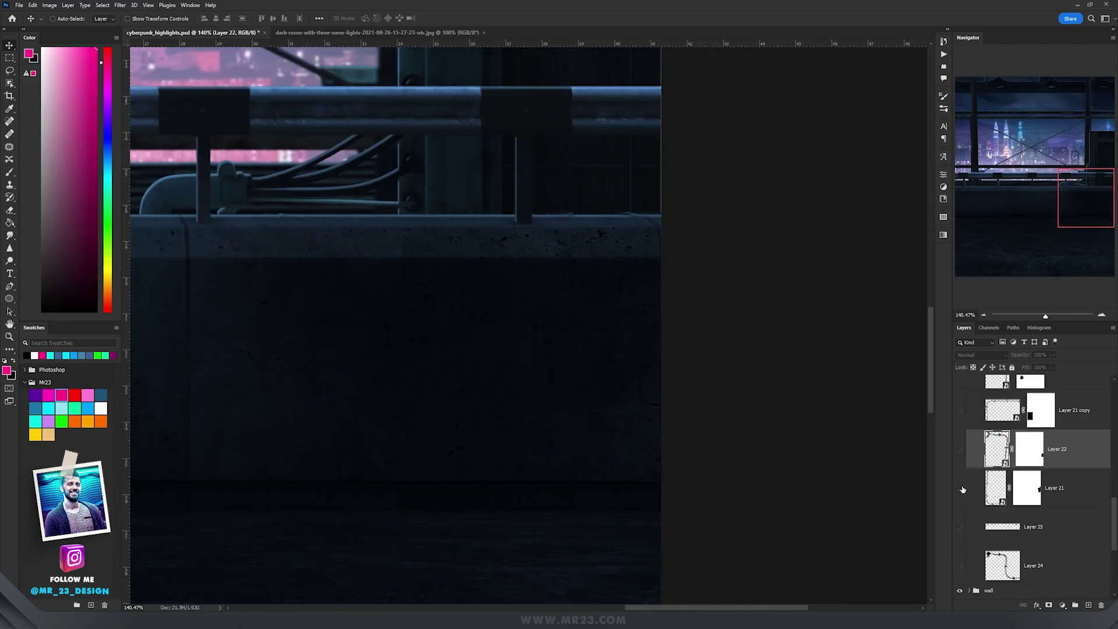
click(961, 489)
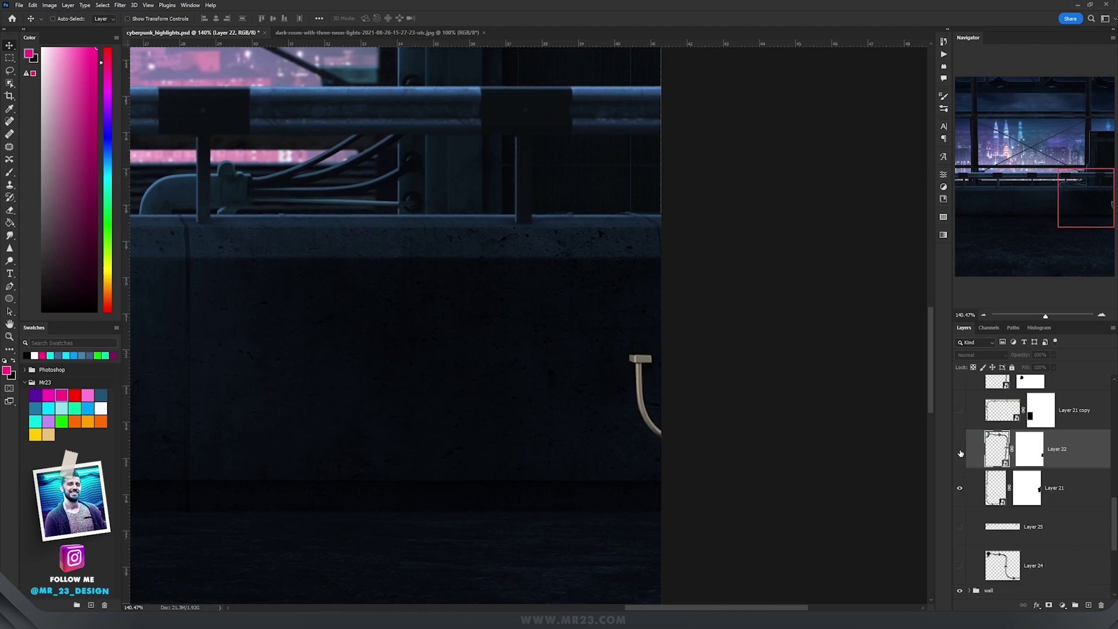
click(959, 450)
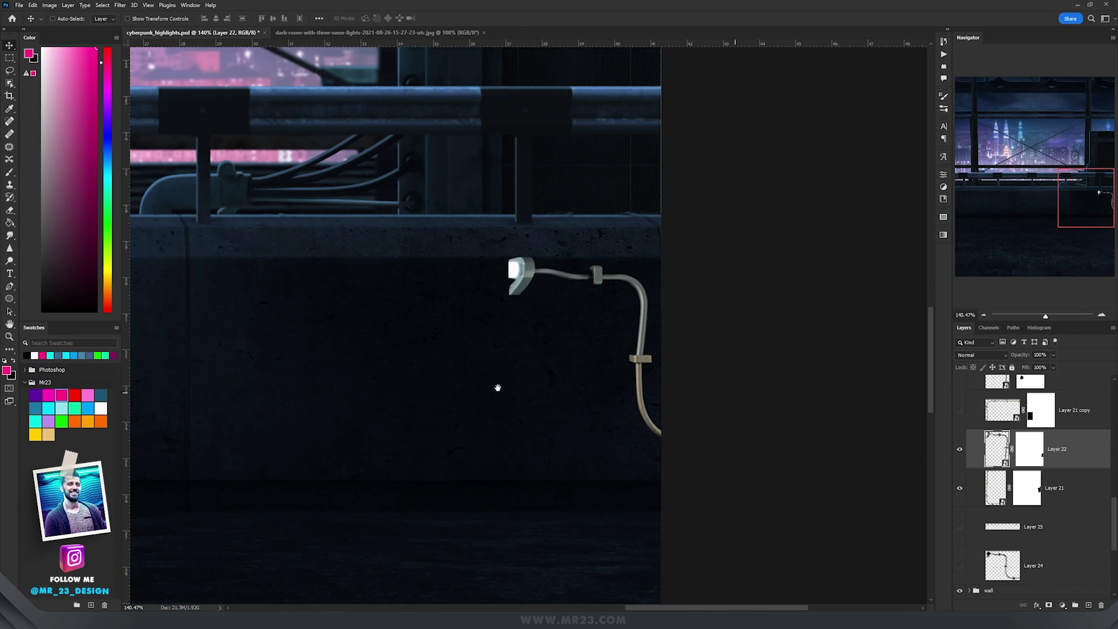
drag(241, 421, 706, 407)
scroll(687, 405, down, 3)
drag(572, 390, 817, 384)
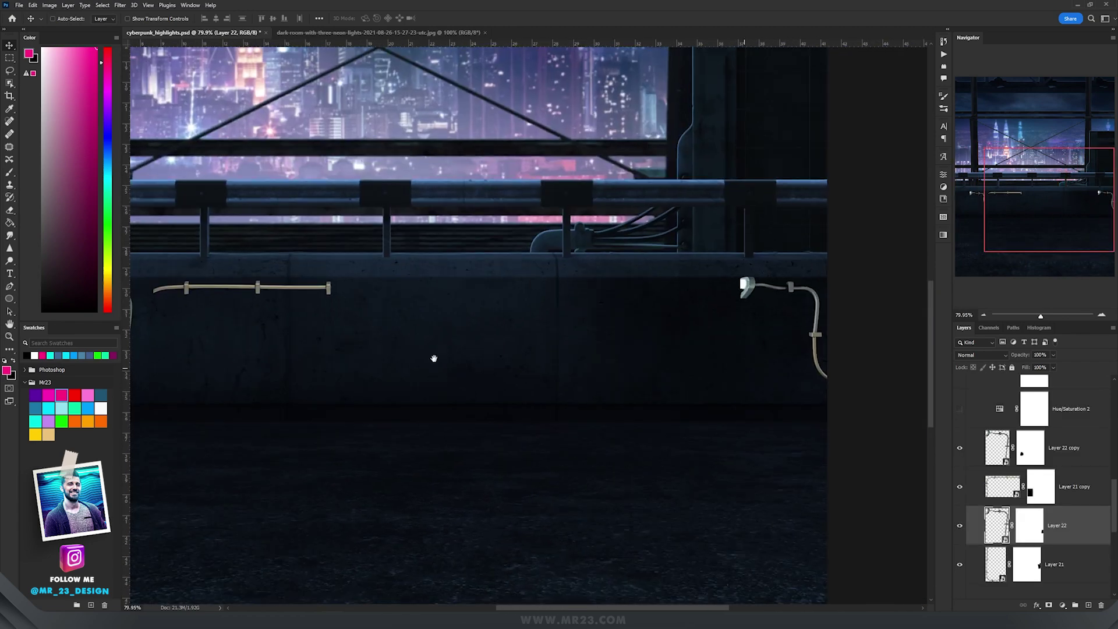
drag(434, 356, 584, 414)
Show the white neon tubes on Layer 26 and Layer 26 copy beside the two lamp fixtures.
scroll(1013, 433, up, 4)
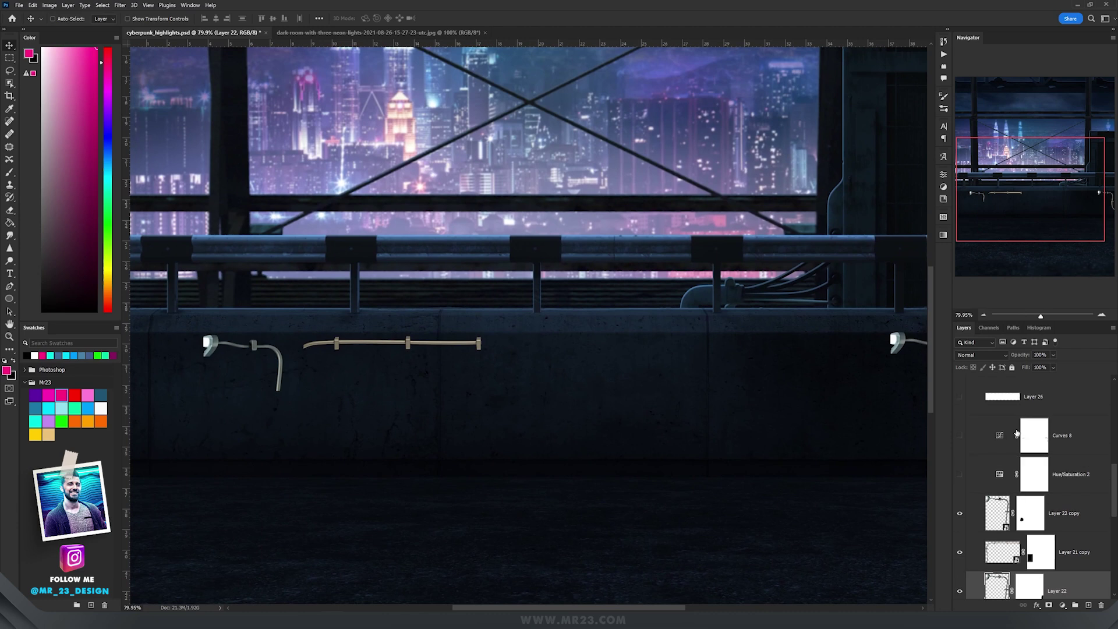
click(961, 441)
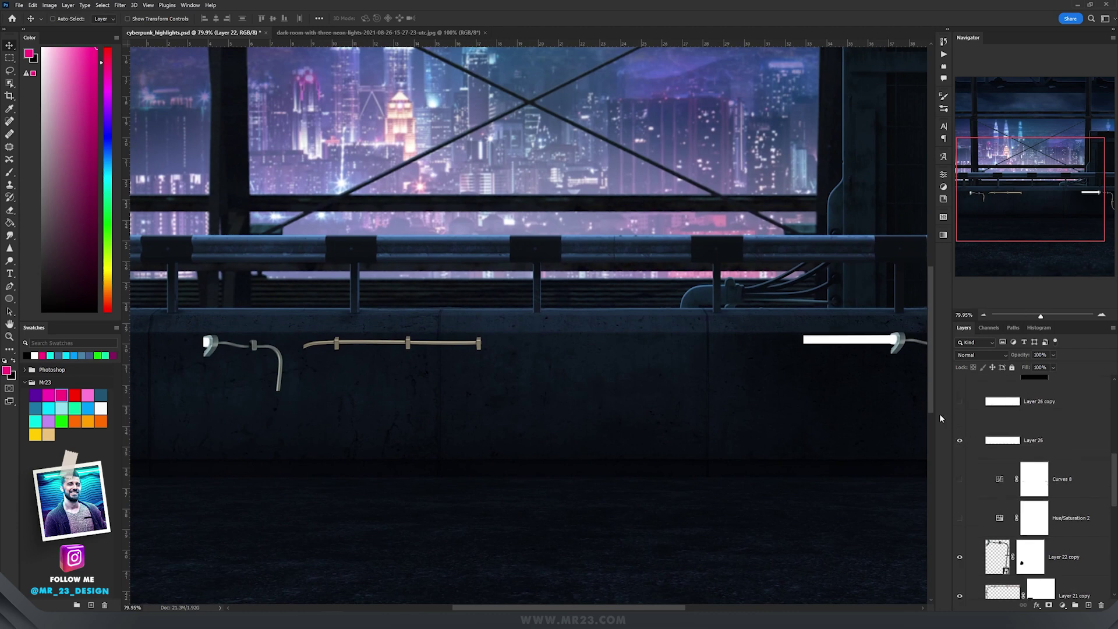
click(960, 402)
scroll(604, 374, up, 4)
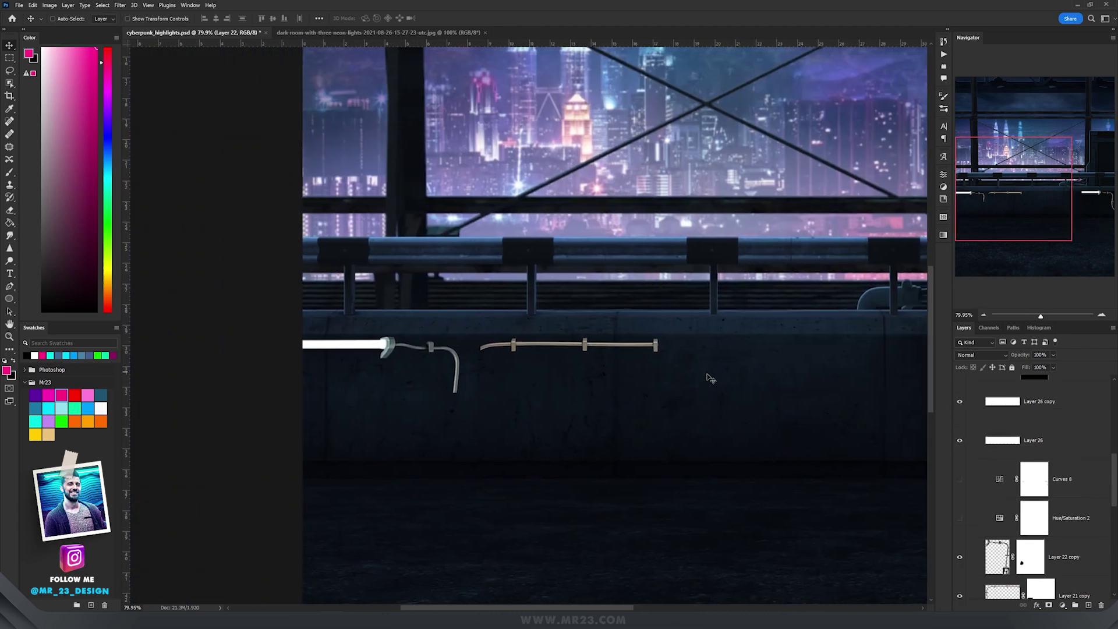
Turn on the Hue/Saturation 2 and Curves 8 adjustments over the lamp fixtures and cables.
scroll(474, 367, right, 10)
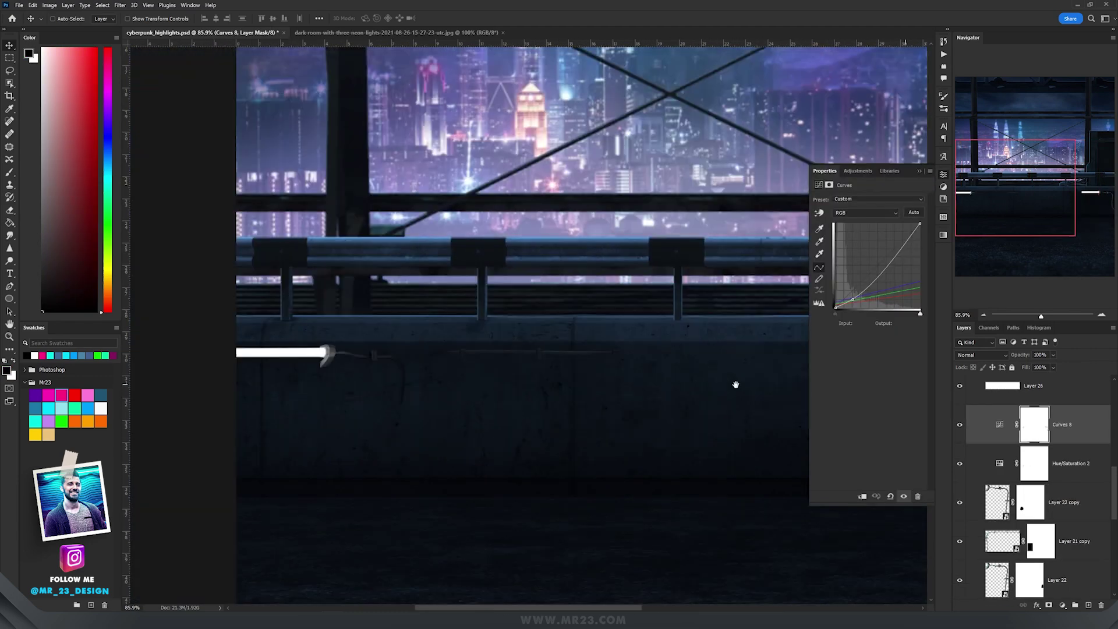
scroll(475, 373, right, 10)
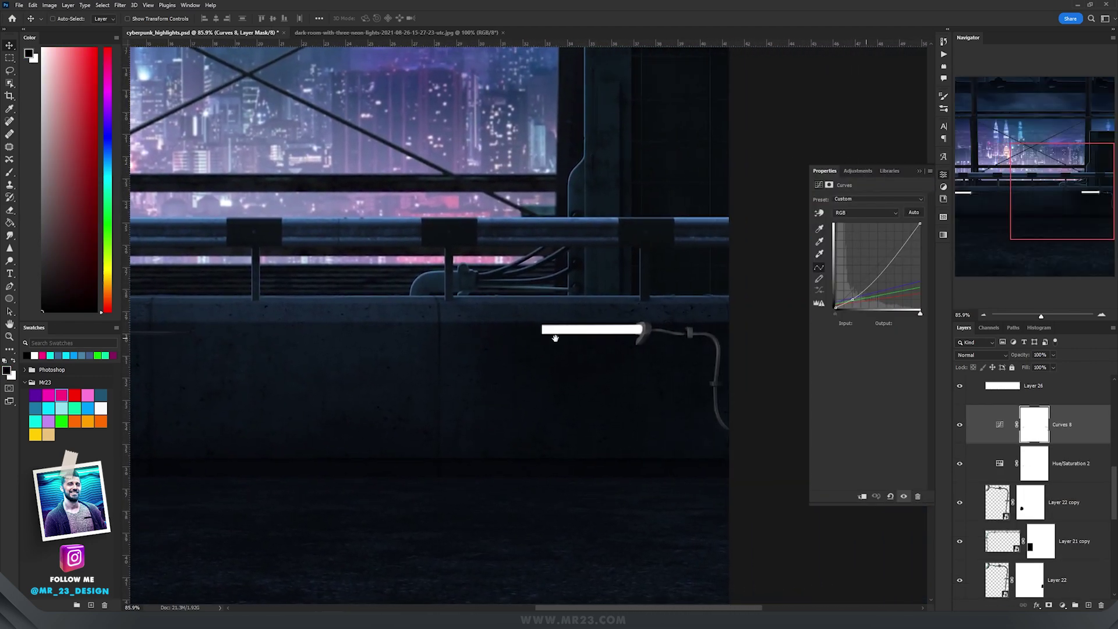
scroll(556, 337, left, 10)
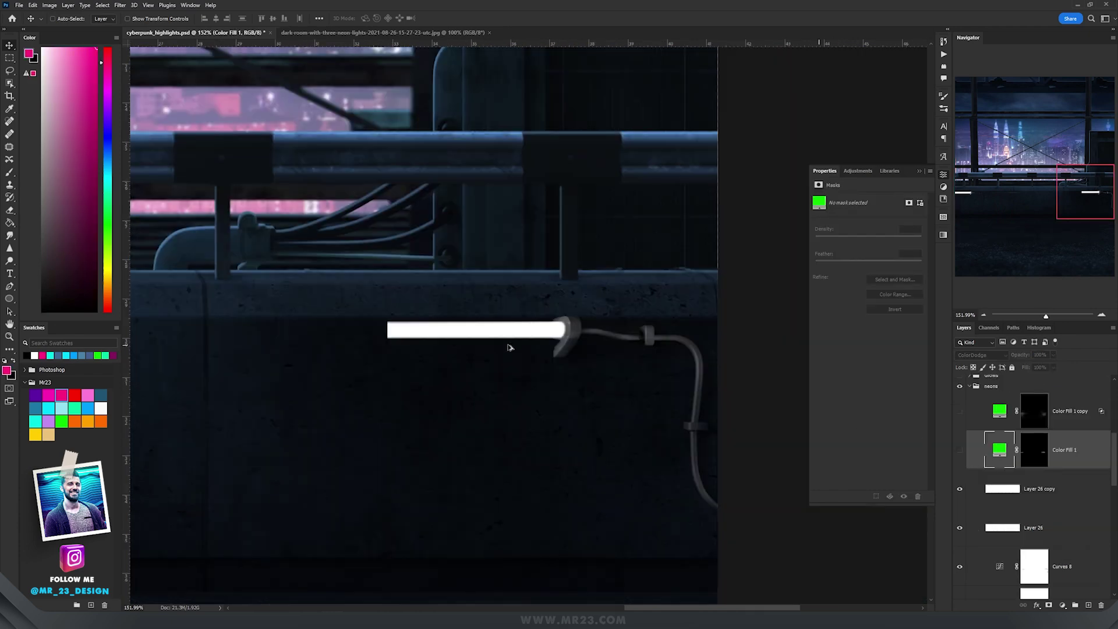
Show the green neon glows on Color Fill 1 and Color Fill 1 copy, and select the copy.
scroll(510, 348, up, 1)
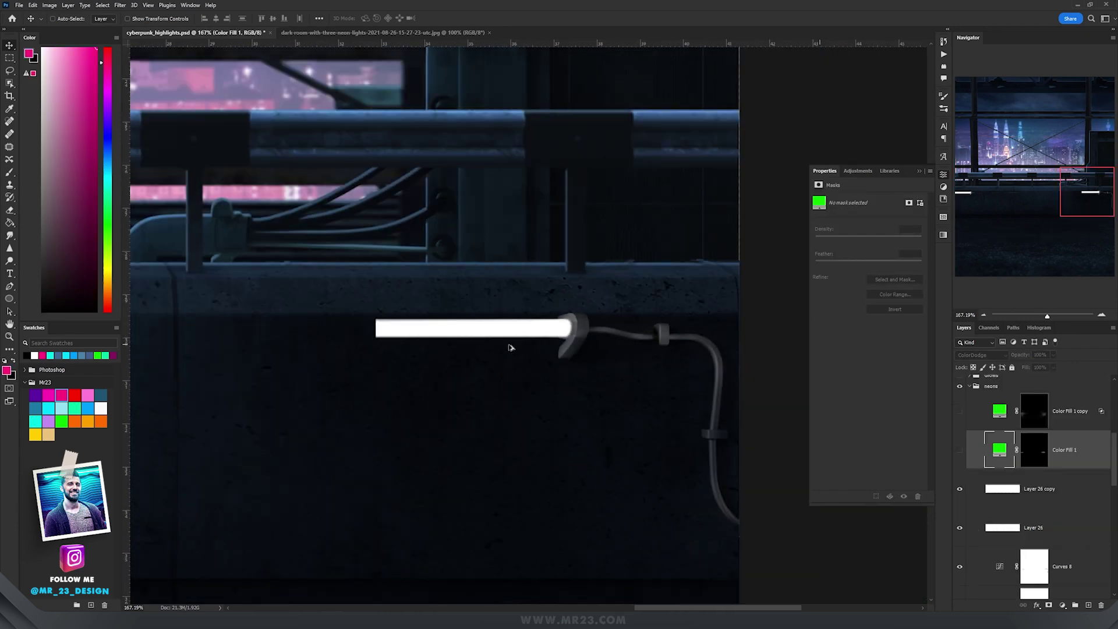
click(960, 450)
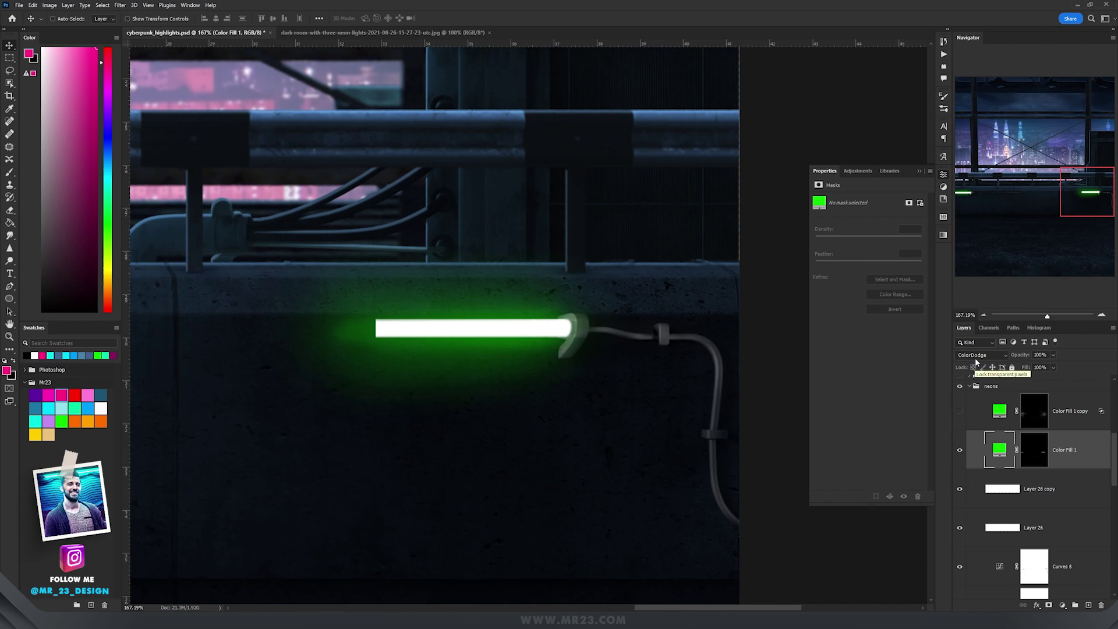
click(960, 412)
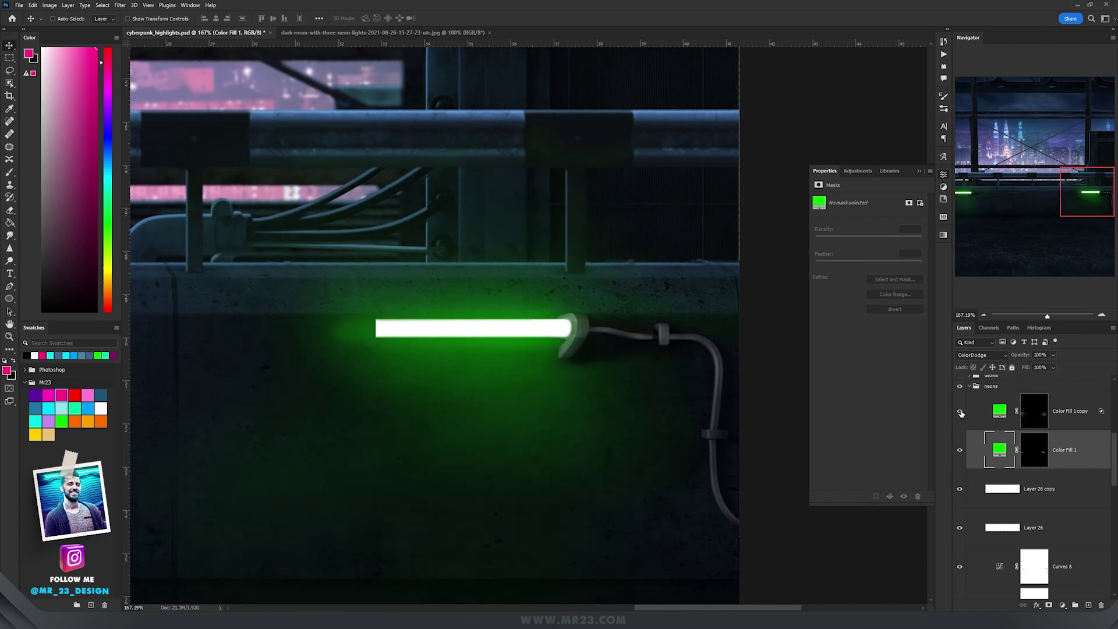
click(998, 412)
scroll(446, 364, down, 8)
drag(533, 356, 630, 354)
scroll(563, 360, up, 3)
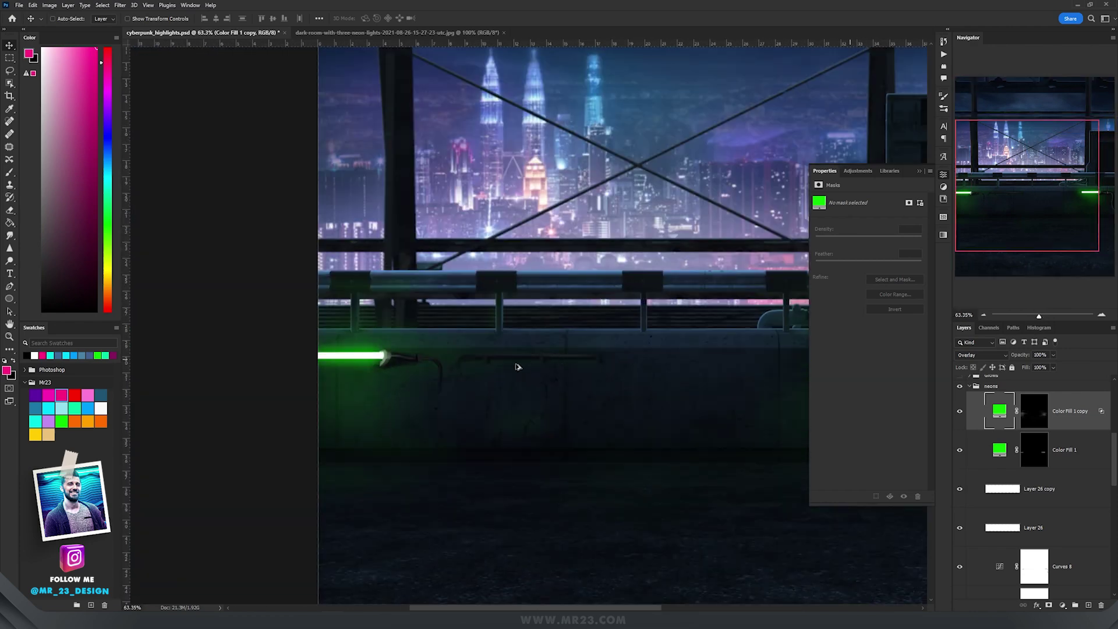
scroll(592, 359, right, 5)
scroll(457, 359, right, 3)
scroll(458, 360, down, 3)
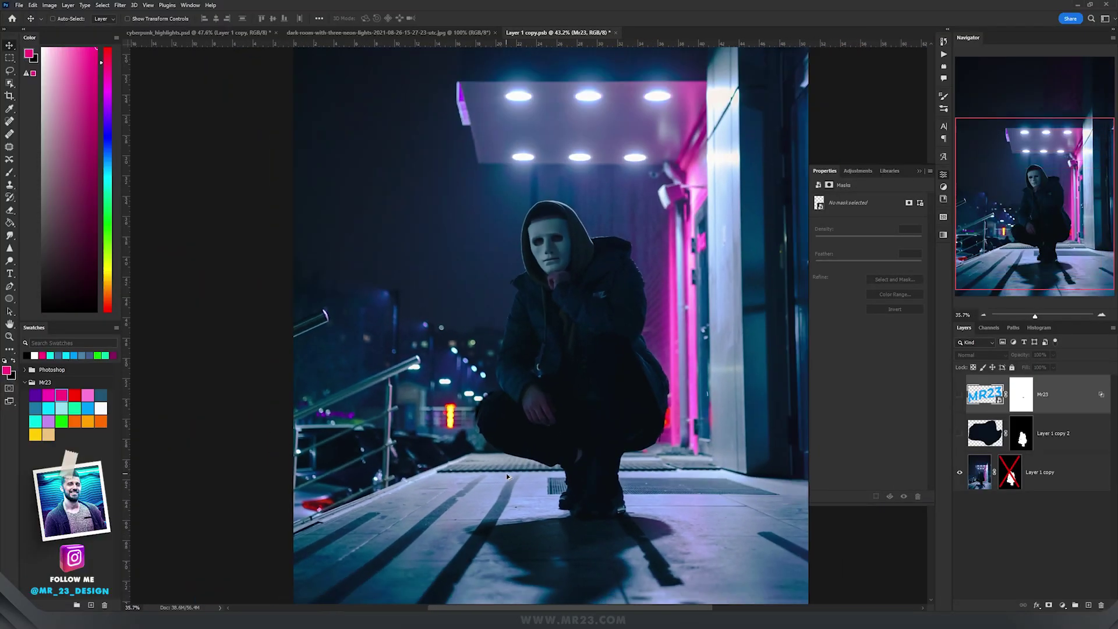
In the masked figure's smart object, show Layer 1 copy 2 and the Mr23 logo over the jacket's brand logo.
scroll(506, 473, down, 2)
scroll(625, 376, up, 11)
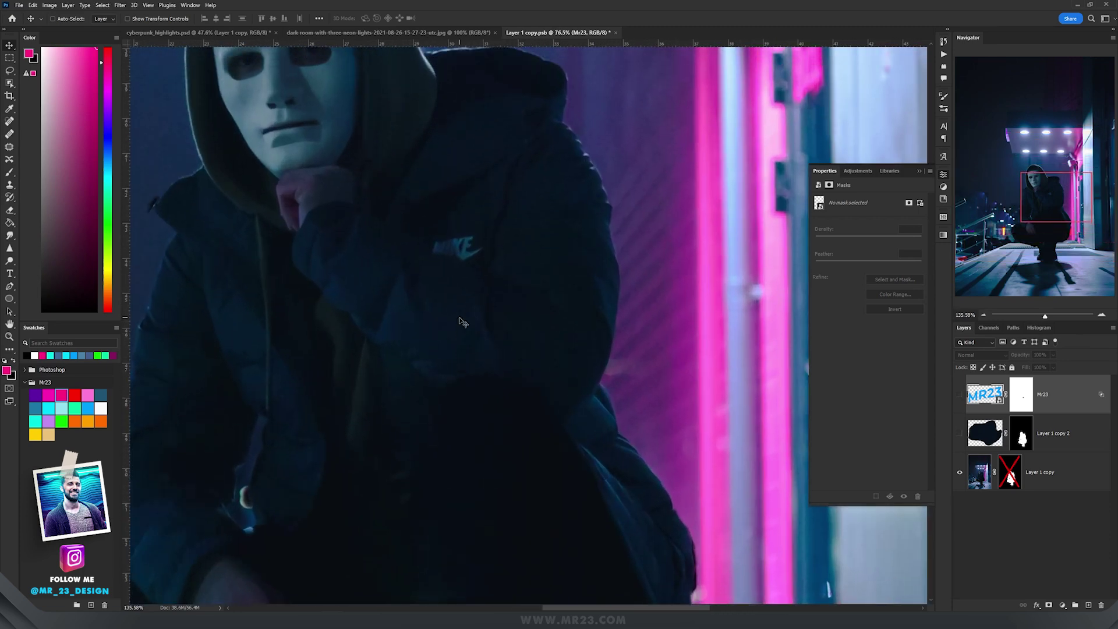
drag(462, 227, 560, 352)
drag(960, 434, 960, 394)
scroll(675, 360, down, 3)
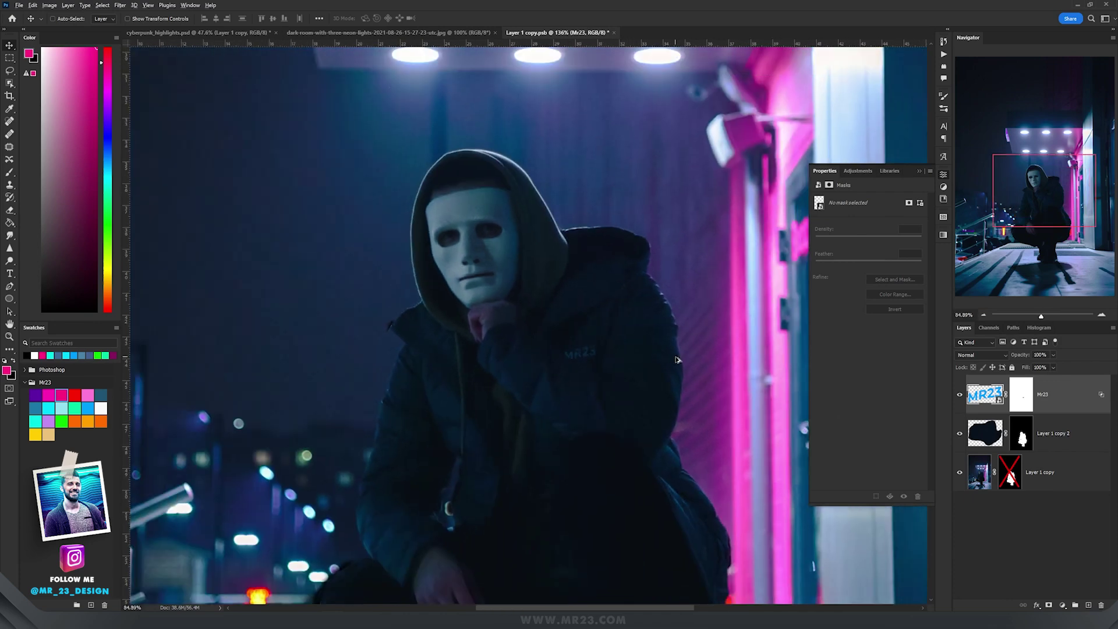
Enable the layer mask of Layer 1 copy to cut out the crouching figure, and return to cyberpunk_highlights.psd.
scroll(676, 360, down, 3)
shift+click(1010, 473)
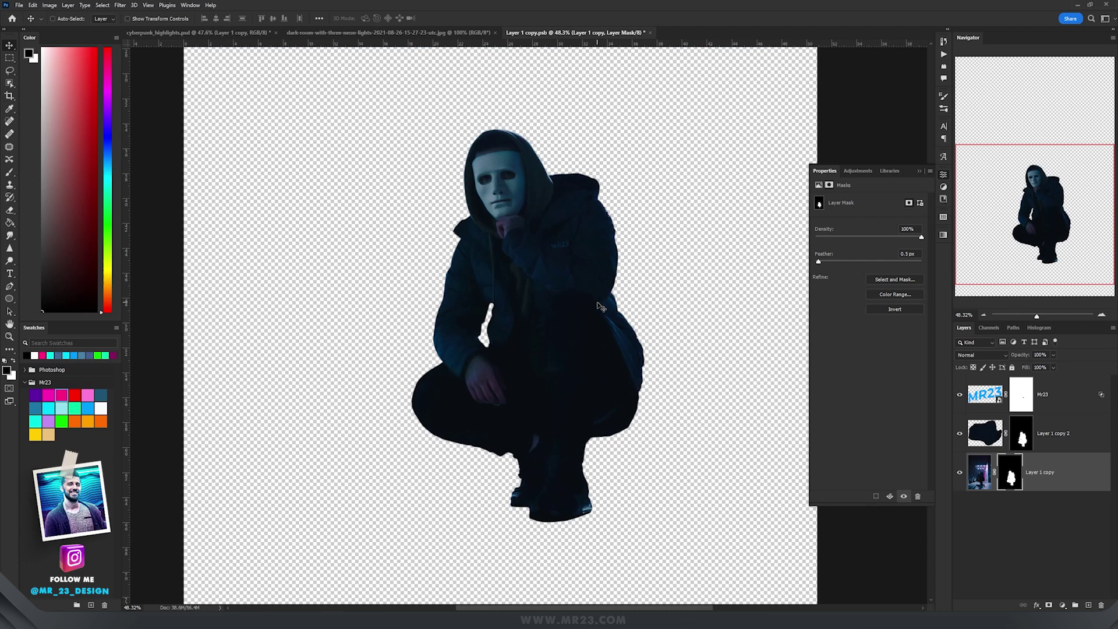
key(ctrl+Tab)
Show Layer 15, the Multiply contact shadow on the floor beneath the crouching figure's feet.
scroll(594, 328, down, 2)
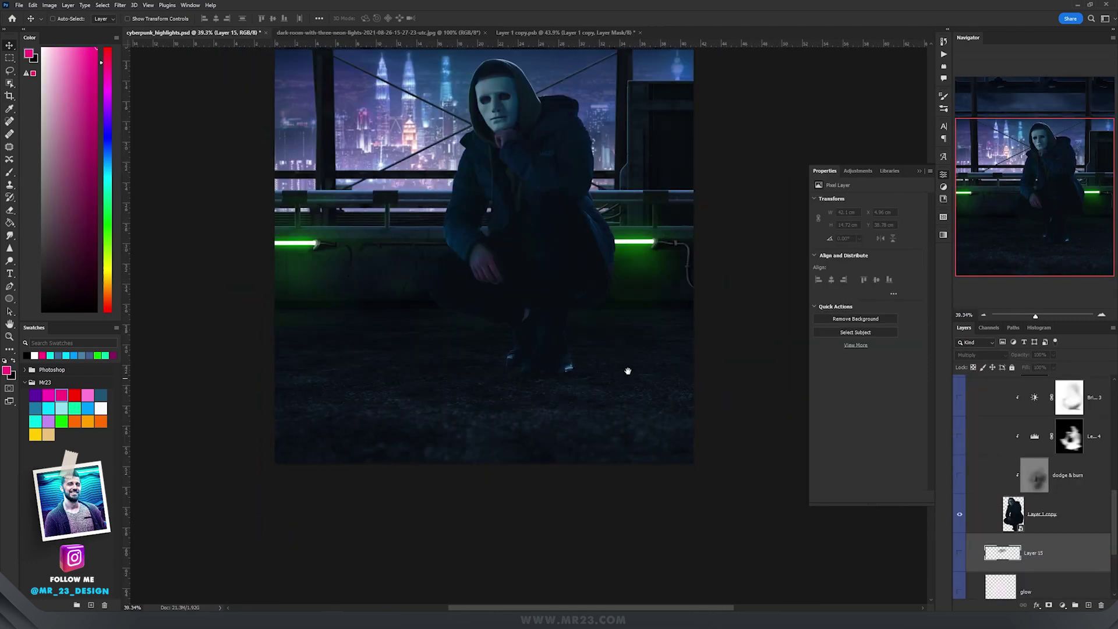
scroll(627, 370, up, 8)
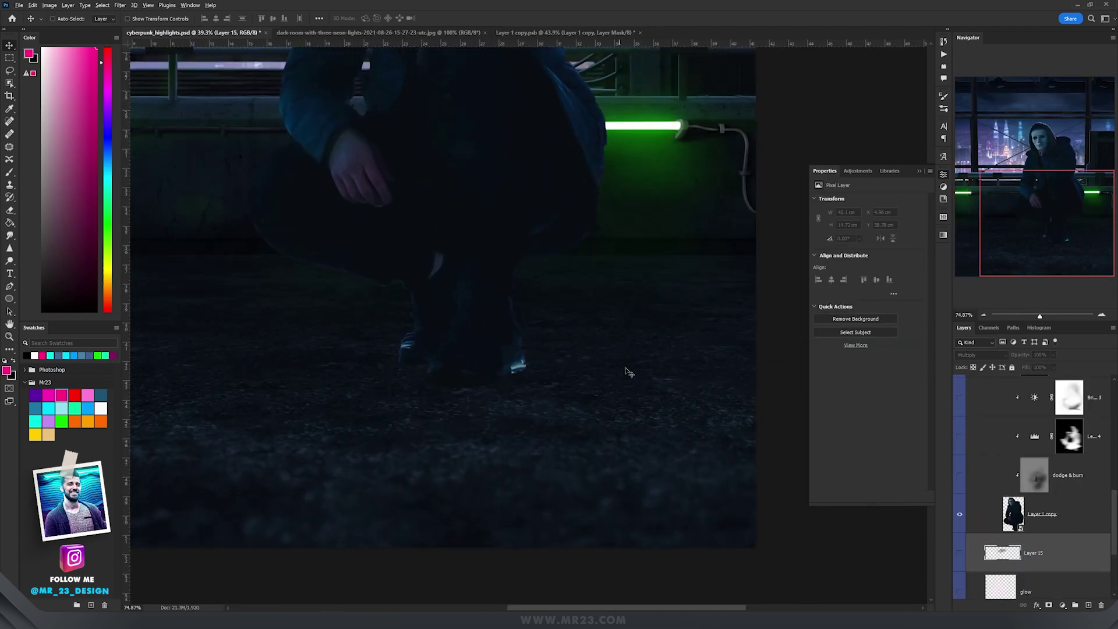
drag(310, 316, 437, 248)
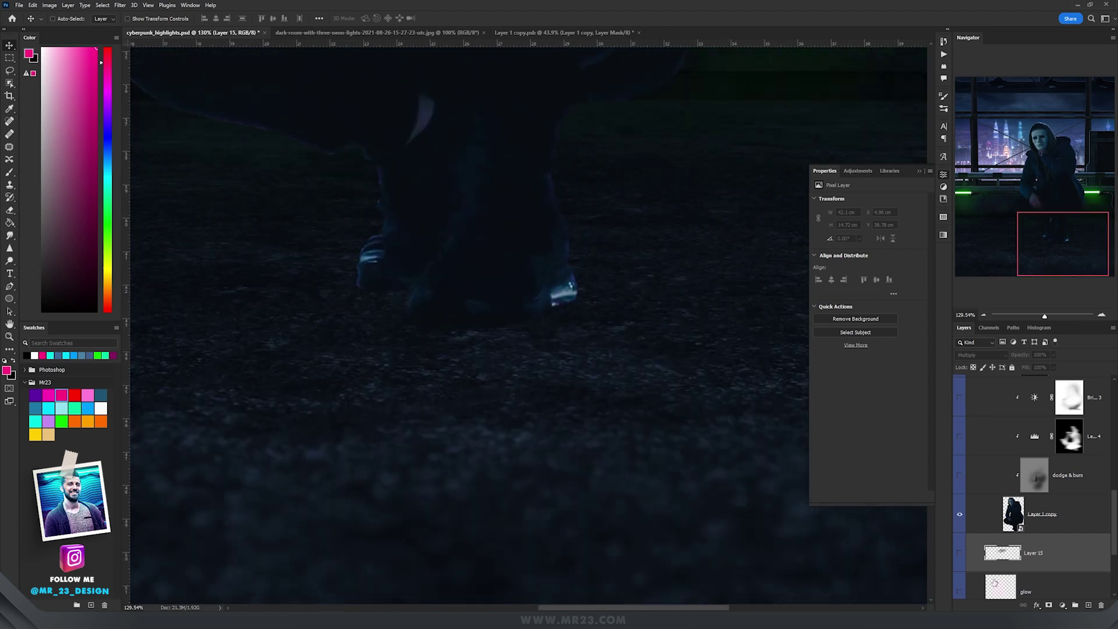
click(962, 554)
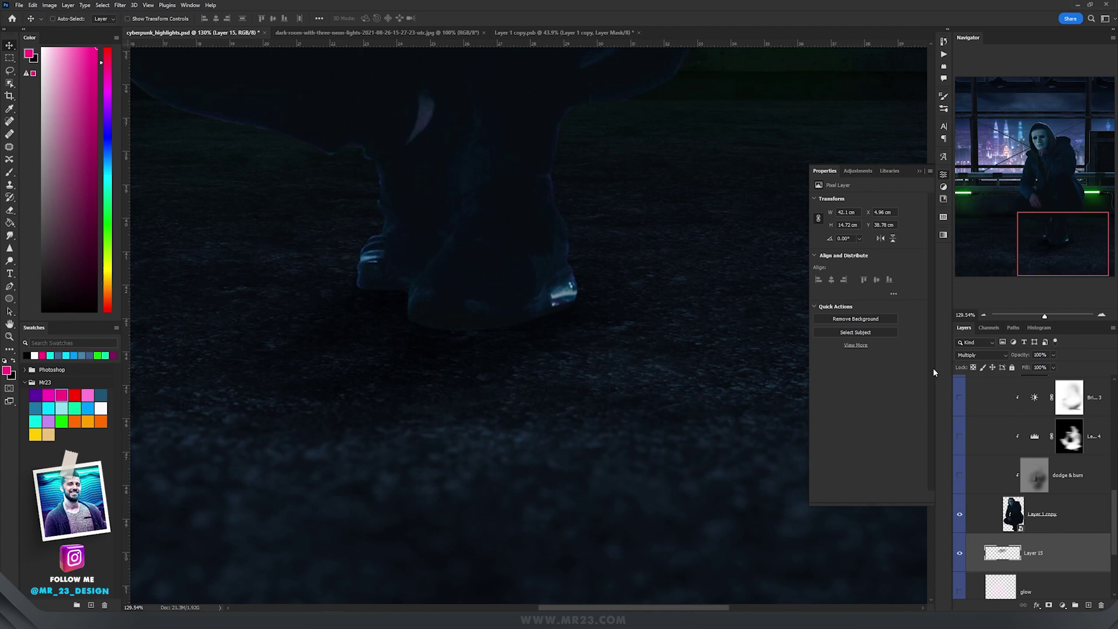
scroll(985, 553, down, 3)
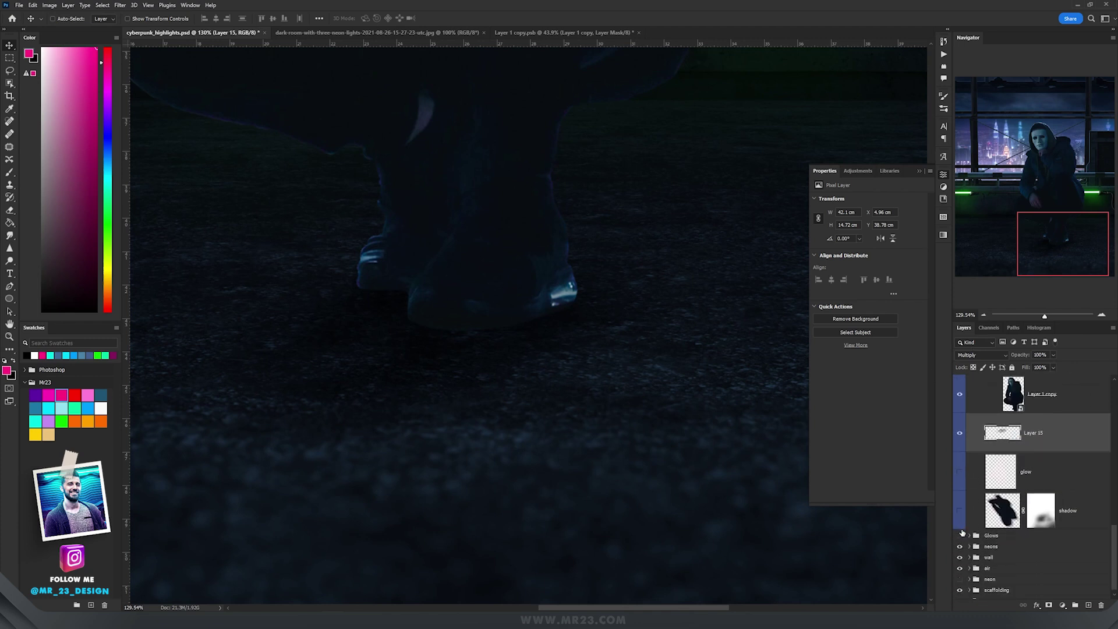
Show the masked shadow layer on the floor around the crouching figure and inspect it beneath the feet.
scroll(552, 468, down, 5)
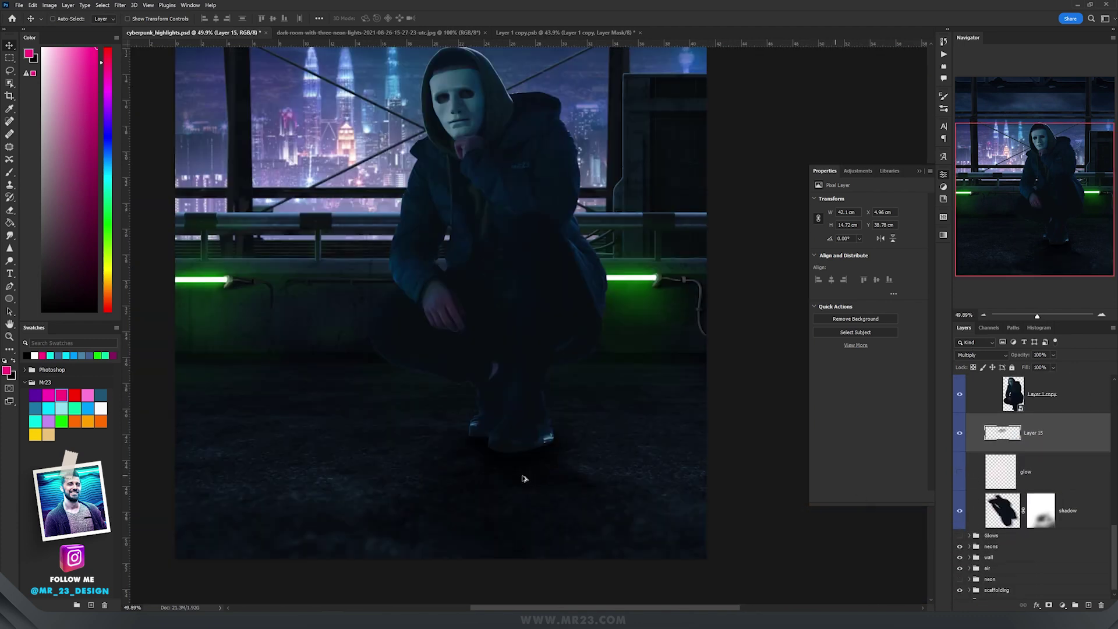
scroll(517, 470, up, 5)
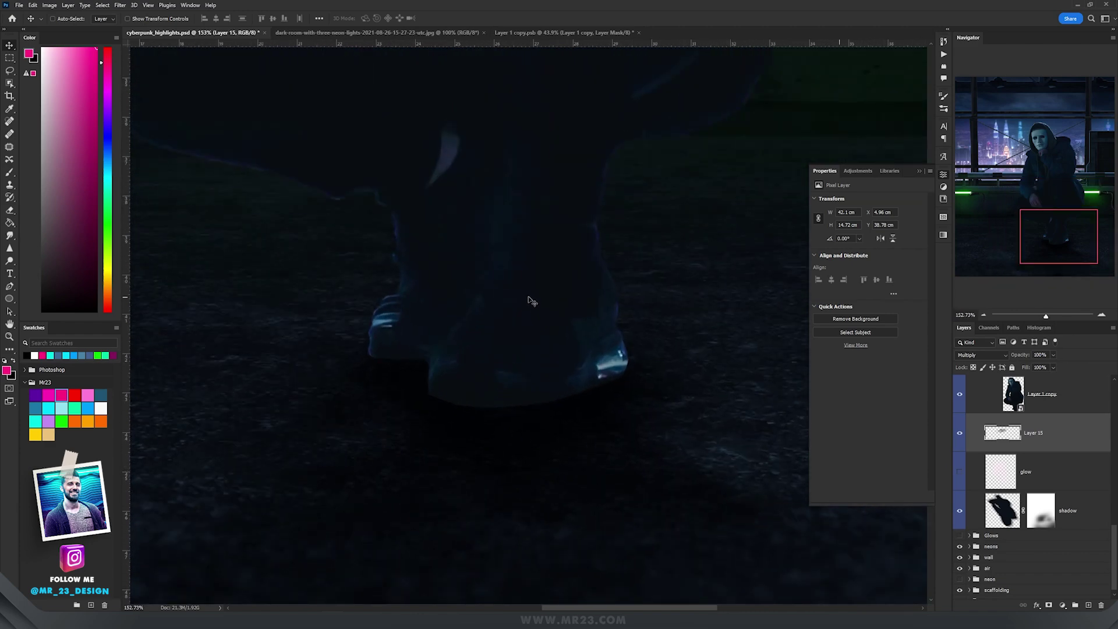
scroll(575, 357, down, 5)
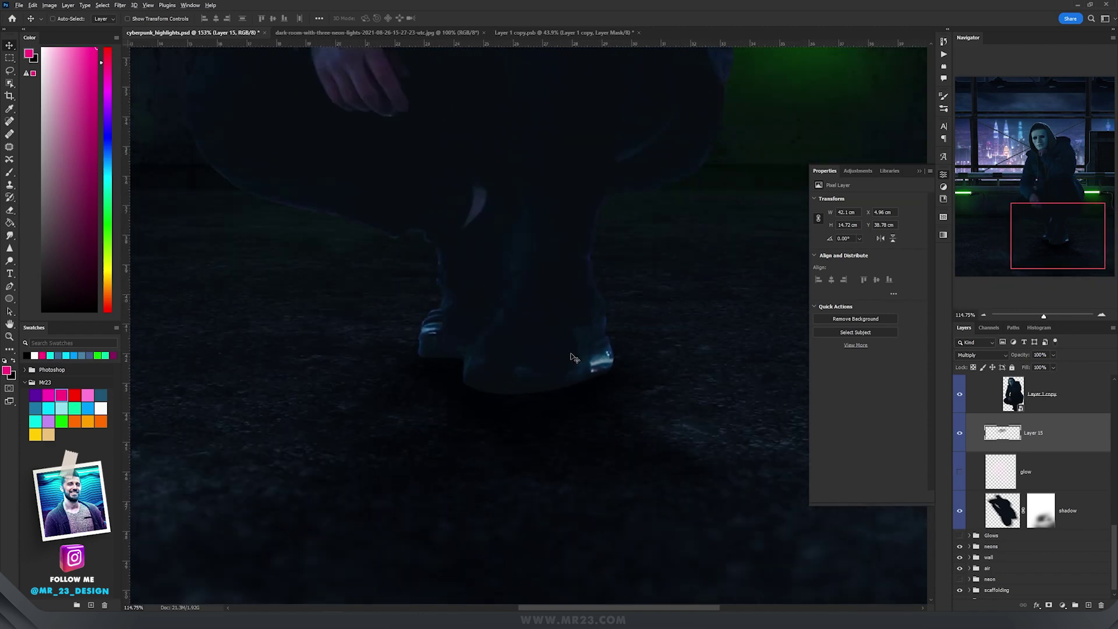
drag(565, 238, 555, 379)
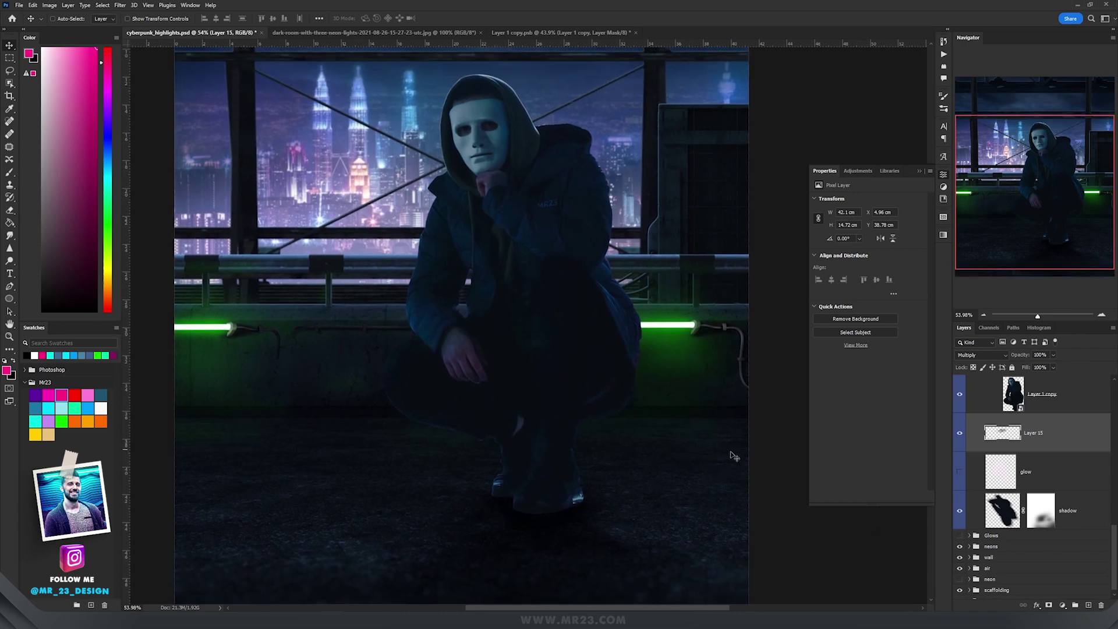
Show the Soft Light dodge & burn layer clipped to the figure and compare the figure with and without it.
scroll(1037, 496, up, 3)
click(1058, 479)
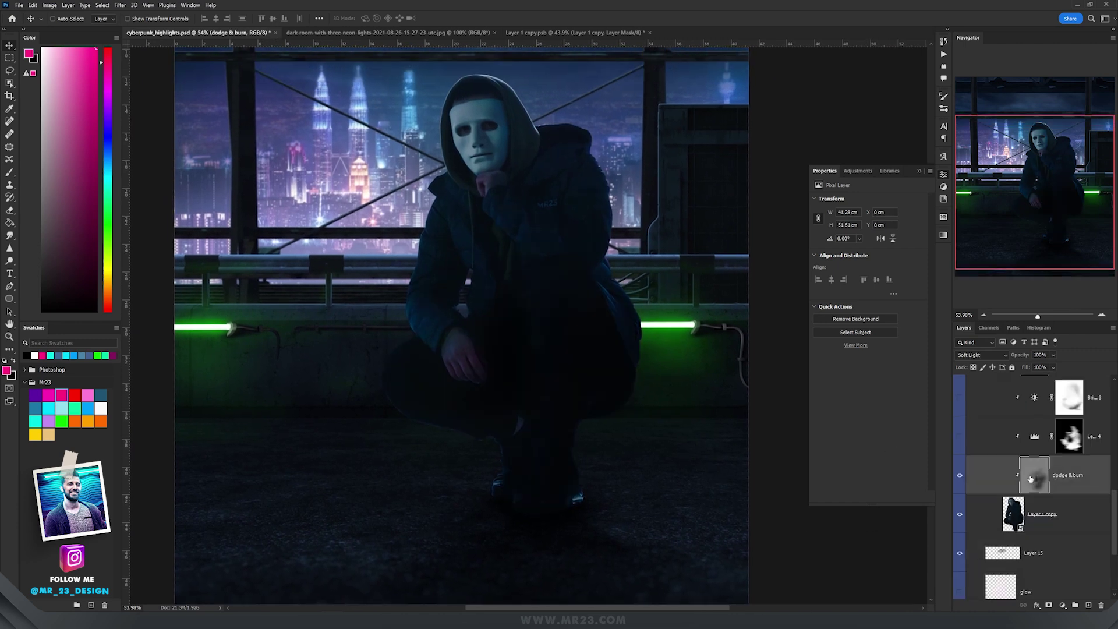
click(960, 476)
click(961, 476)
click(960, 476)
click(960, 476)
scroll(565, 379, up, 2)
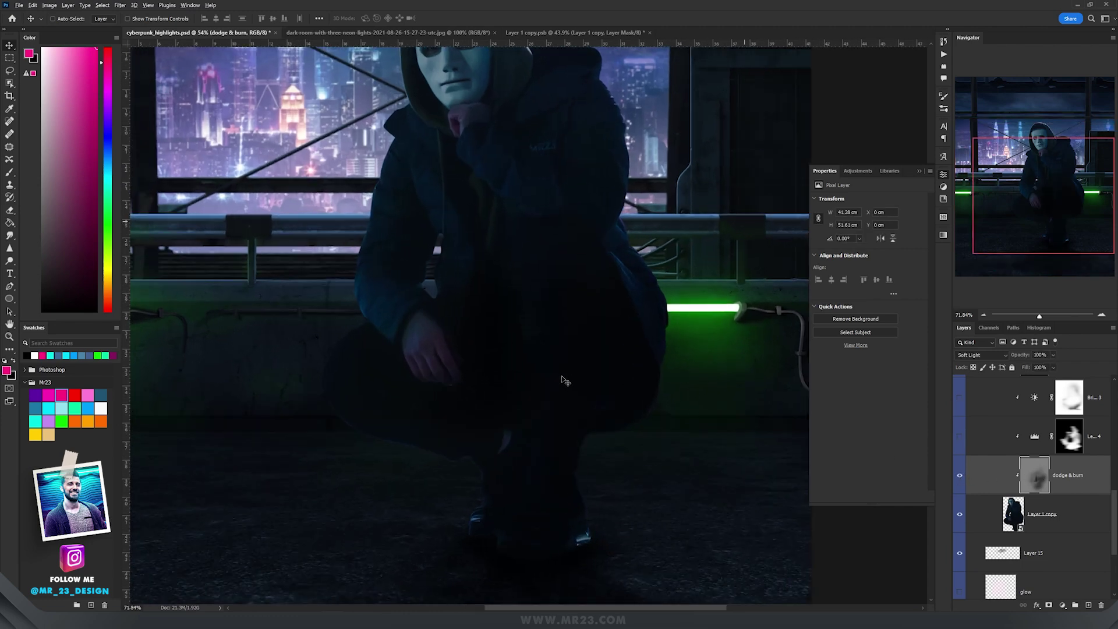
Show the clipped, masked Levels 4 adjustment above the dodge & burn layer to darken the figure.
scroll(1095, 466, up, 1)
click(1100, 485)
click(960, 480)
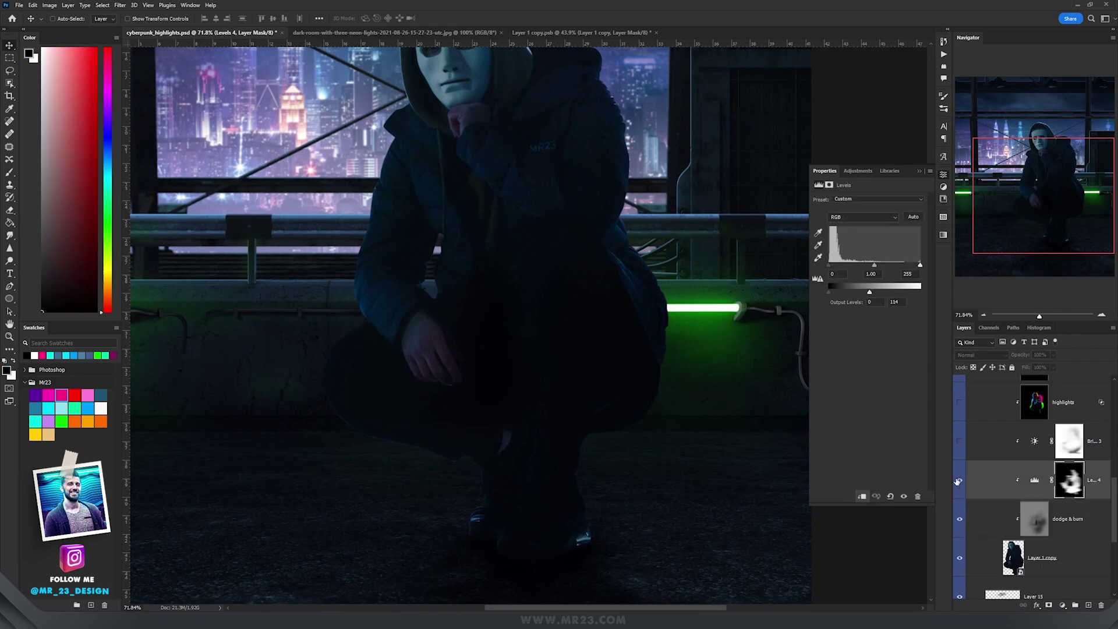
scroll(628, 361, down, 3)
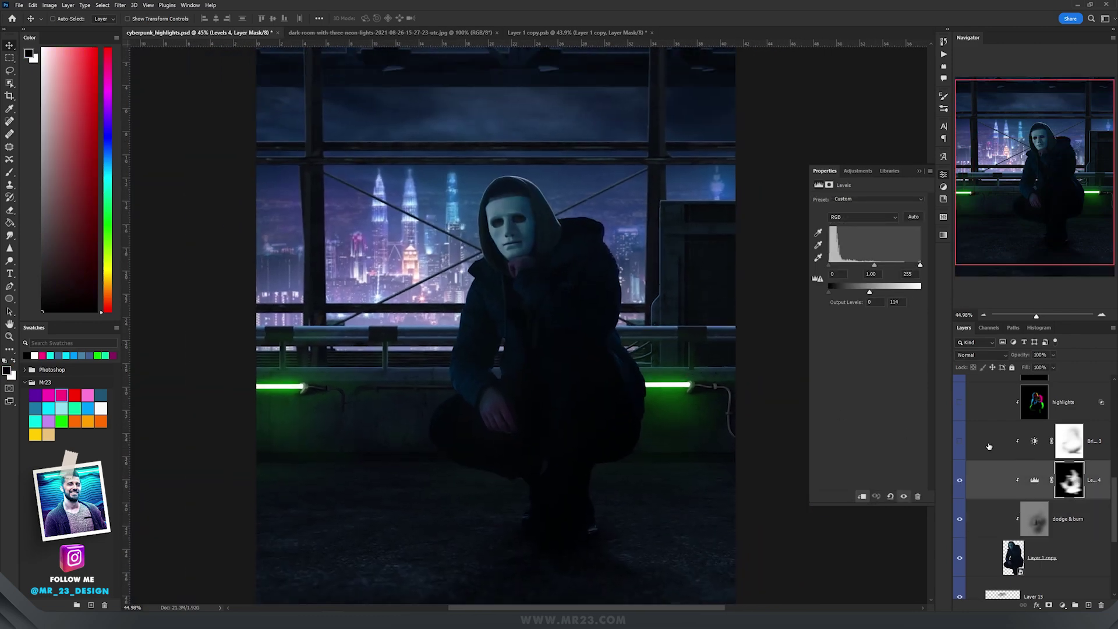
Show the masked Brightness/Contrast 3 adjustment clipped to the figure and display its brightness and contrast settings.
click(1070, 441)
click(961, 441)
click(961, 441)
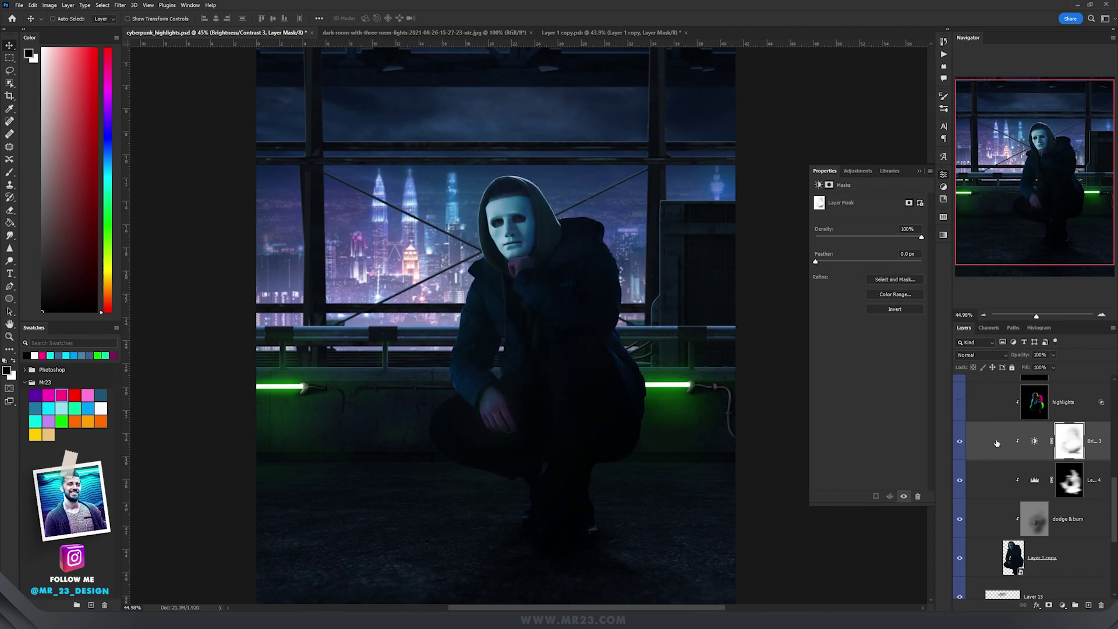
click(1040, 446)
scroll(1005, 499, up, 3)
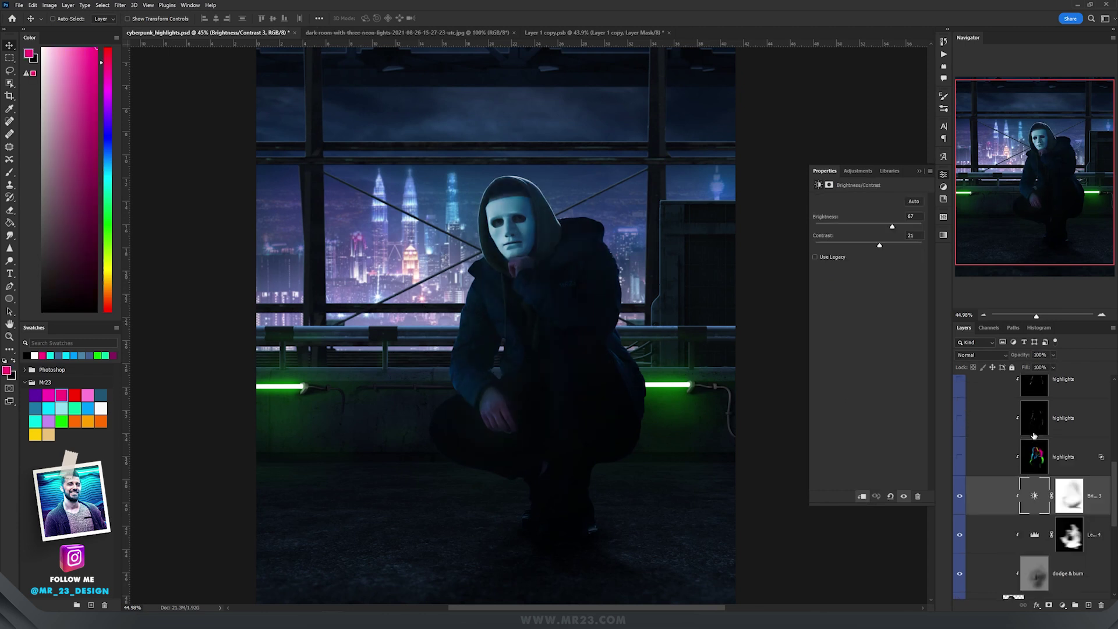
Create a new layer above Brightness/Contrast 3, clipped to the figure, in Linear Dodge (Add) mode.
scroll(650, 390, up, 2)
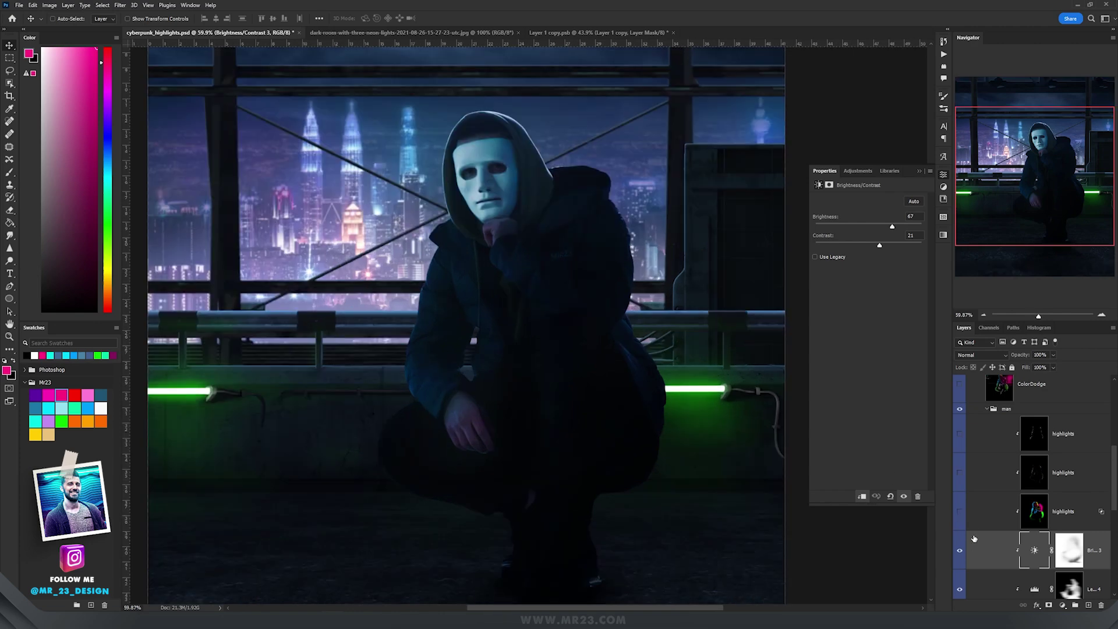
click(1041, 510)
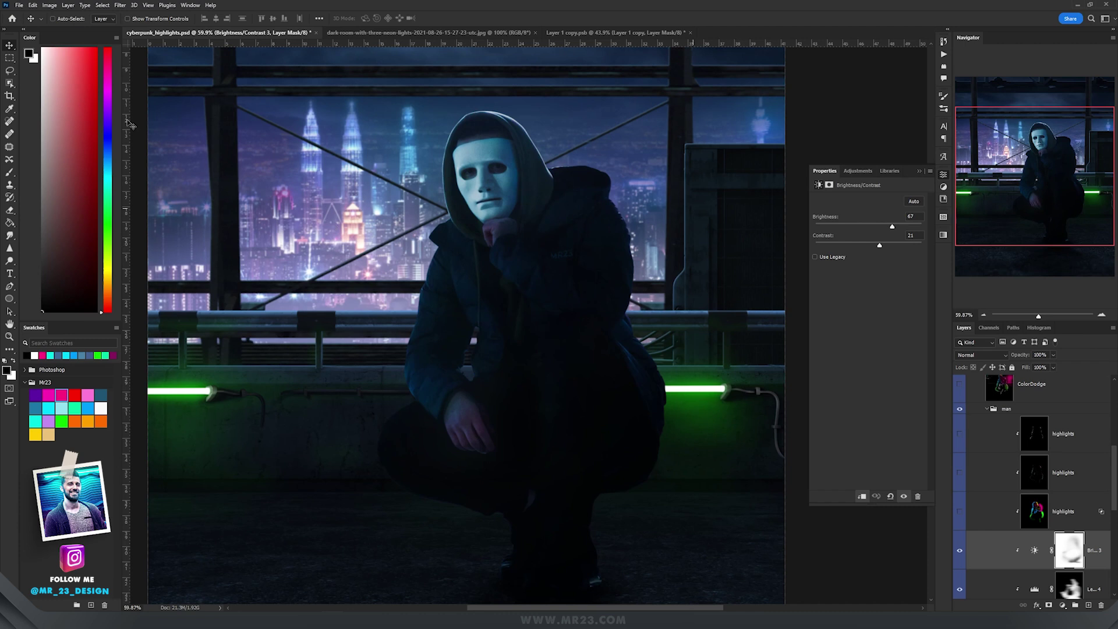
click(68, 6)
mouse_move(76, 12)
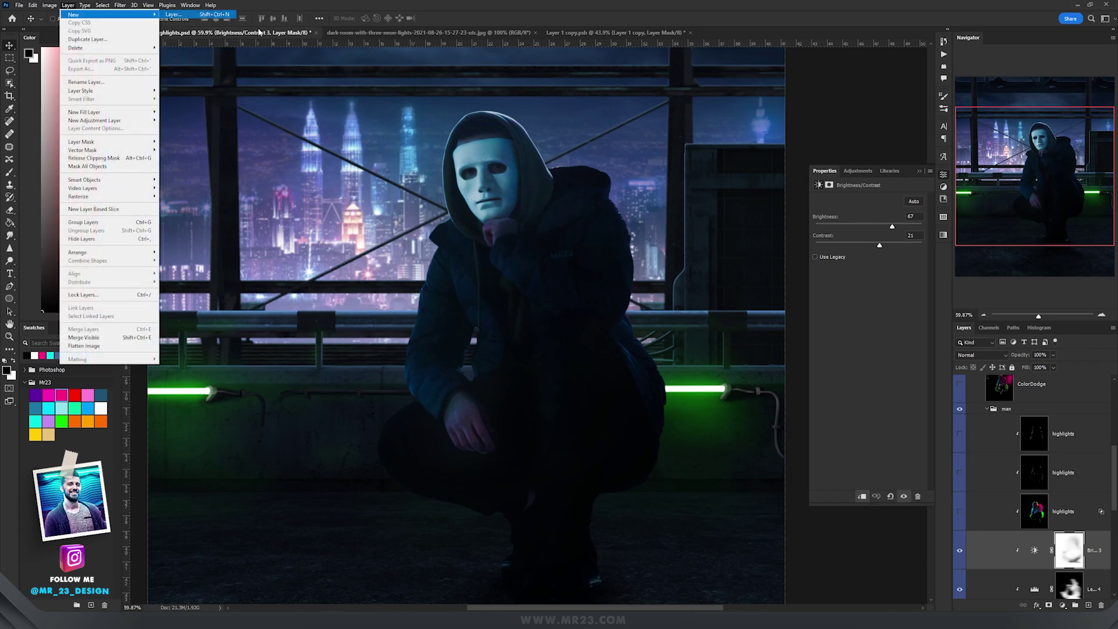
click(175, 12)
click(506, 224)
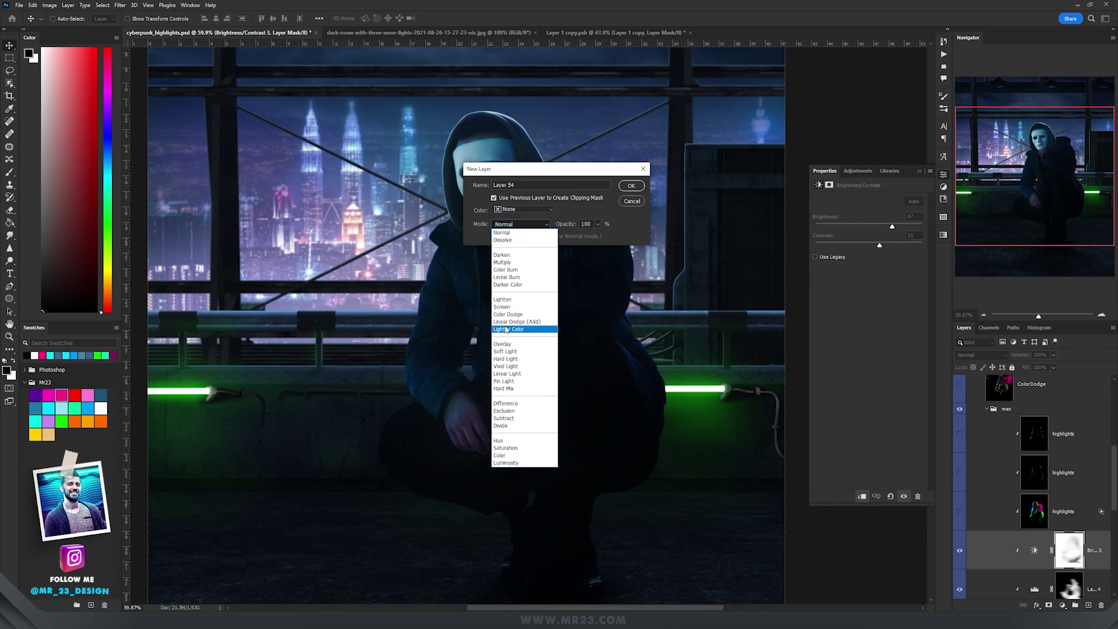
click(512, 325)
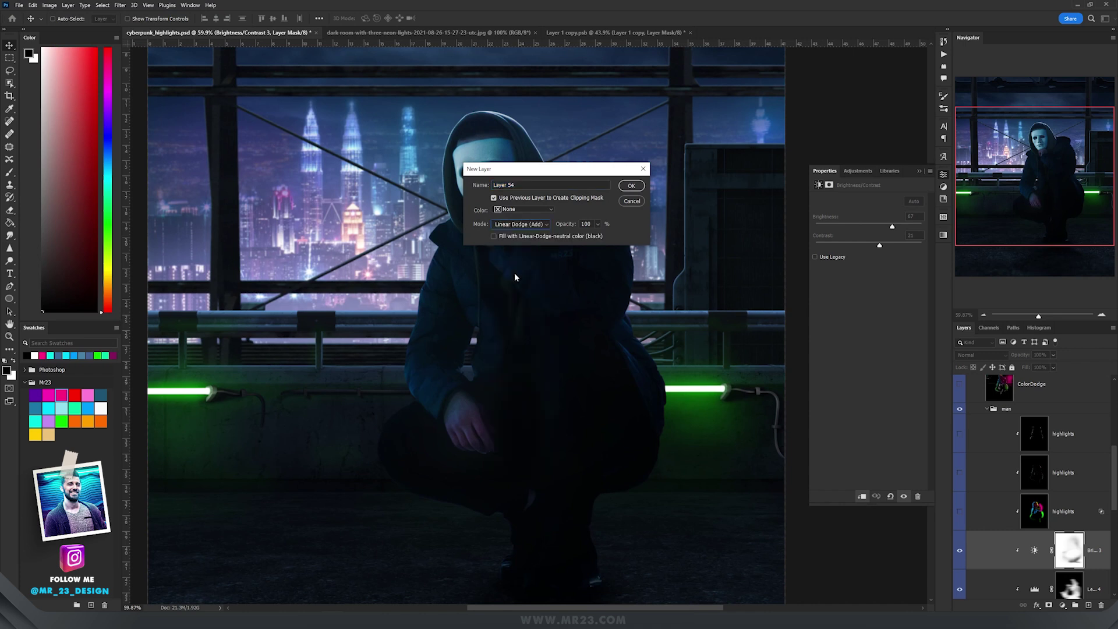
click(632, 185)
Choose a soft round brush from the MR23 Brushes and reduce its size for painting light on the figure.
key(b)
right_click(443, 303)
double_click(469, 421)
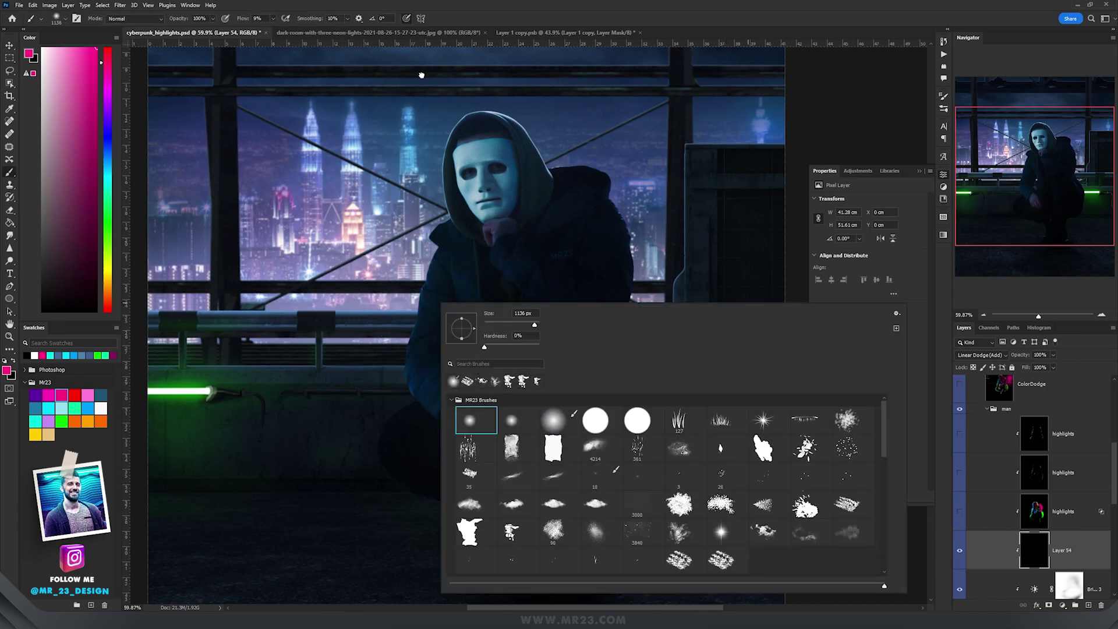
mouse_move(407, 266)
alt+mouse_down()
mouse_move(442, 270)
mouse_move(292, 273)
alt+mouse_up()
drag(438, 318, 331, 325)
Sample green from the neon tube's glow and paint a green rim light along the jacket's edge beside it.
scroll(562, 402, up, 8)
scroll(561, 401, up, 2)
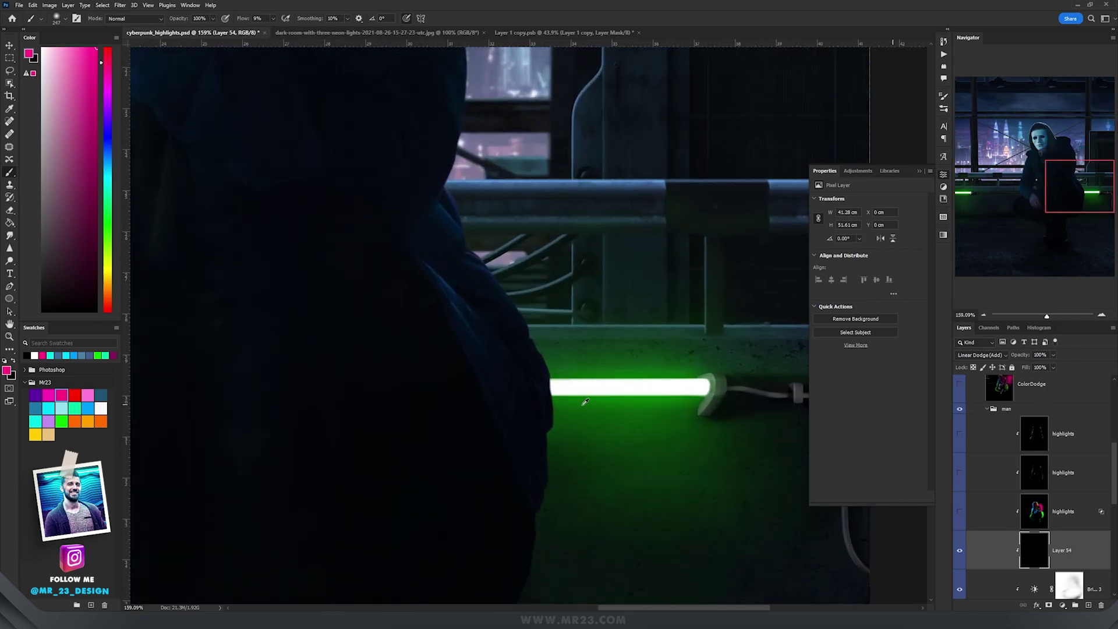
alt+click(585, 402)
drag(581, 384, 508, 390)
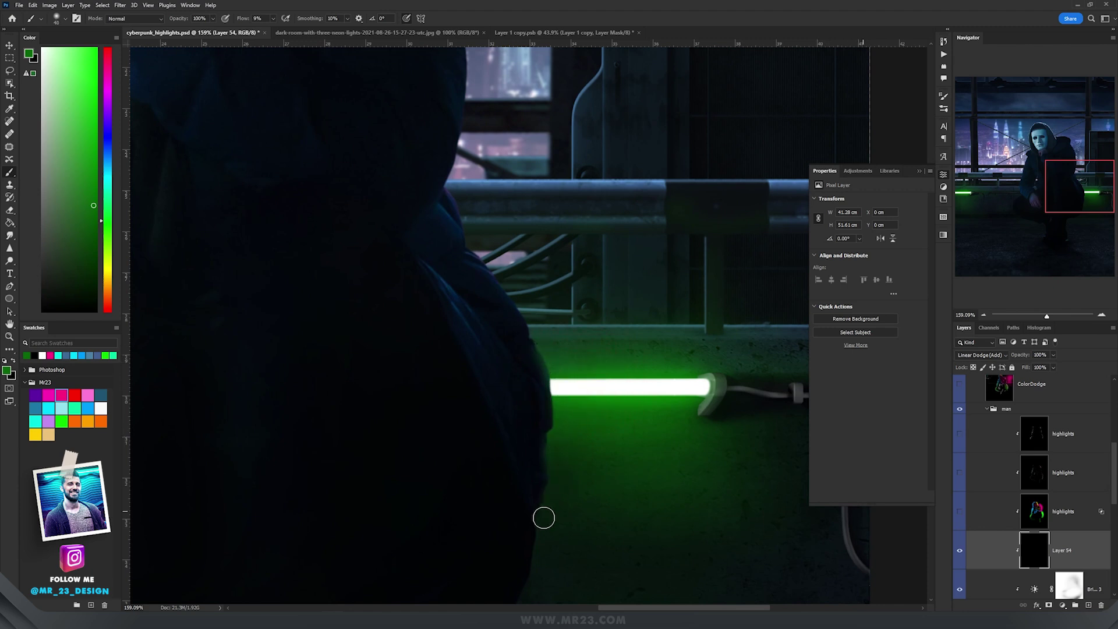
mouse_move(494, 265)
mouse_down()
mouse_move(486, 240)
mouse_move(538, 345)
mouse_move(508, 273)
mouse_move(510, 287)
mouse_move(498, 280)
mouse_move(490, 235)
mouse_move(562, 405)
mouse_move(531, 534)
mouse_move(538, 558)
mouse_move(560, 491)
mouse_move(540, 427)
mouse_move(553, 388)
mouse_move(505, 268)
mouse_move(460, 206)
mouse_move(464, 285)
mouse_up()
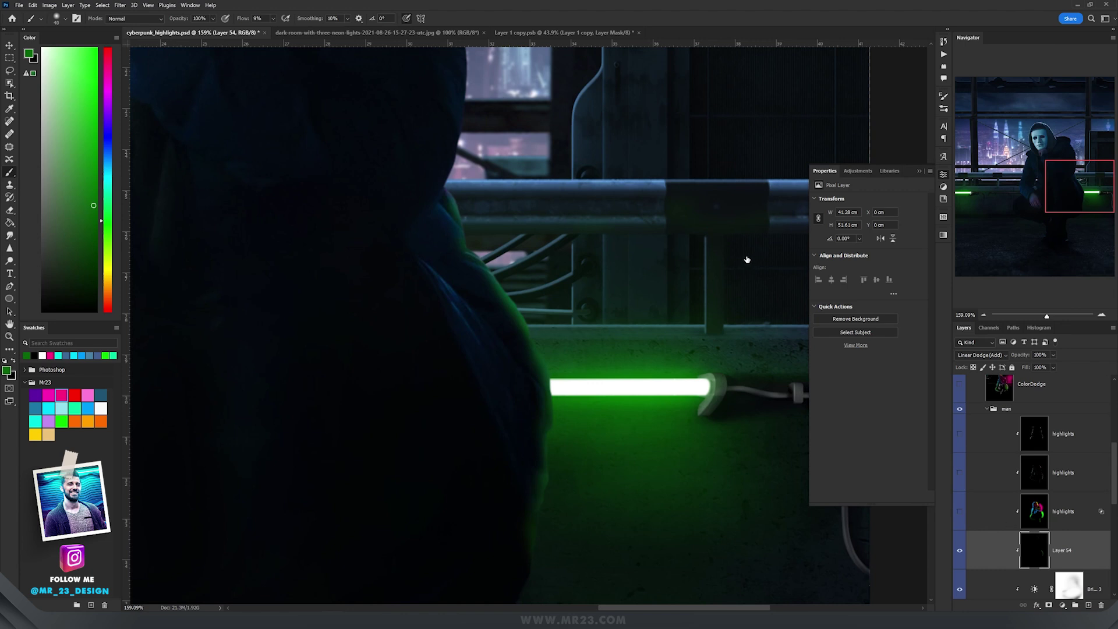
Split the Blend If black point of Layer 54's underlying layer to 0 / 35 to keep its dark areas unlit.
drag(841, 198, 679, 117)
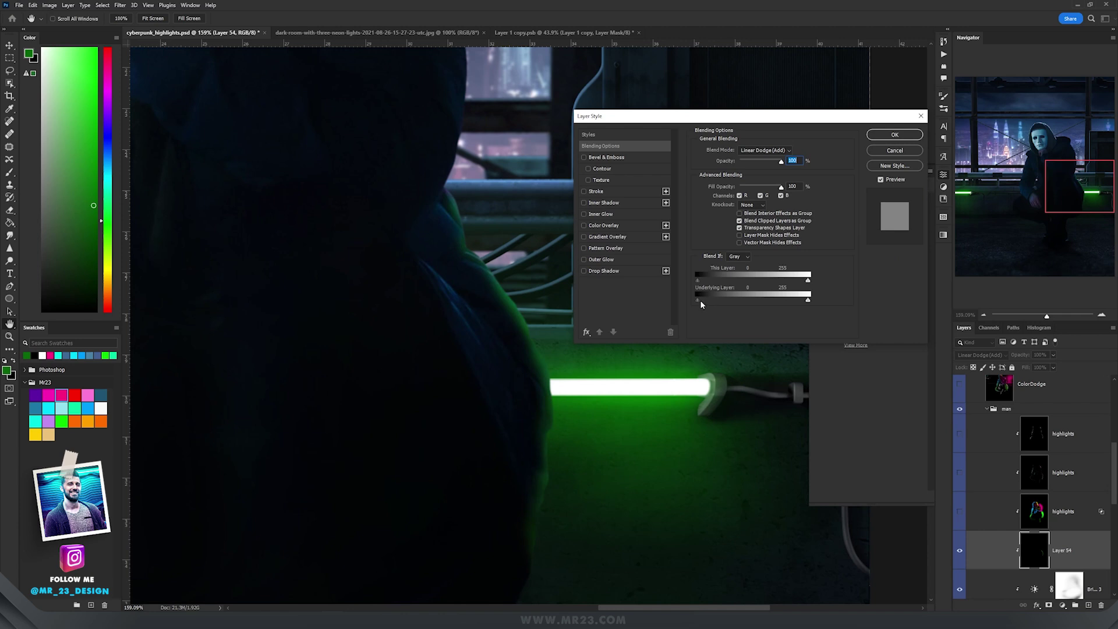
drag(698, 300, 713, 300)
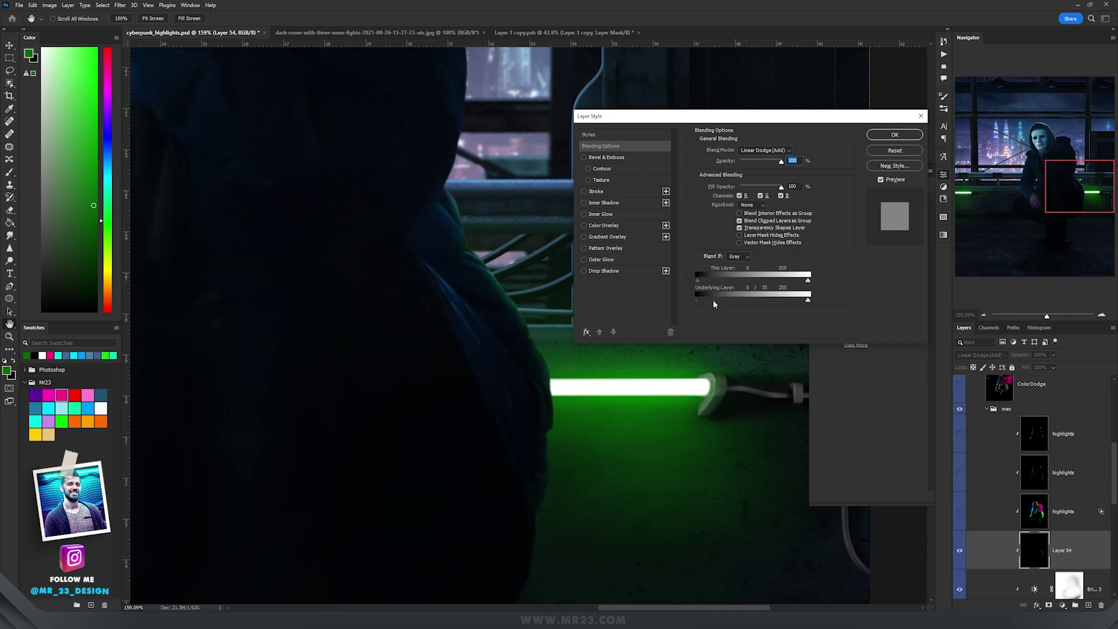
click(894, 134)
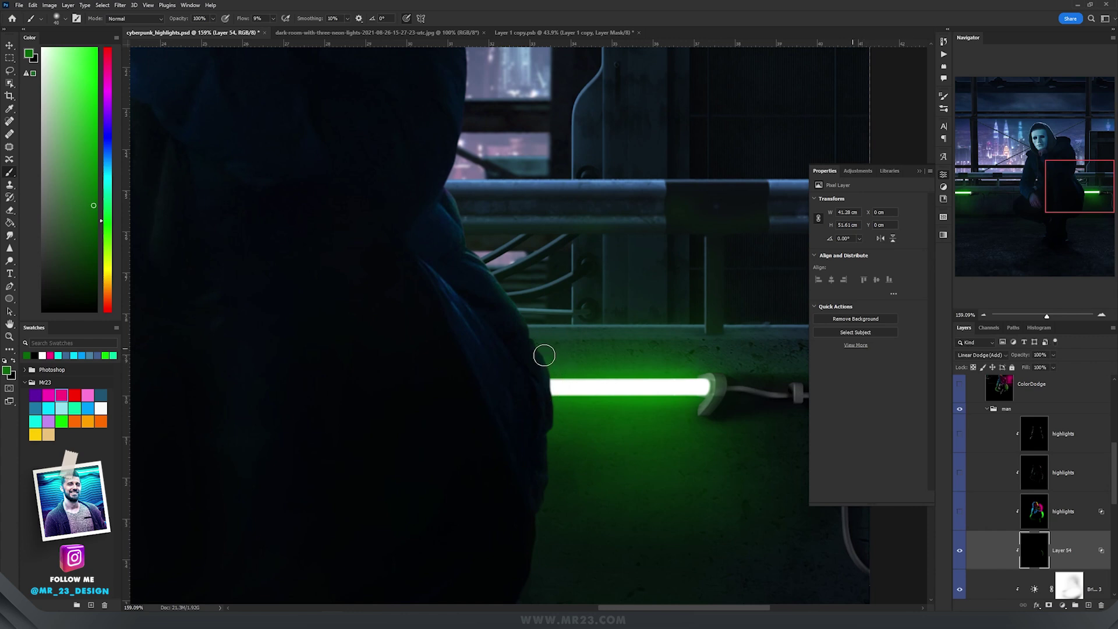
scroll(801, 454, down, 1)
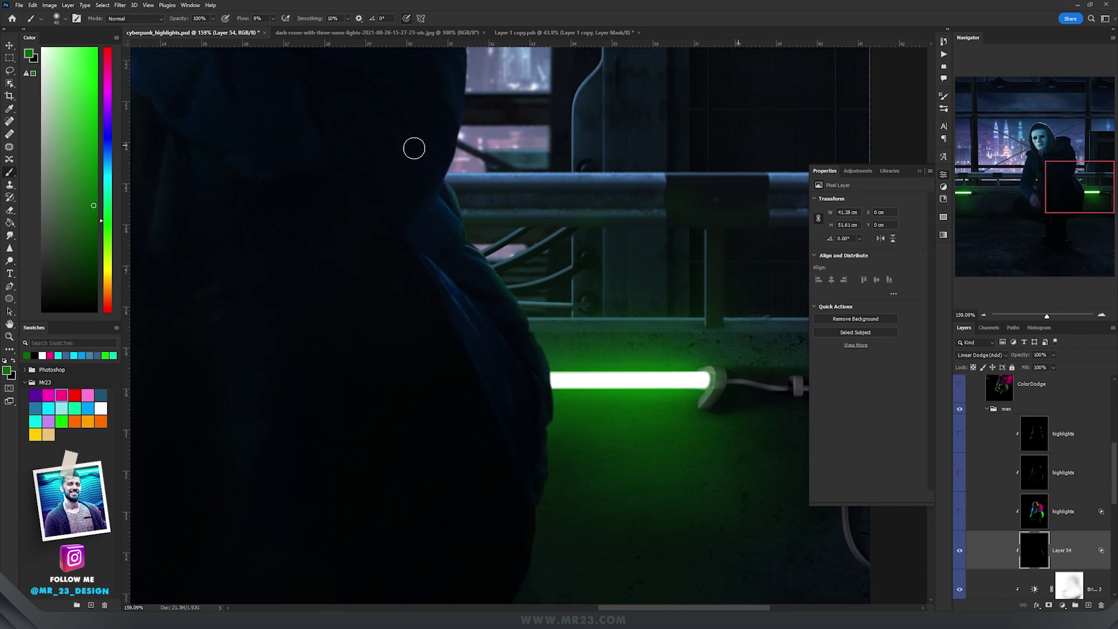
Add another clipped layer above Layer 54 in a dodge blend mode and shrink the brush for finer edge highlights.
click(62, 6)
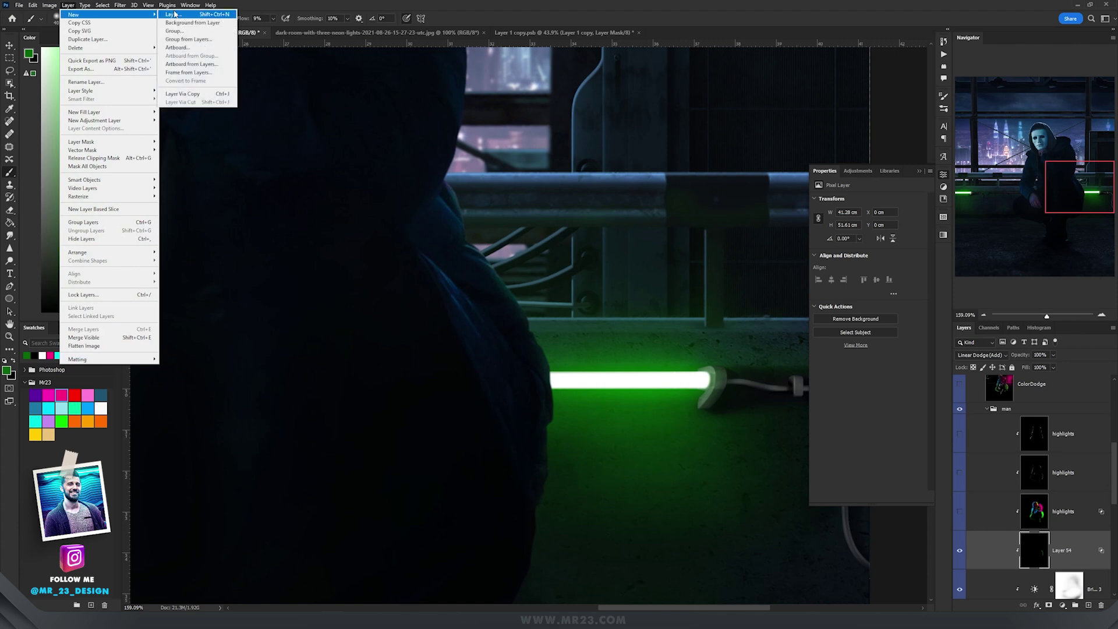
click(178, 12)
click(536, 227)
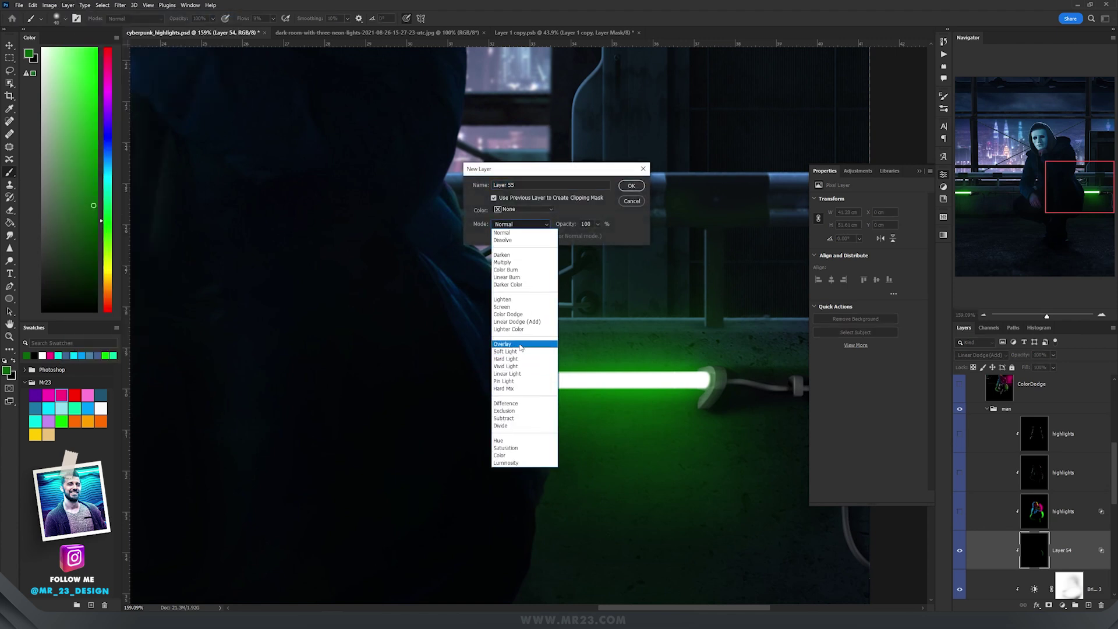
click(528, 318)
click(631, 186)
drag(517, 264, 499, 265)
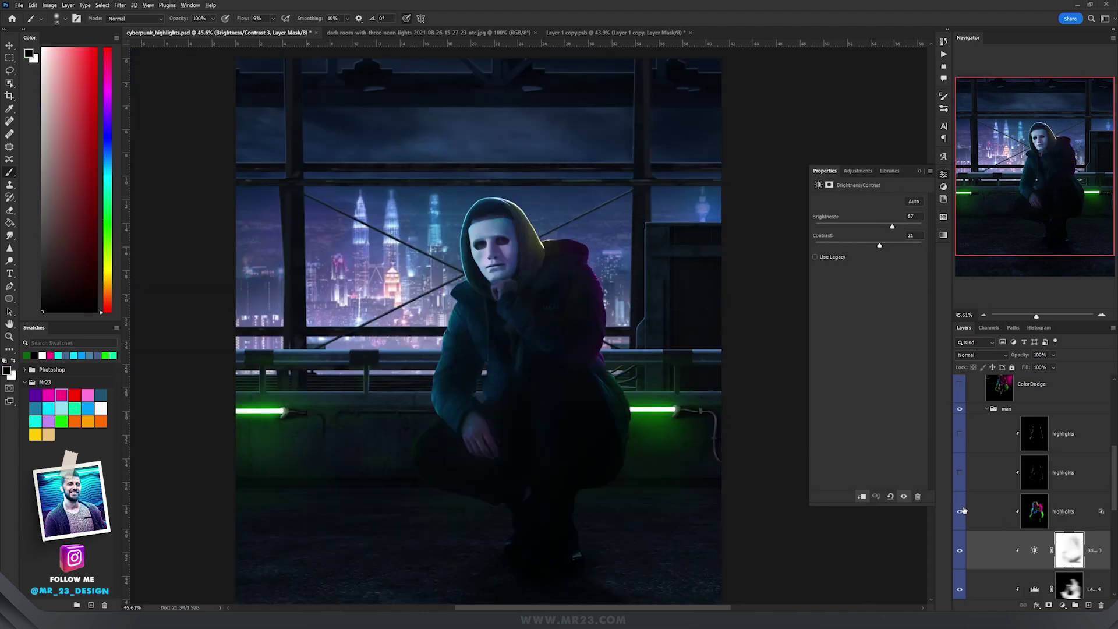
Show the three clipped highlights layers that light the figure's edges, and collapse the man group.
click(1058, 511)
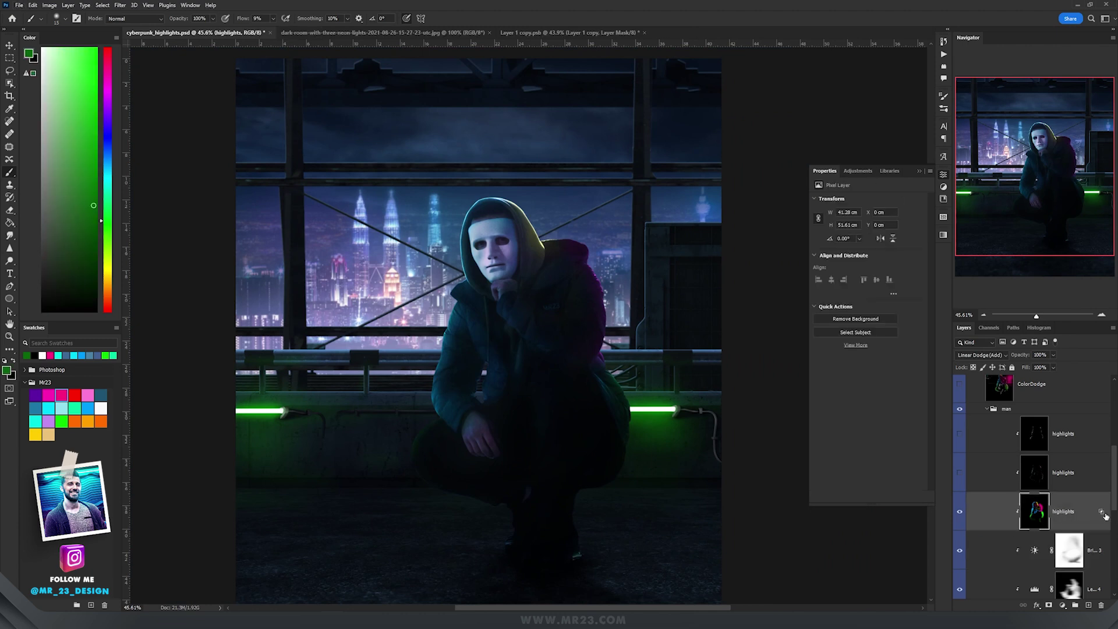
click(960, 473)
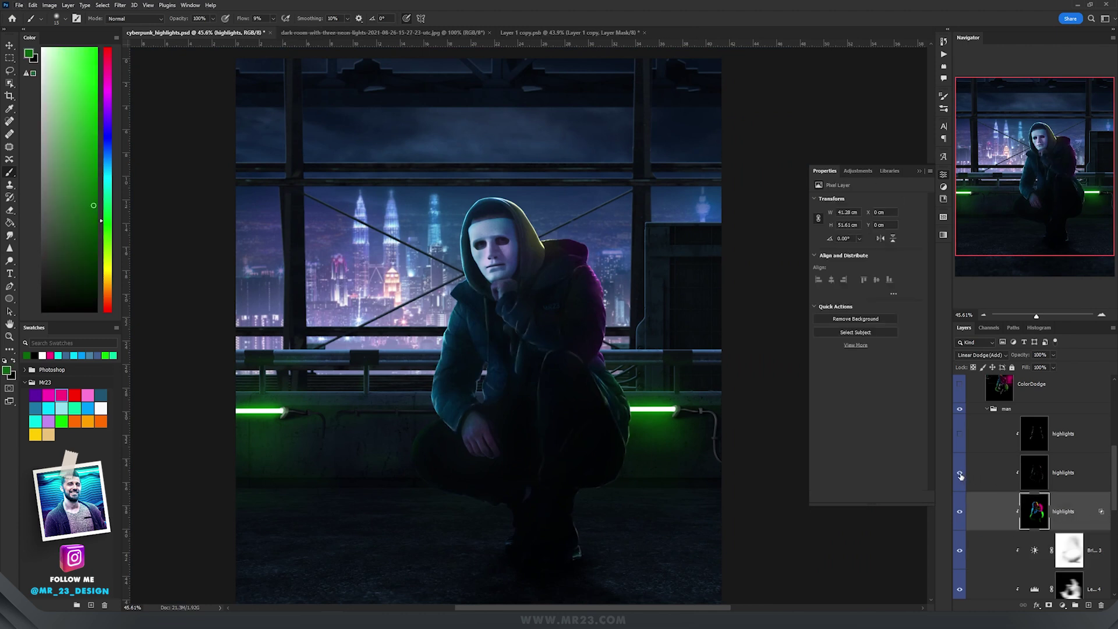
click(1077, 473)
click(961, 434)
click(1007, 425)
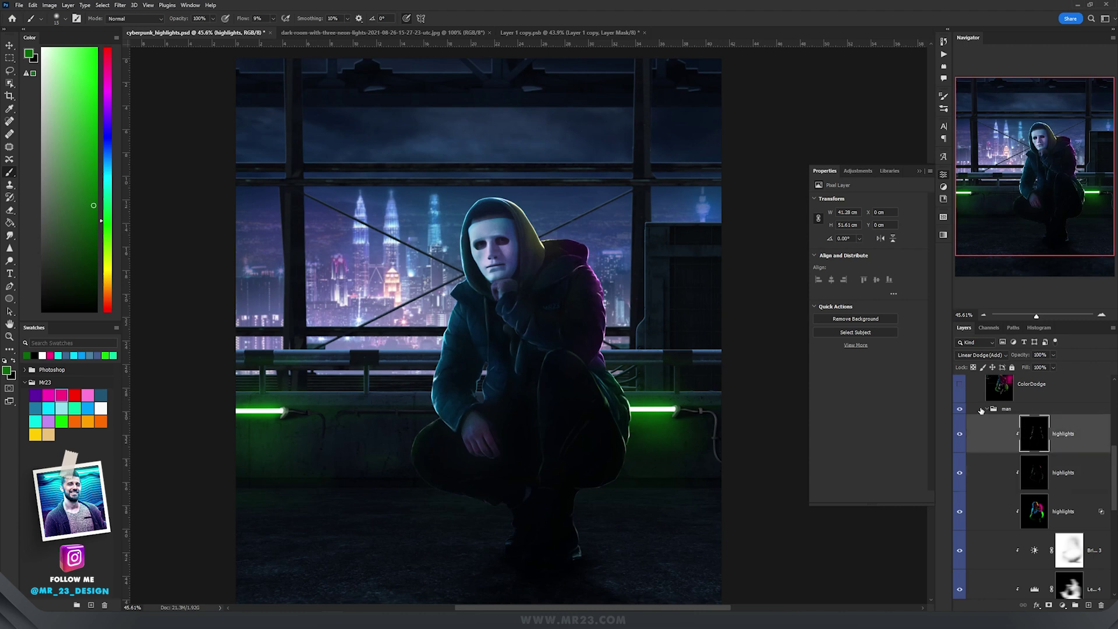
click(984, 410)
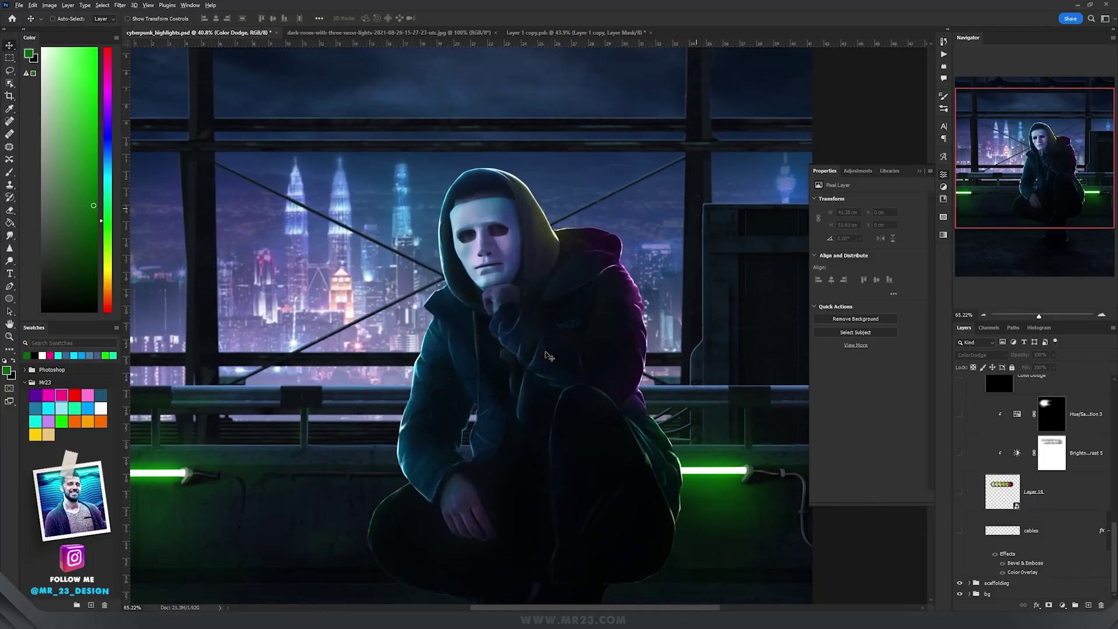
Show Layer 19, the neon arrow sign behind the figure, and the cables layer beneath it.
scroll(643, 402, down, 3)
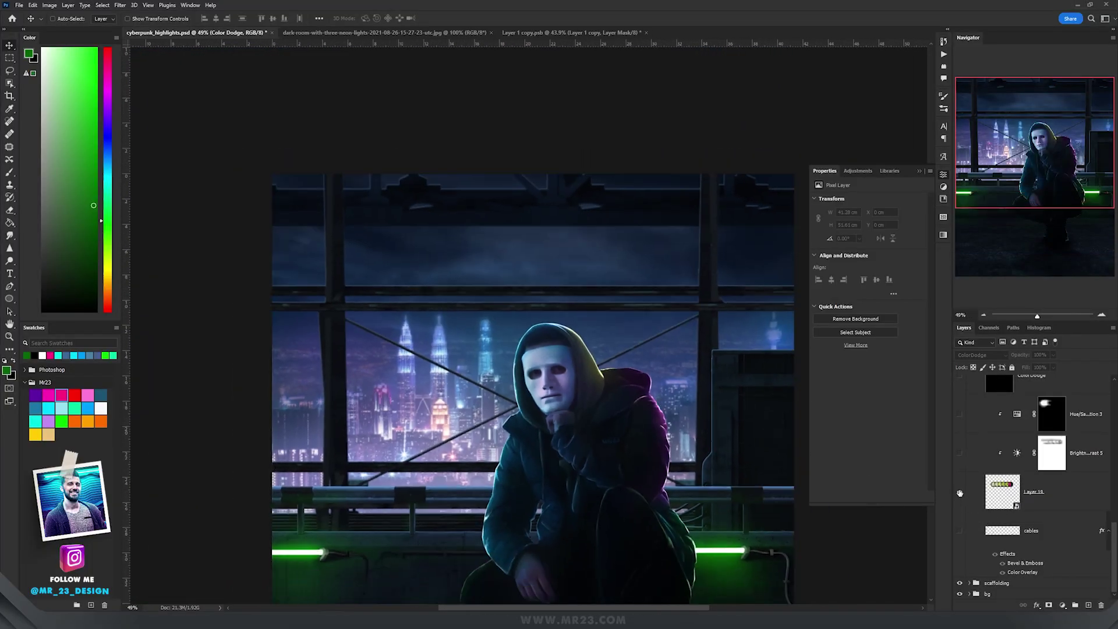
click(959, 493)
click(1010, 489)
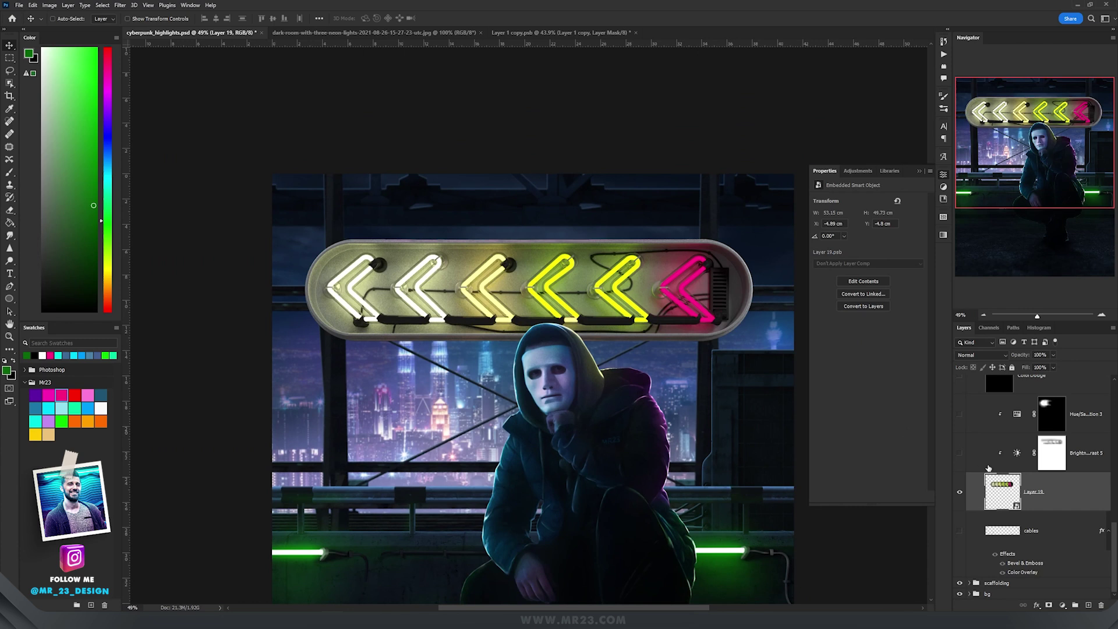
click(960, 531)
mouse_move(647, 318)
mouse_down()
mouse_move(544, 330)
mouse_move(633, 331)
mouse_up()
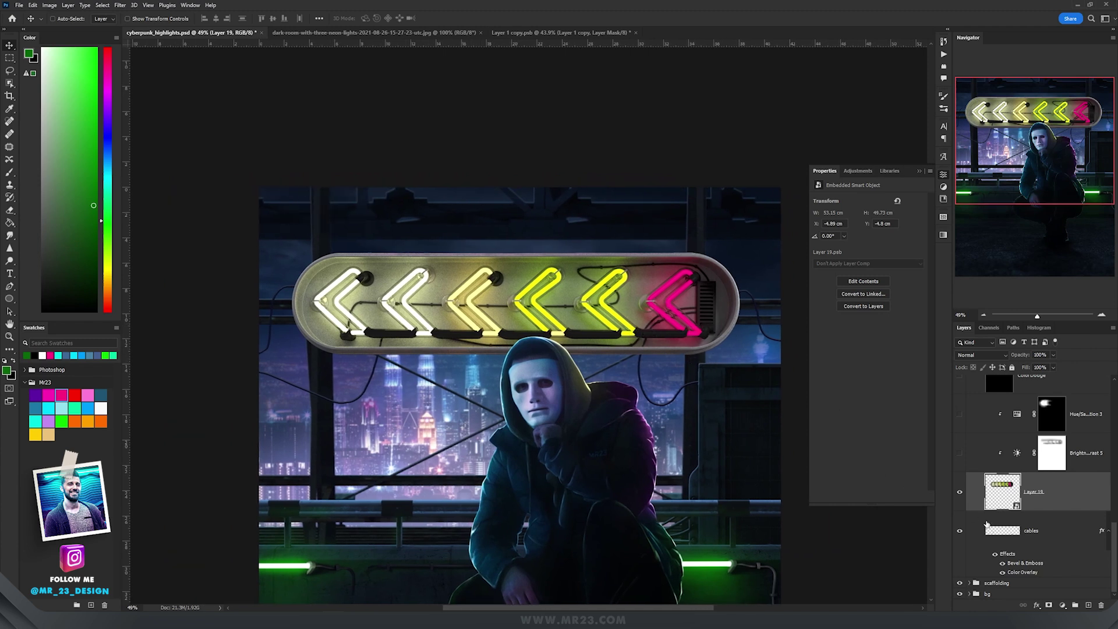
Review the Bevel & Emboss and Color Overlay settings of the cables layer, and inspect the neon arrow sign up close.
click(1058, 534)
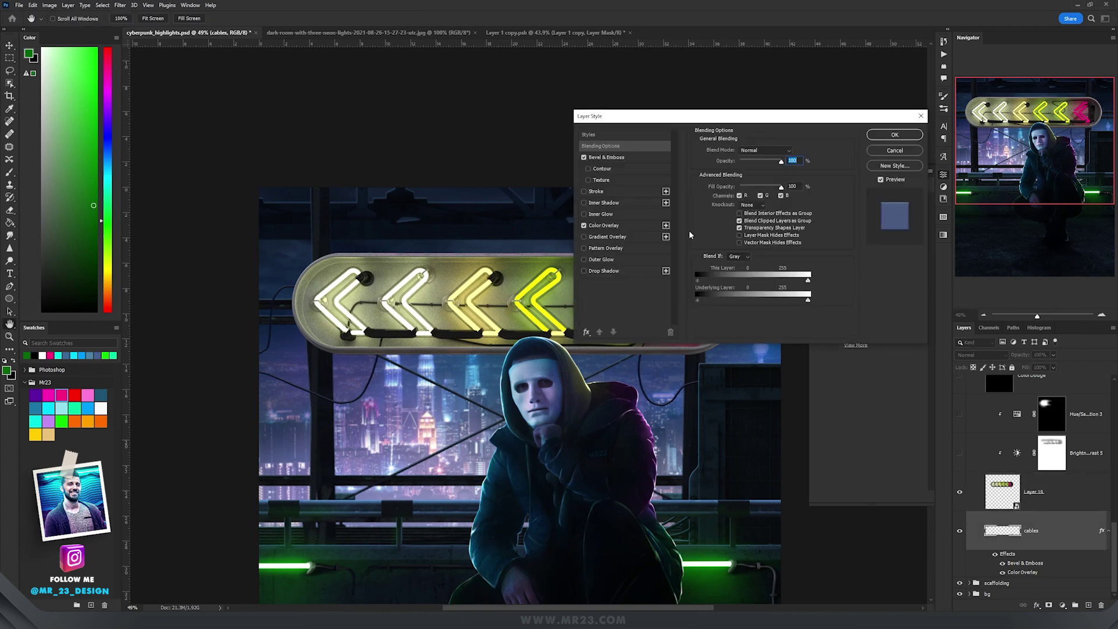
click(617, 159)
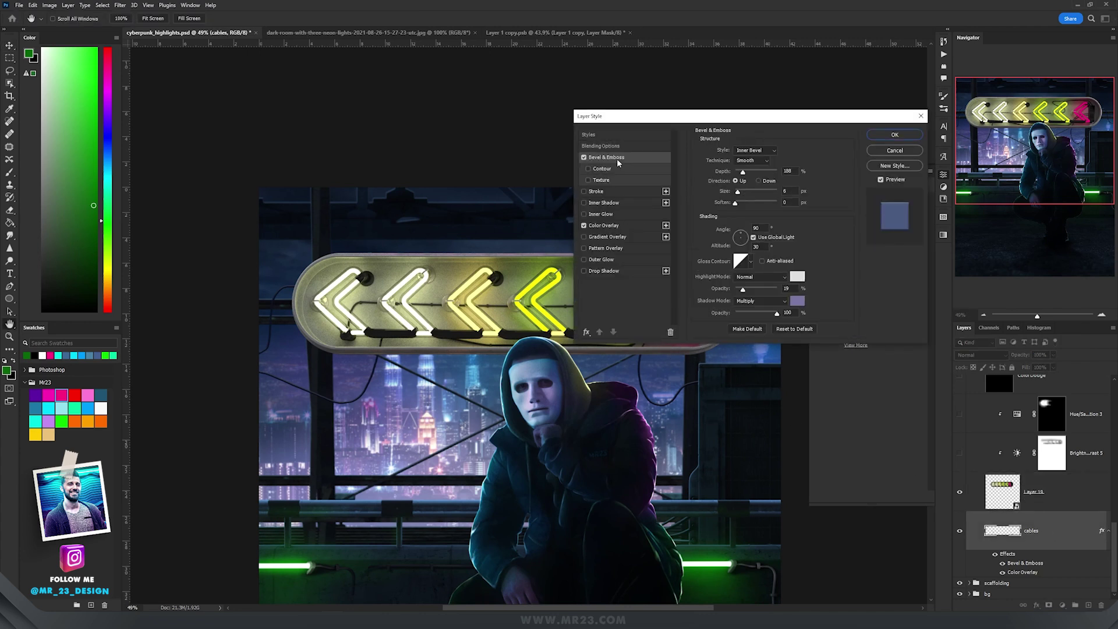
click(614, 228)
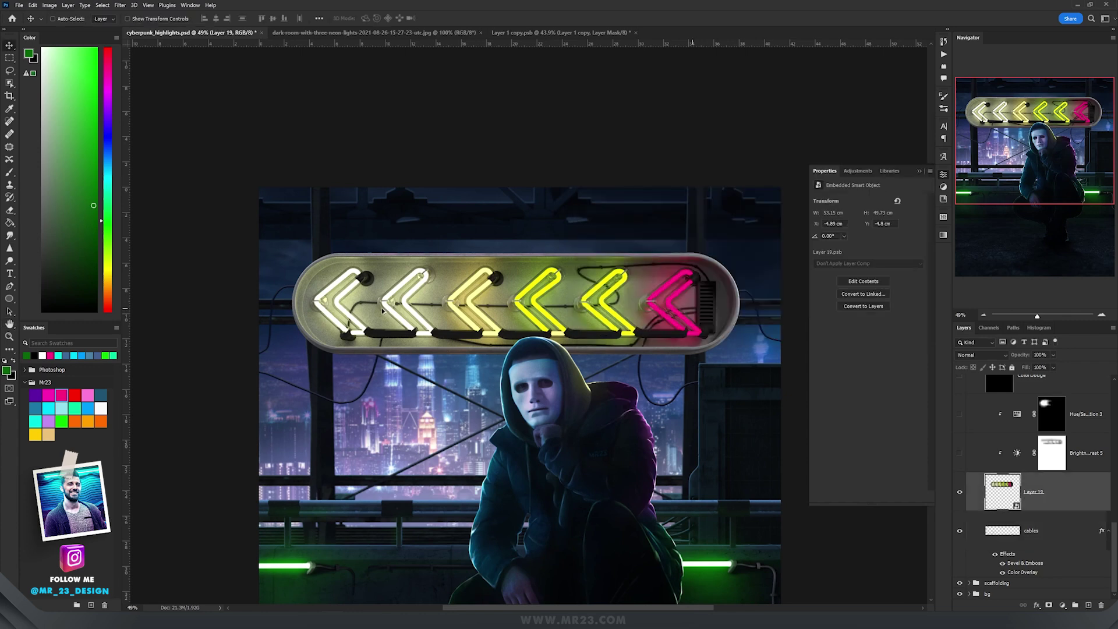
scroll(383, 311, up, 3)
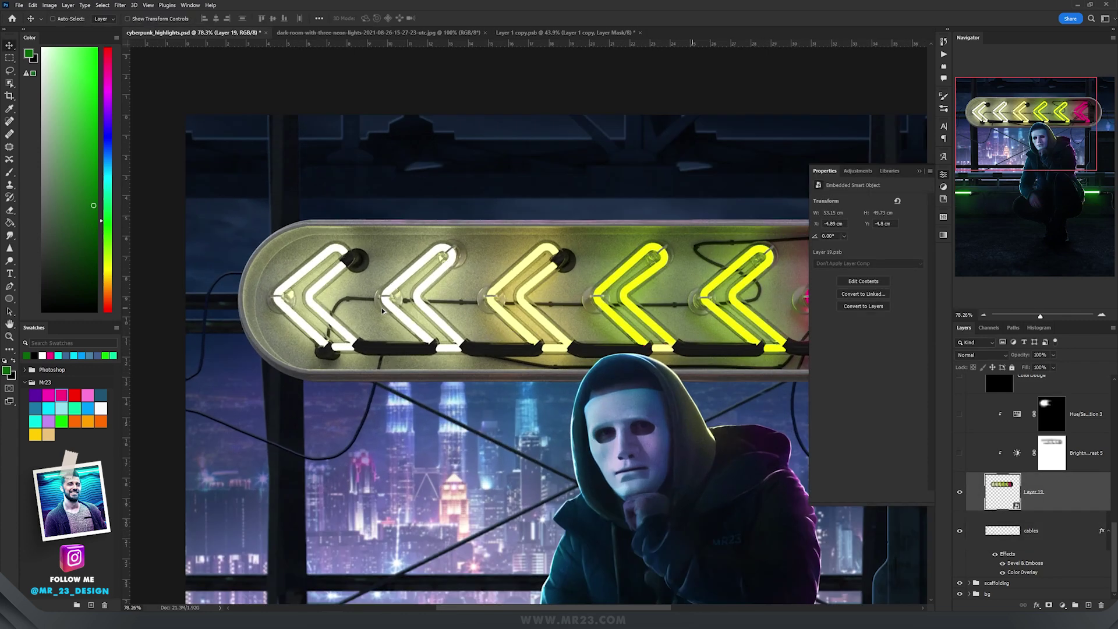
scroll(441, 294, down, 3)
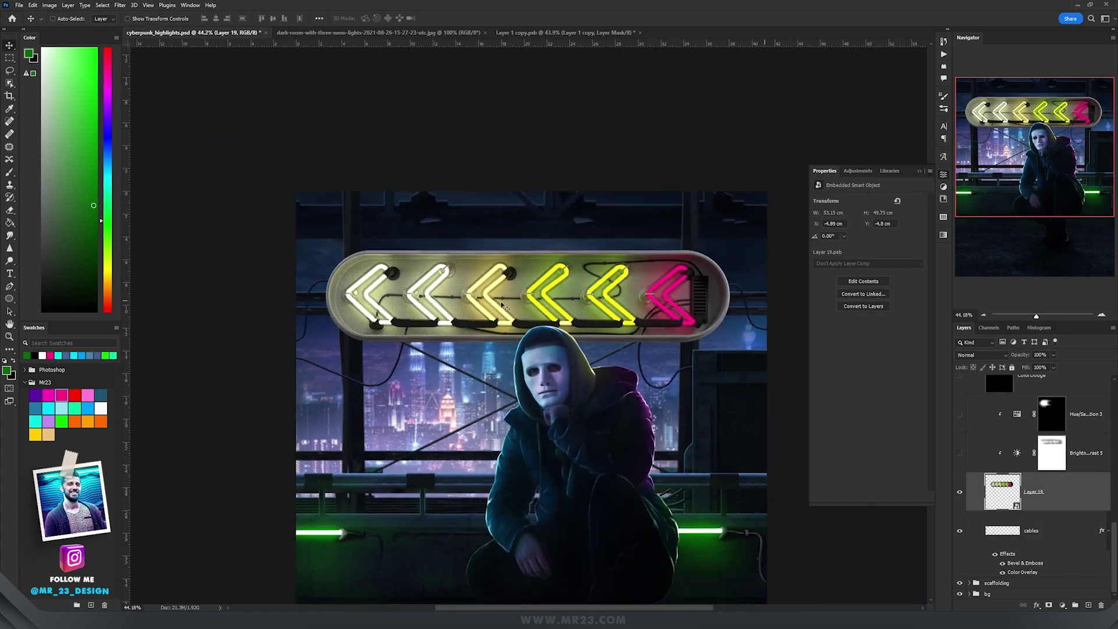
Show the clipped Hue/Saturation 3 and Brightness/Contrast 5 adjustments that recolour and darken the neon sign.
click(960, 414)
click(1016, 425)
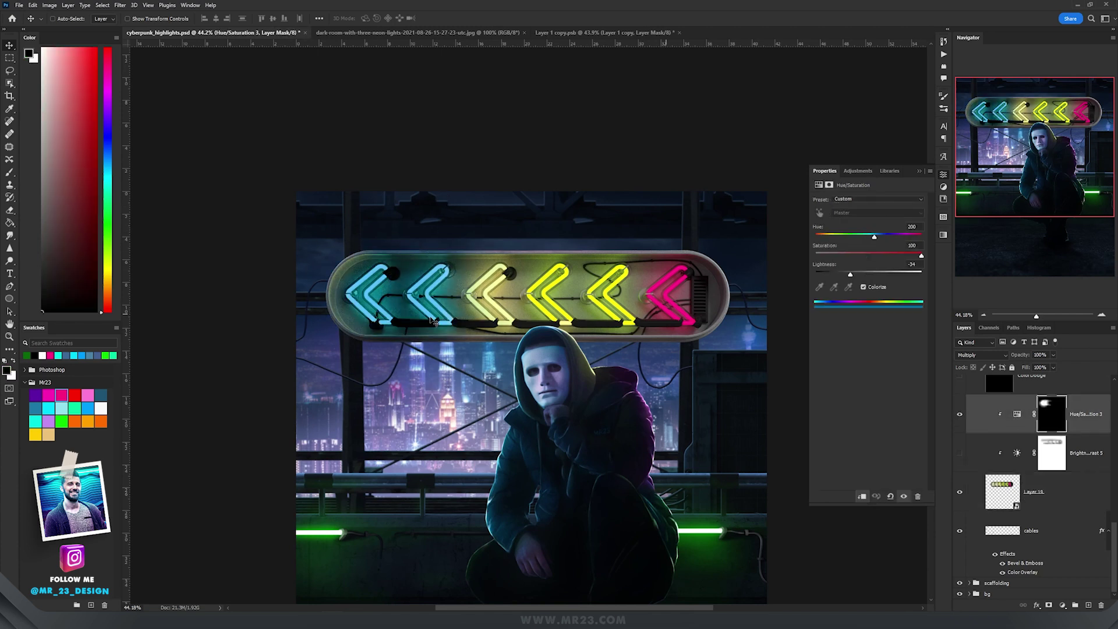
click(1102, 452)
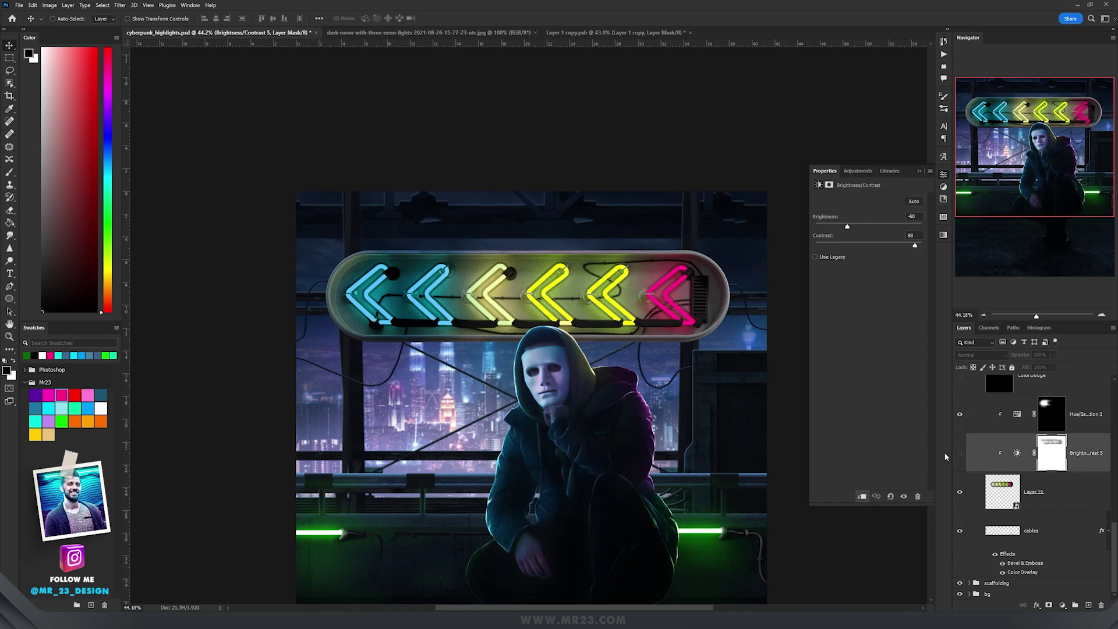
click(960, 452)
Show the Color Dodge layer in the neon group to intensify the glow of the arrow tubes.
scroll(1027, 449, up, 2)
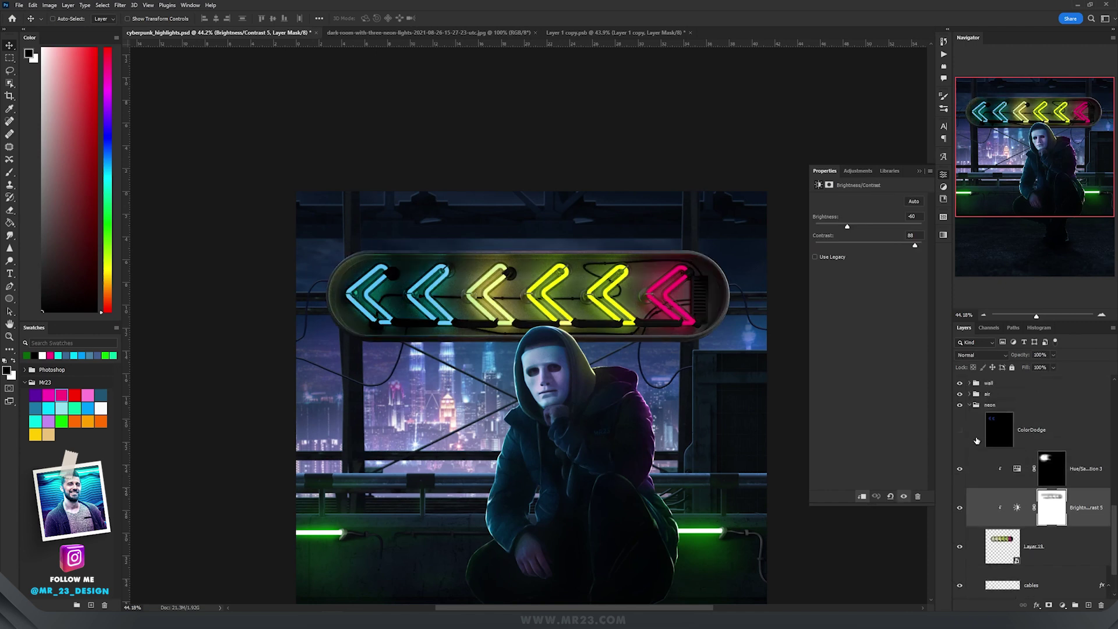
click(1034, 435)
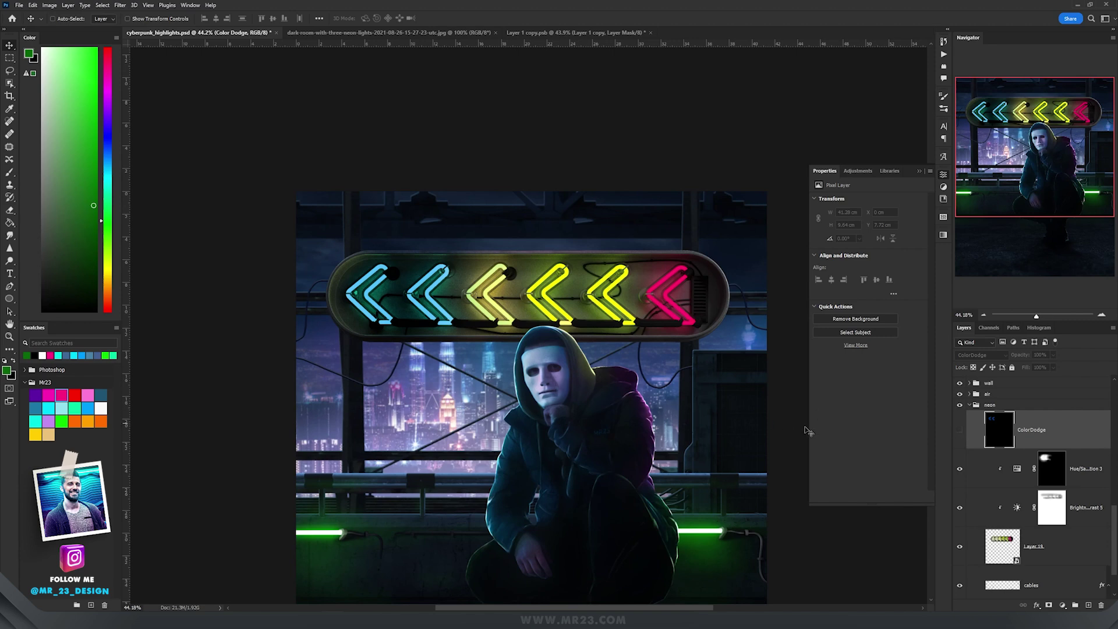
click(960, 430)
Show the glow layer behind the figure, between the shadow layer and Layer 13, and check it on the whole composition.
scroll(359, 284, up, 2)
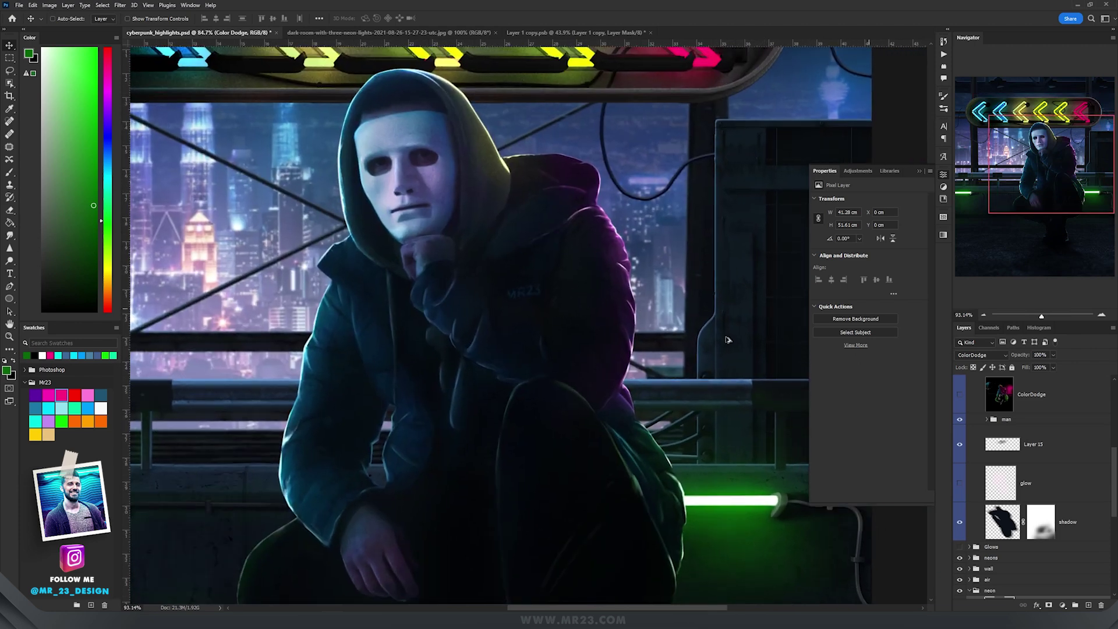
click(981, 488)
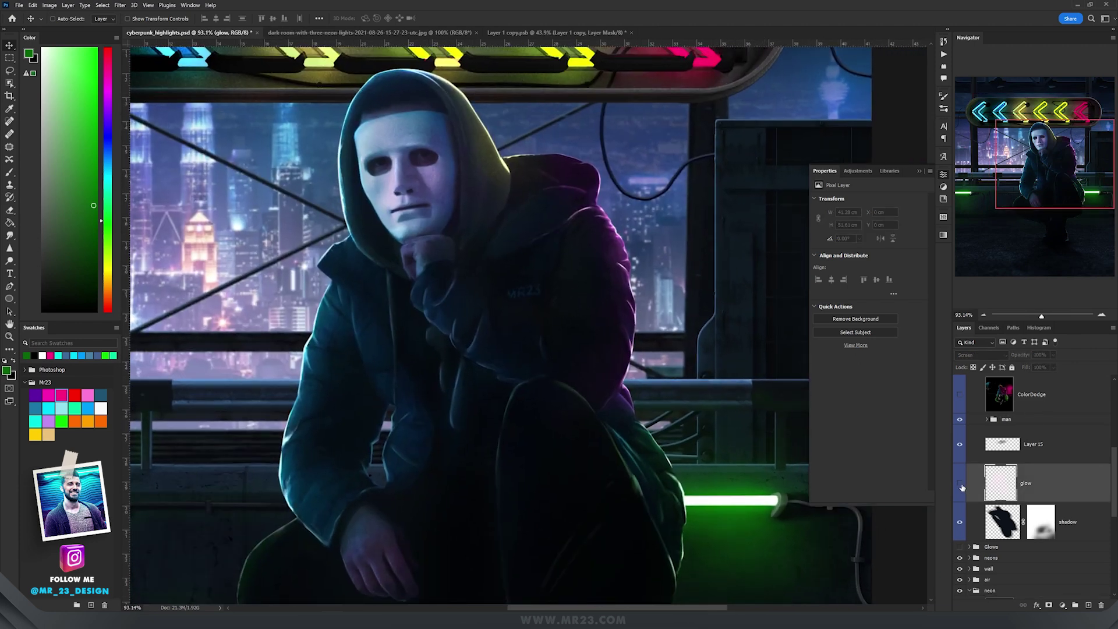
click(960, 483)
key(ctrl+0)
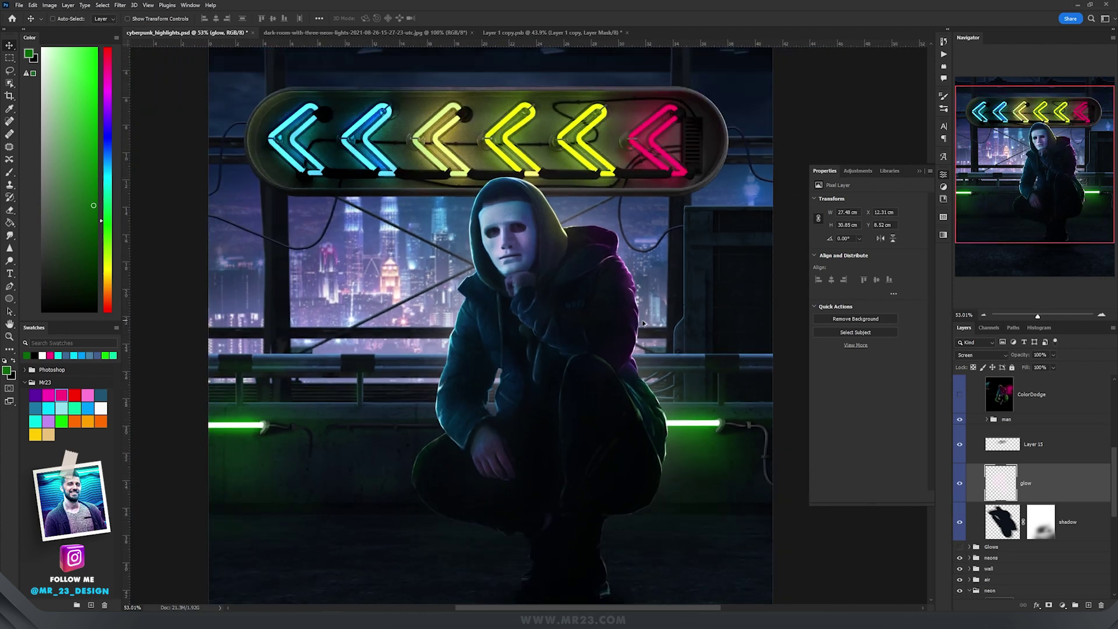
scroll(644, 323, down, 1)
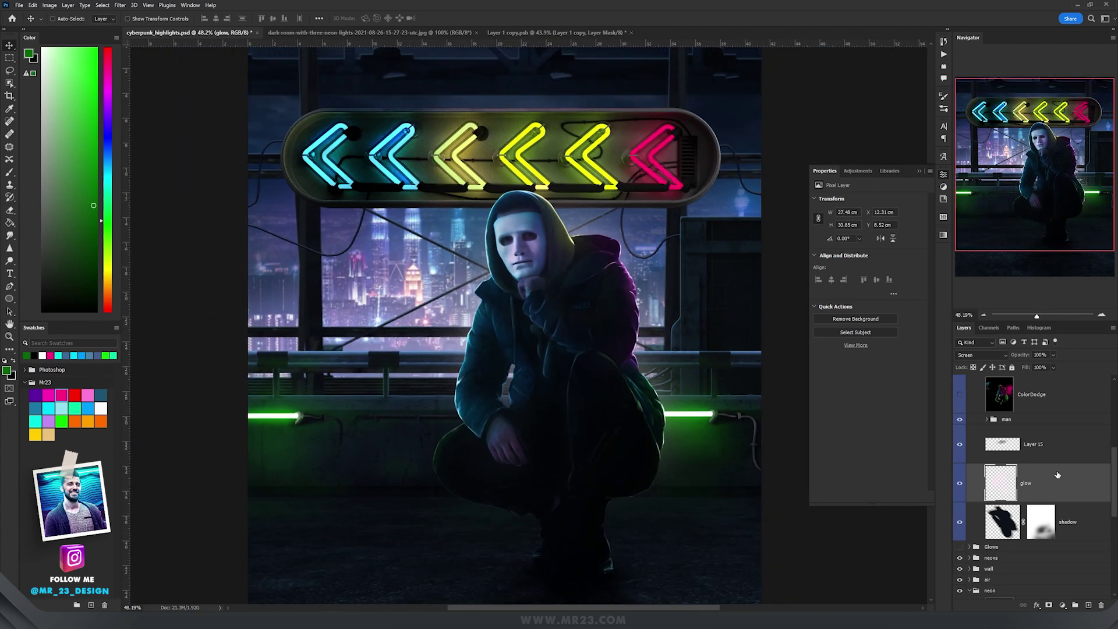
drag(685, 336, 742, 304)
Create Layer 54 above the inner man group in Color Dodge mode, filled with the neutral black colour.
ctrl+click(552, 327)
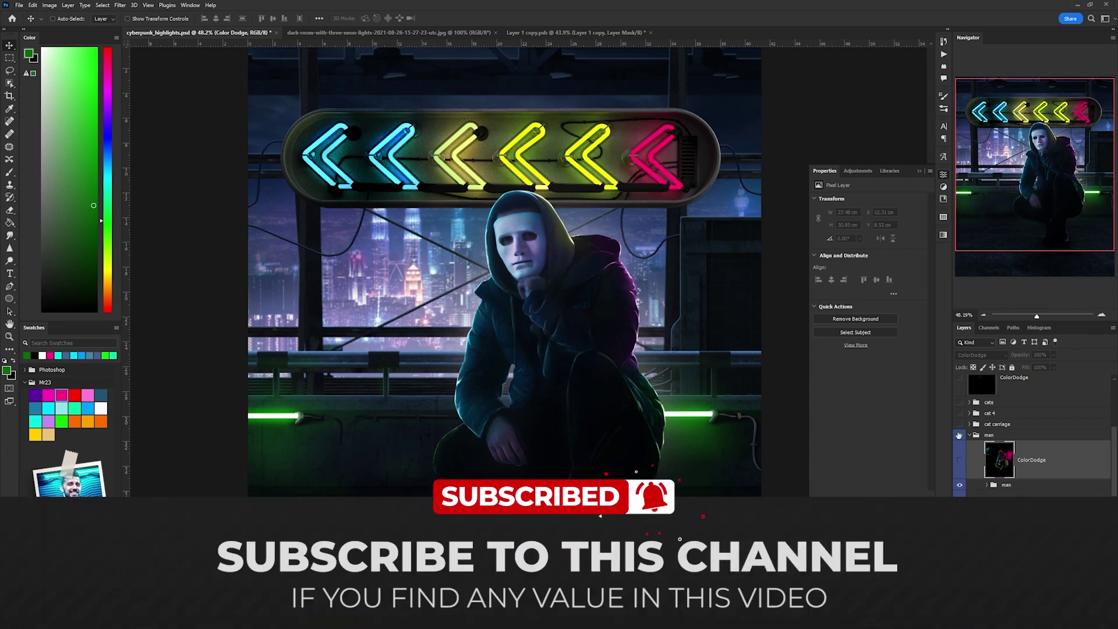
click(1031, 485)
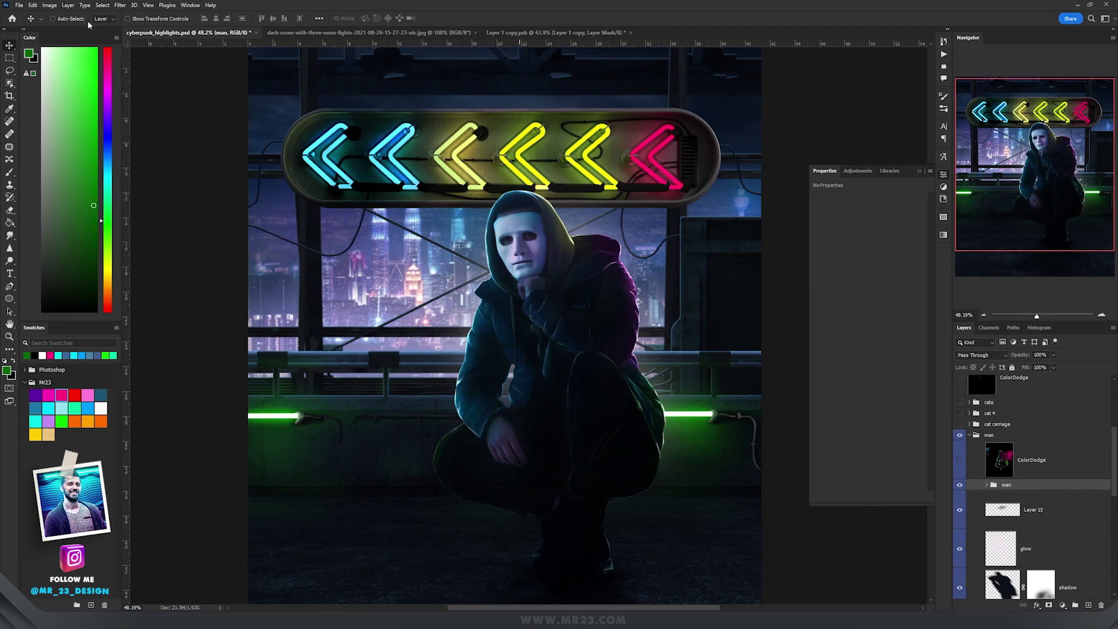
click(68, 5)
mouse_move(82, 12)
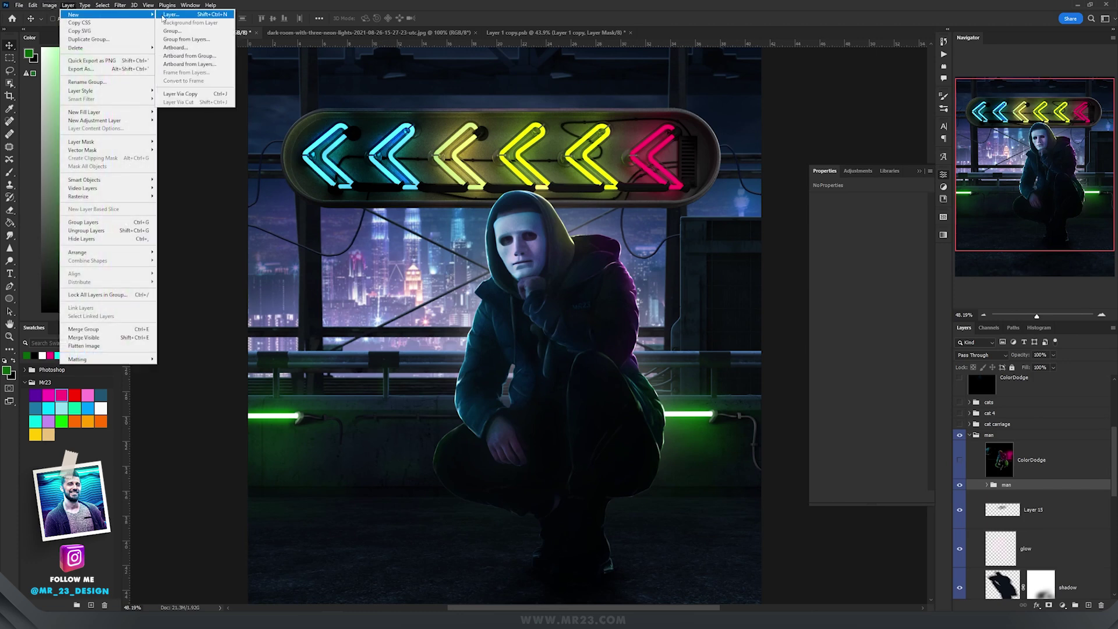
click(175, 13)
click(513, 224)
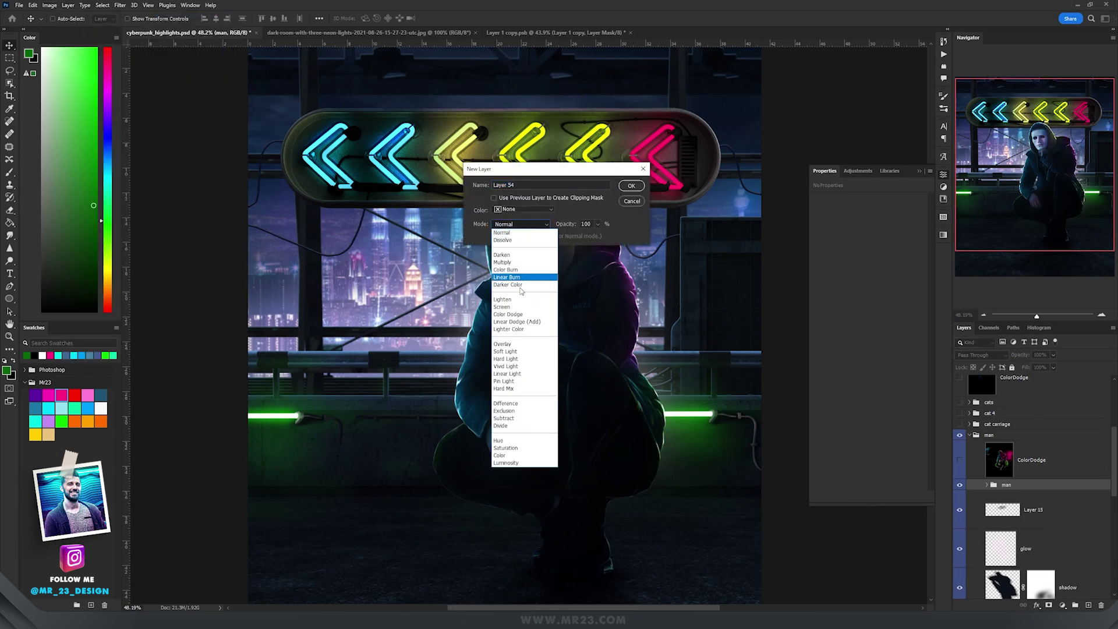
click(518, 317)
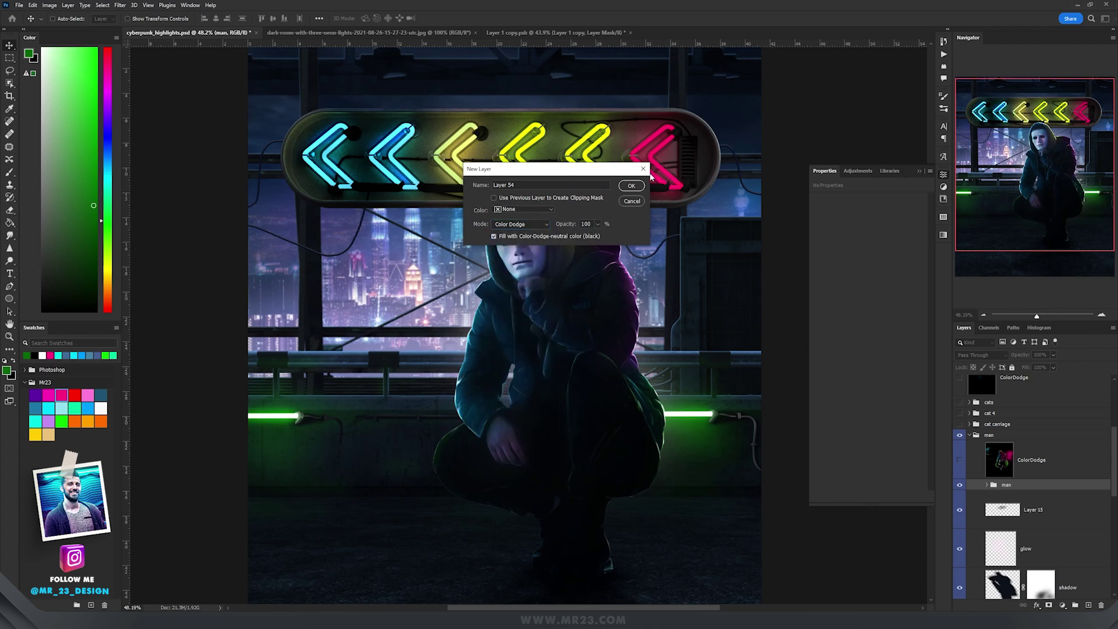
click(632, 185)
Paint a soft magenta glow with the Brush along the figure's shoulder and upper arm on Layer 54.
key(b)
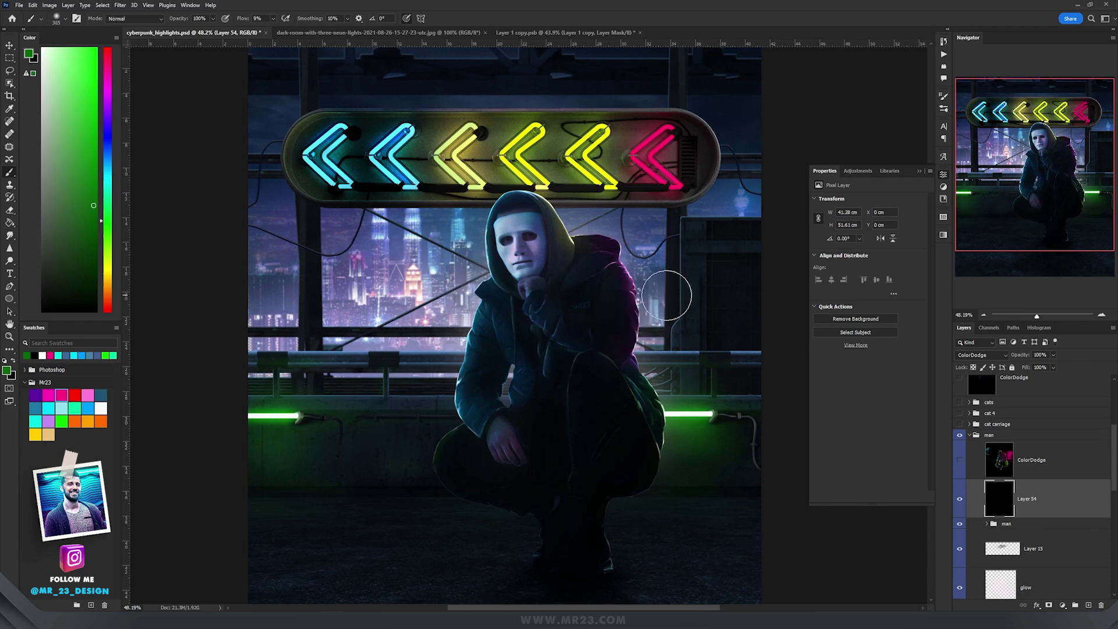
scroll(646, 298, up, 2)
scroll(639, 295, up, 3)
drag(602, 258, 571, 290)
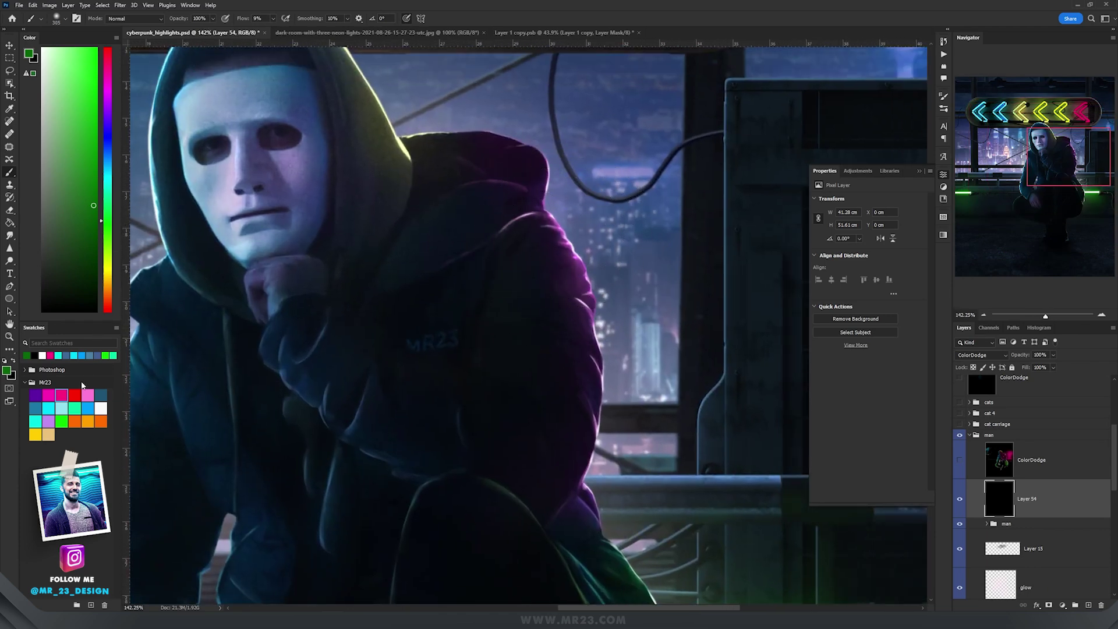
click(61, 395)
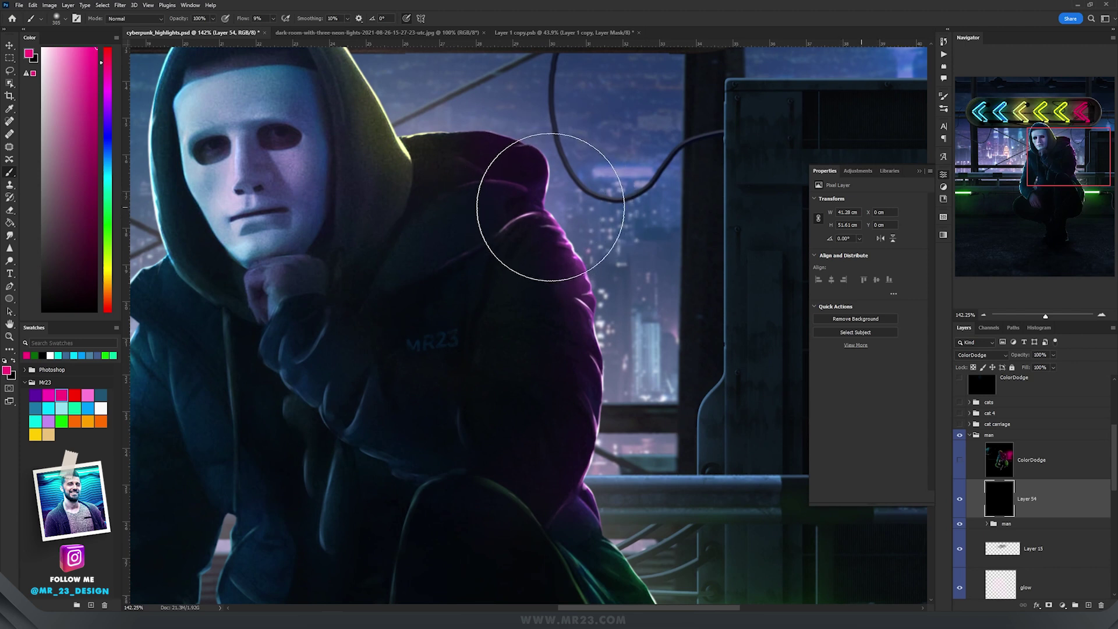
mouse_move(562, 217)
mouse_down()
mouse_move(540, 218)
mouse_move(590, 307)
mouse_up()
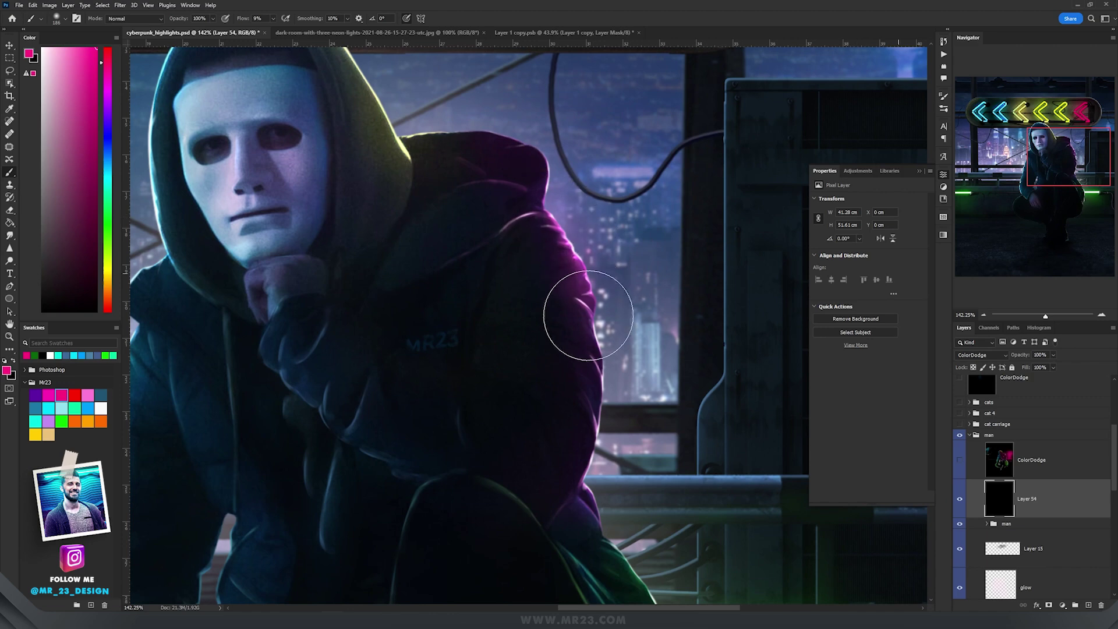
scroll(591, 216, down, 3)
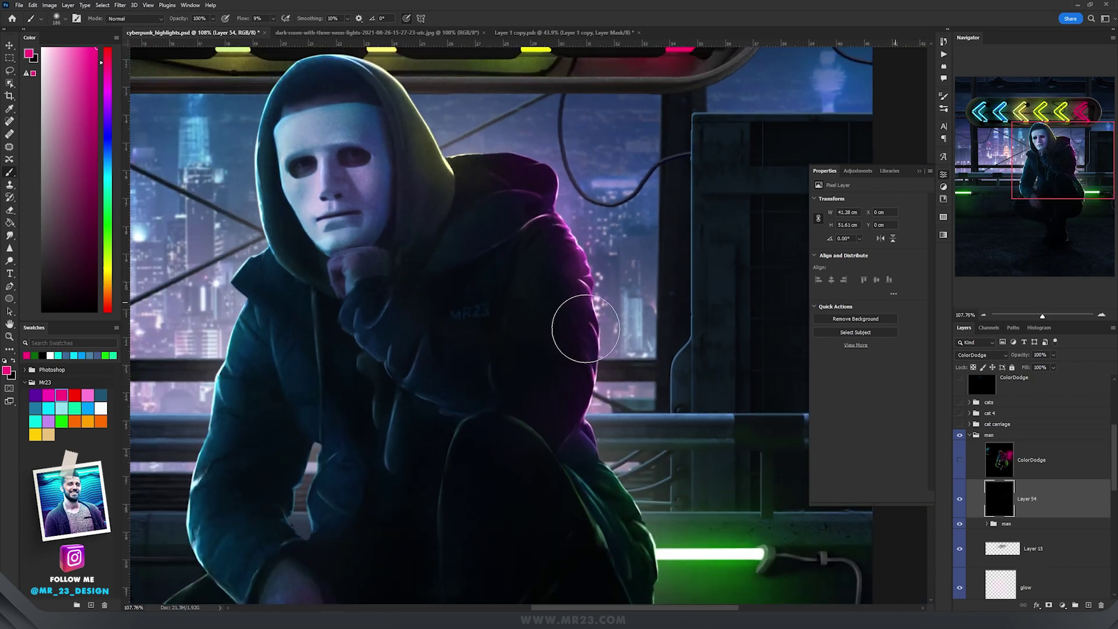
drag(503, 222, 409, 94)
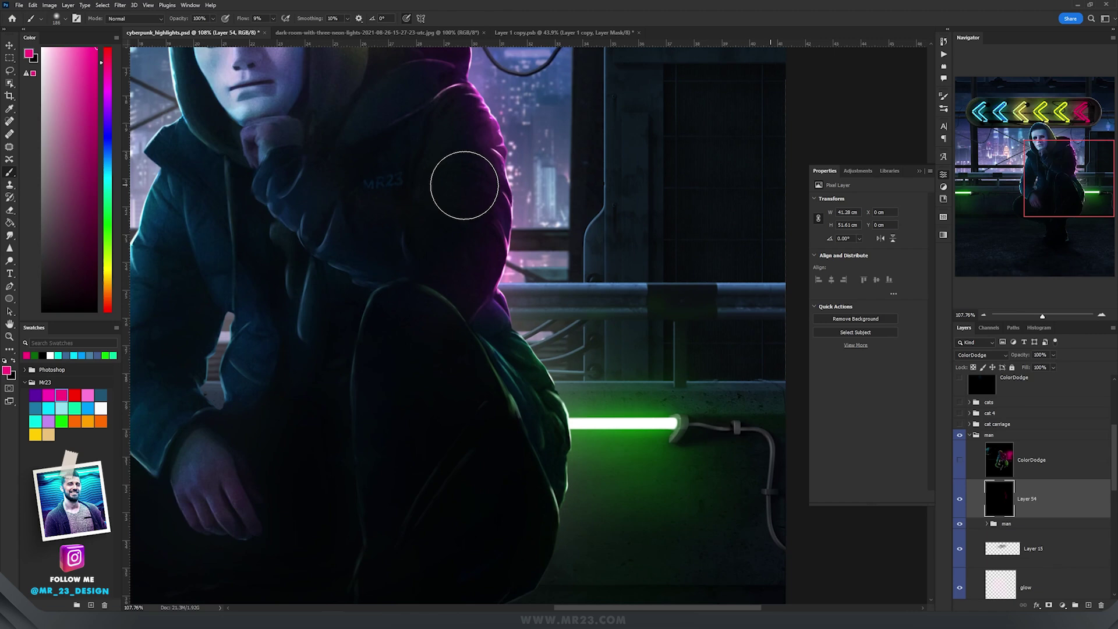
Paint a green glow sampled from the neon tube on the figure's lower back edge and a cyan glow along the opposite sleeve.
alt+click(630, 434)
mouse_move(505, 327)
mouse_down()
mouse_move(567, 461)
mouse_move(556, 486)
mouse_move(505, 318)
mouse_up()
drag(93, 221, 334, 322)
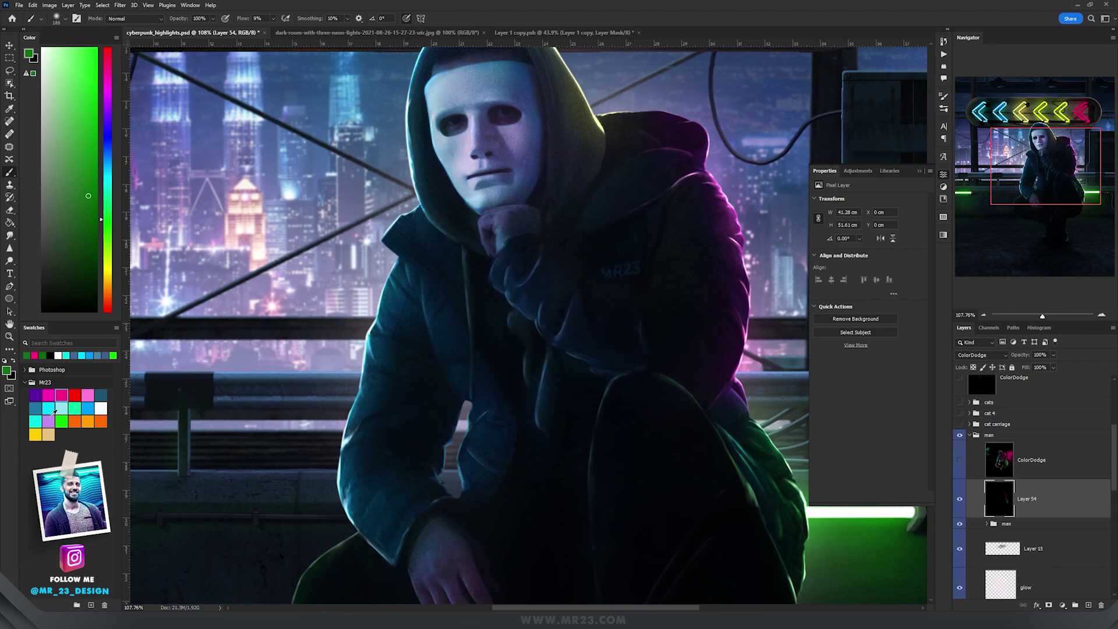
click(54, 406)
mouse_move(374, 262)
mouse_down()
mouse_move(361, 525)
mouse_move(395, 355)
mouse_up()
key(ctrl+0)
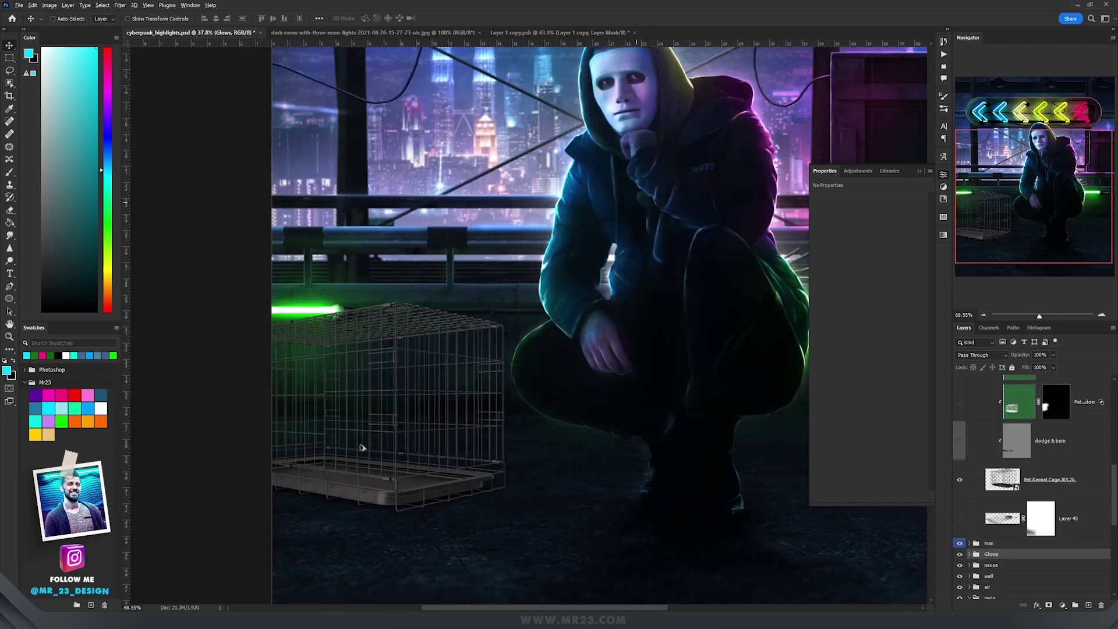
Inspect the Pet Kennel Cage layer and show Layer 43, the Multiply shadow beneath the cage.
scroll(362, 448, up, 4)
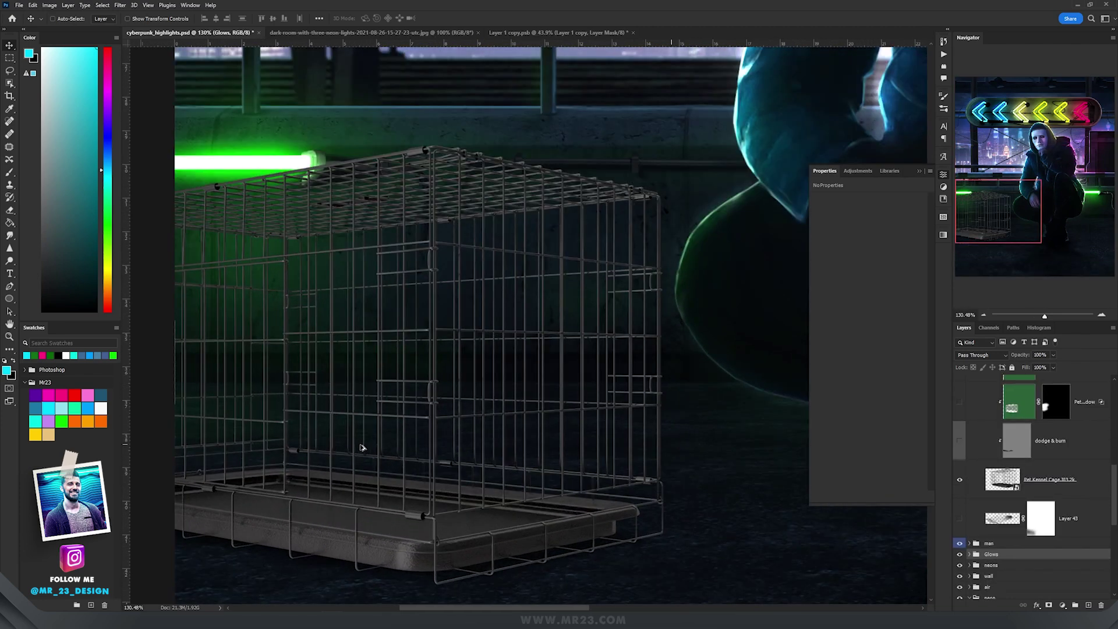
click(1001, 480)
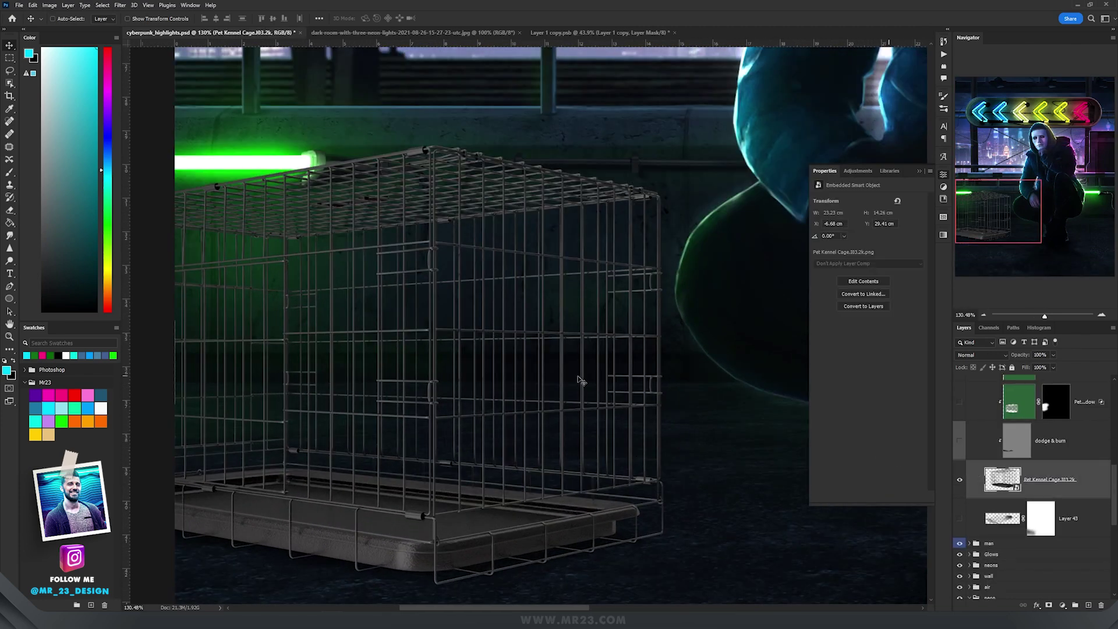
scroll(581, 380, down, 4)
scroll(964, 572, up, 2)
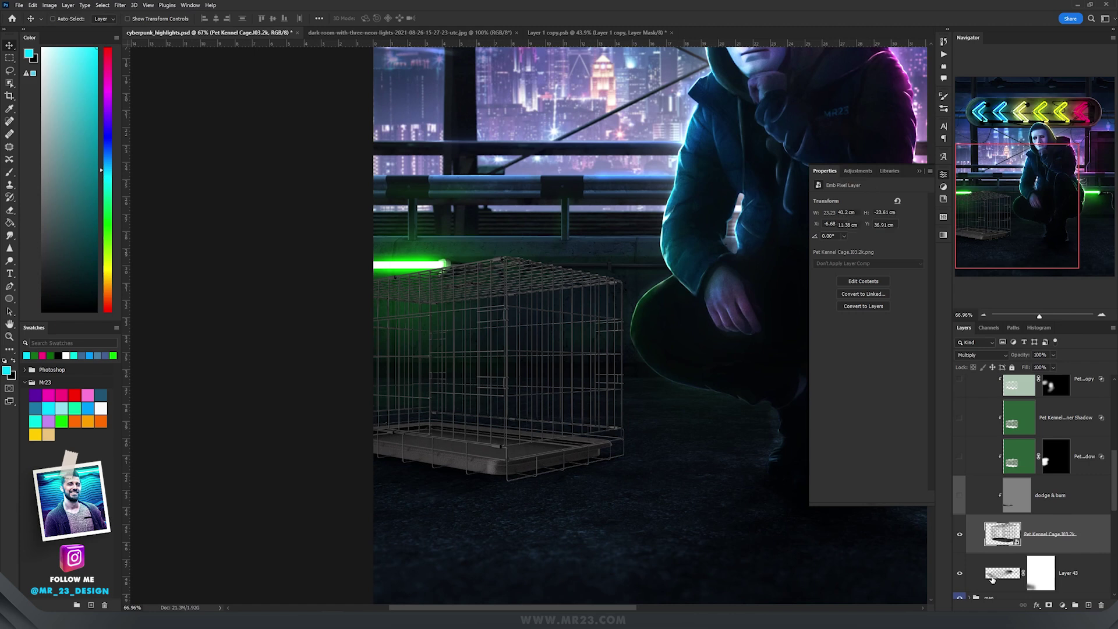
click(992, 580)
scroll(504, 475, up, 3)
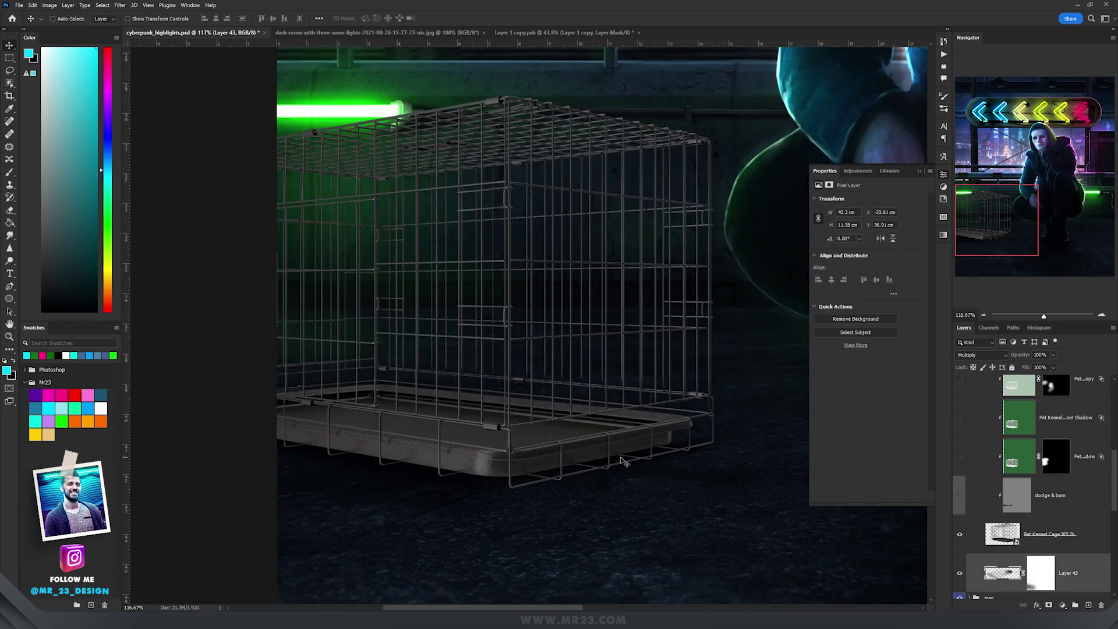
scroll(703, 457, down, 2)
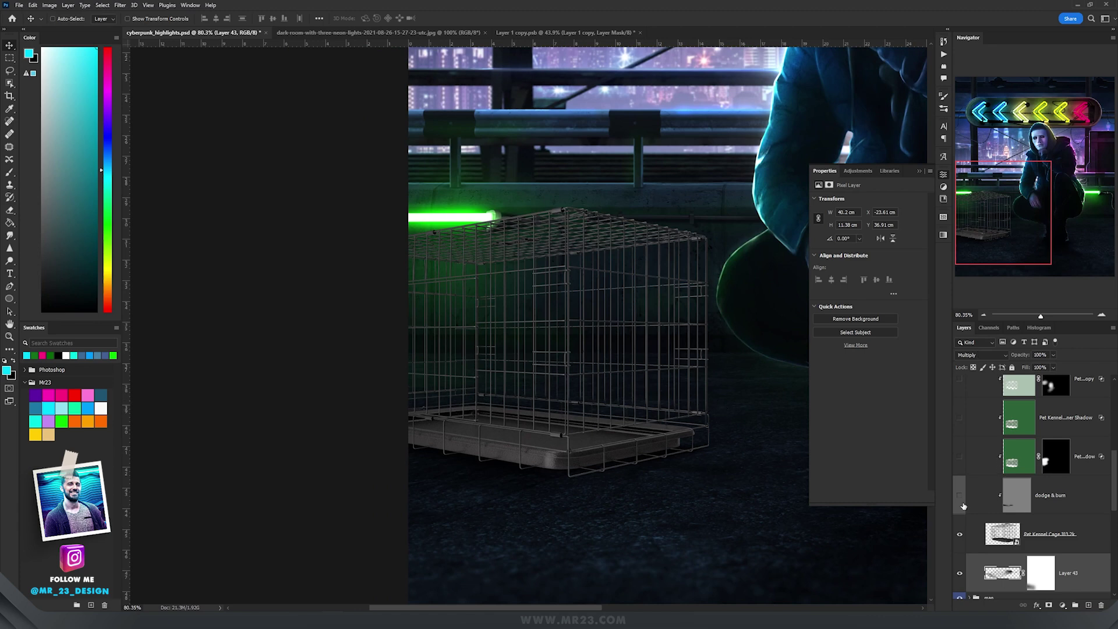
Show the cage's clipped dodge & burn layer and the masked green inner shadow layer above it, comparing the light on and off.
click(962, 500)
click(1019, 508)
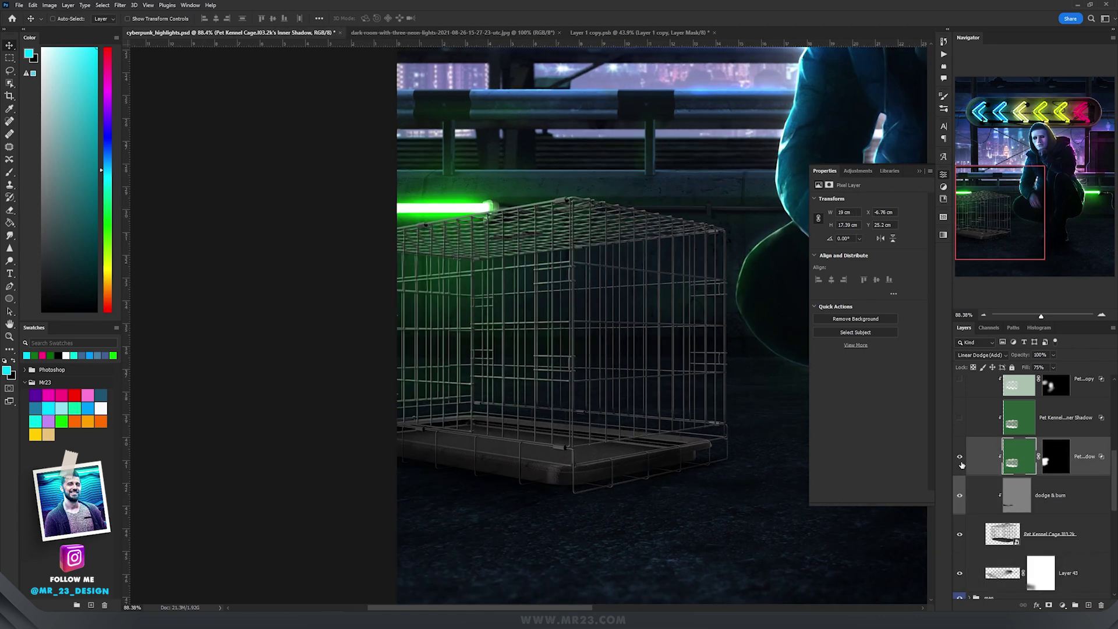
click(961, 458)
click(961, 459)
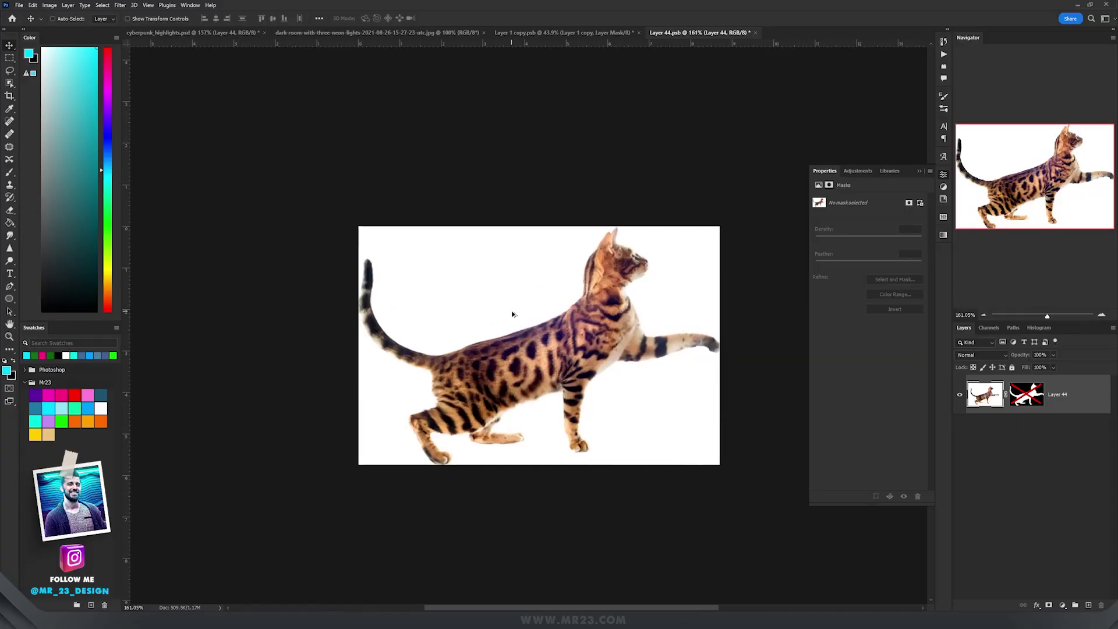
Turn on the Puppet Warp smart filter of the cat on Layer 44 and bend its outstretched front paw upward.
scroll(512, 312, up, 3)
scroll(512, 313, down, 3)
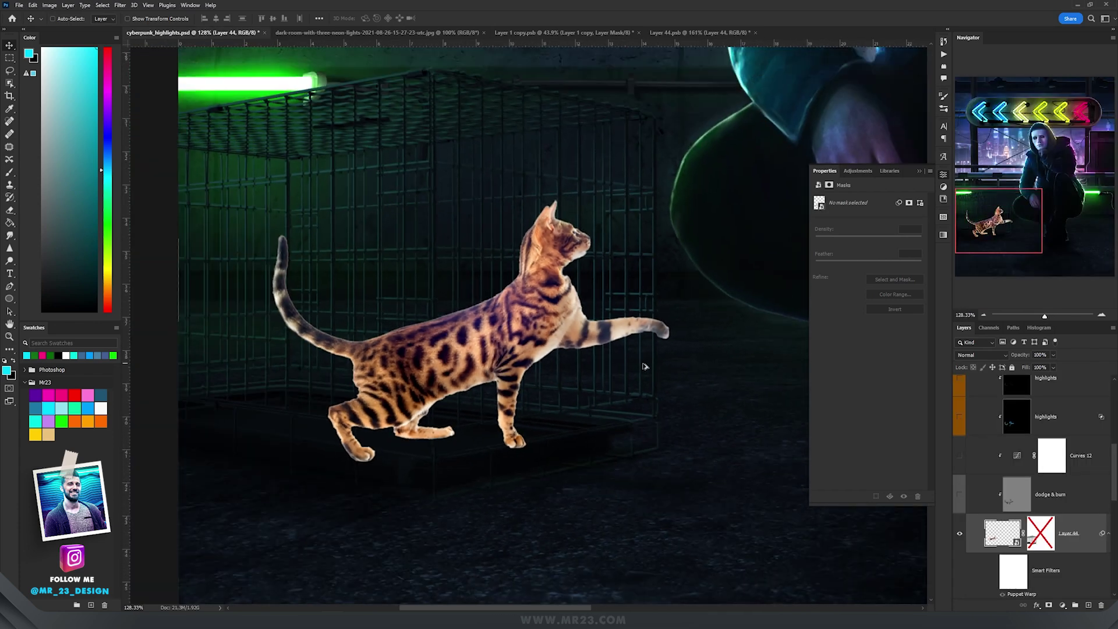
scroll(689, 348, up, 5)
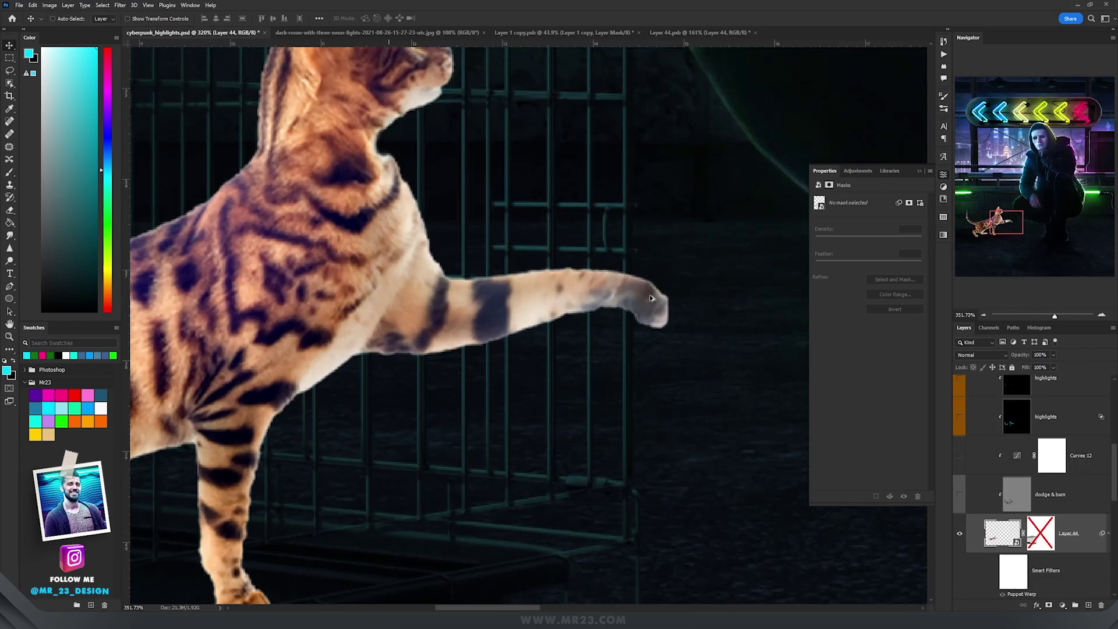
scroll(650, 297, down, 3)
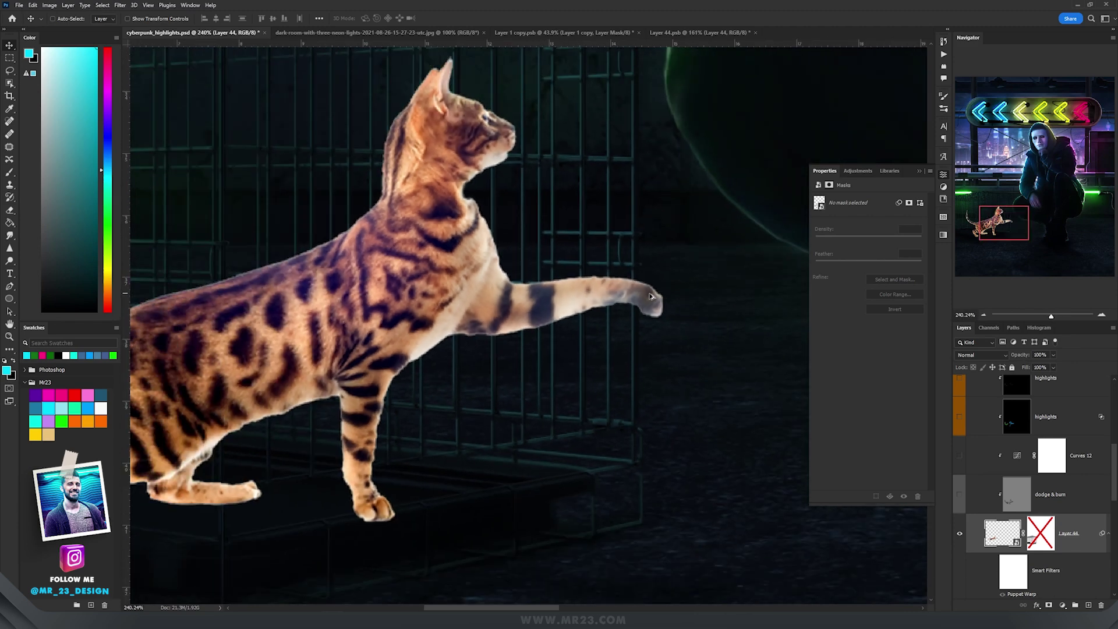
double_click(1021, 594)
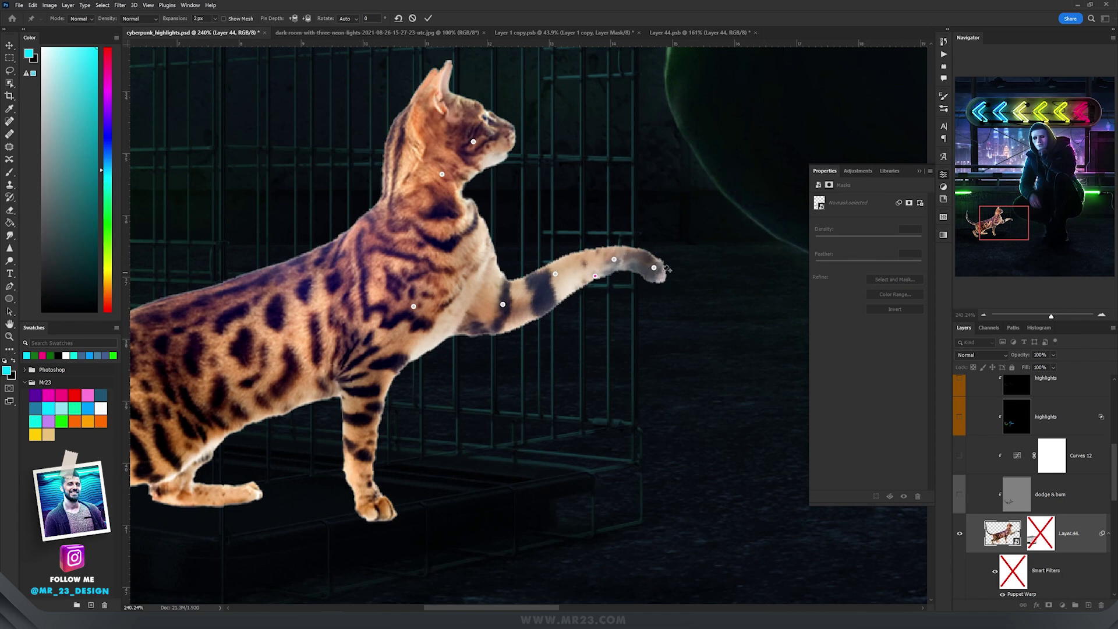
drag(655, 269, 632, 249)
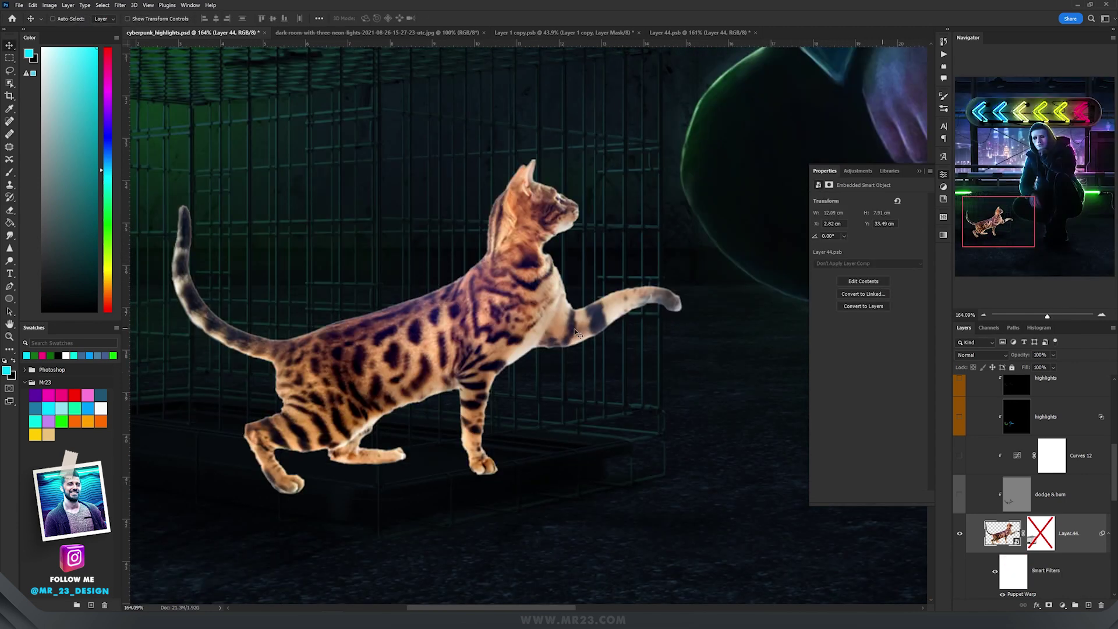
drag(424, 297, 529, 307)
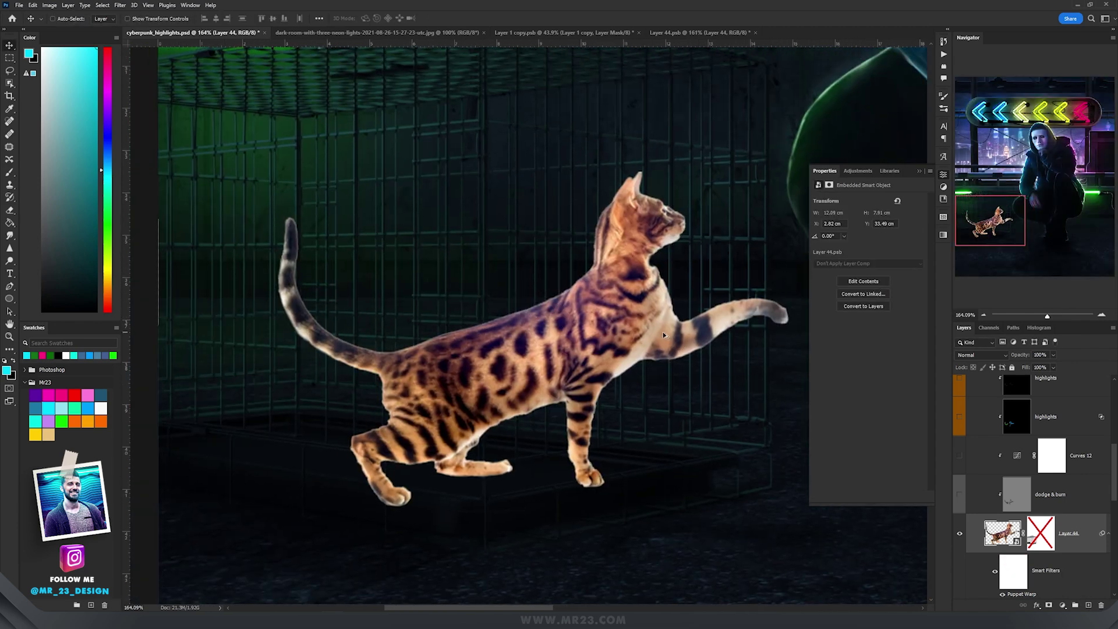
Enable Layer 44's mask so the cage bars pass in front of the cat, and check the result around the tail.
scroll(664, 335, up, 1)
click(1043, 532)
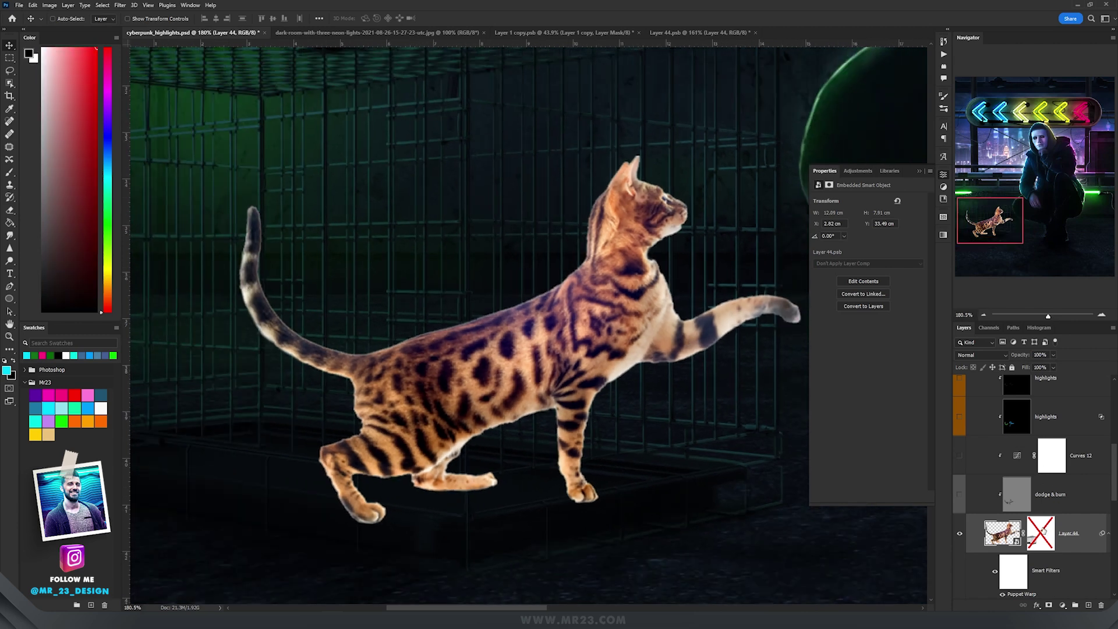
shift+click(1045, 531)
scroll(295, 327, up, 6)
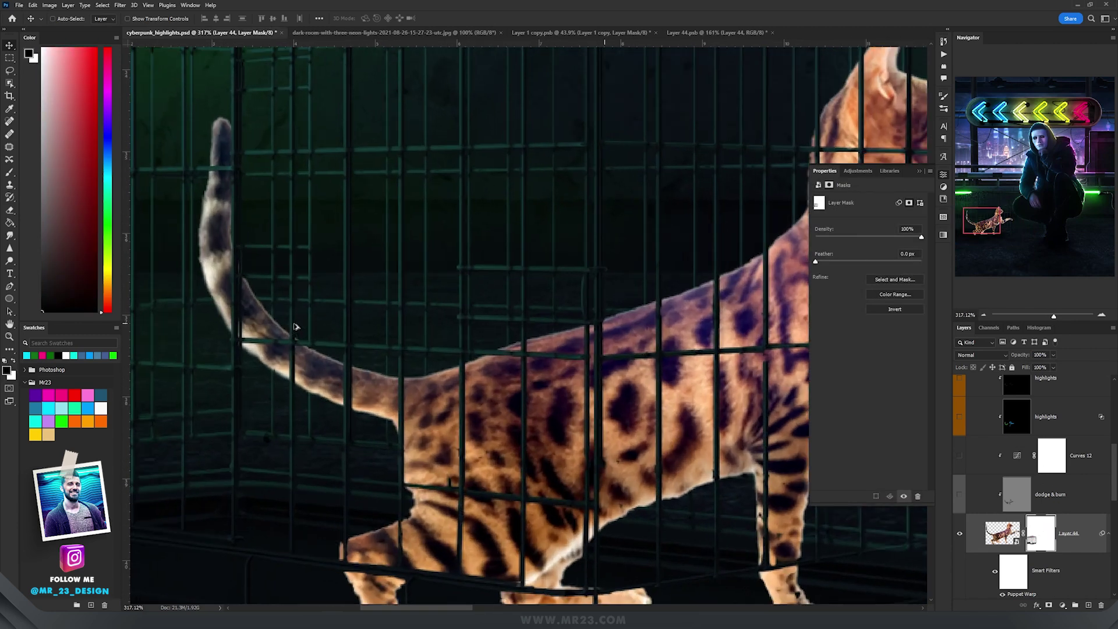
scroll(296, 327, down, 6)
scroll(595, 321, down, 5)
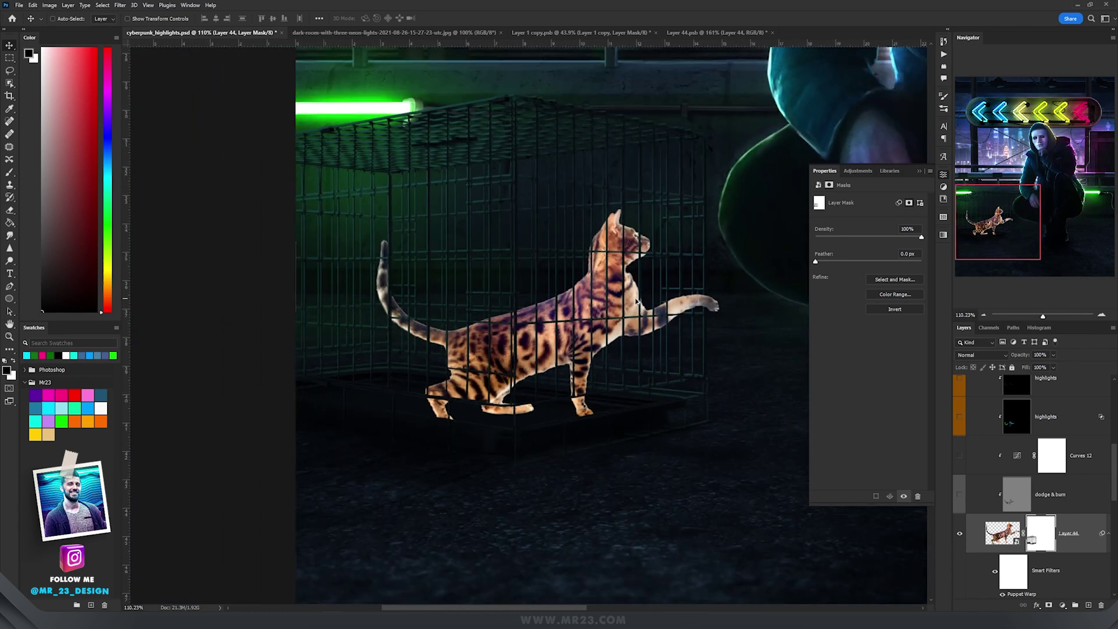
scroll(641, 302, up, 3)
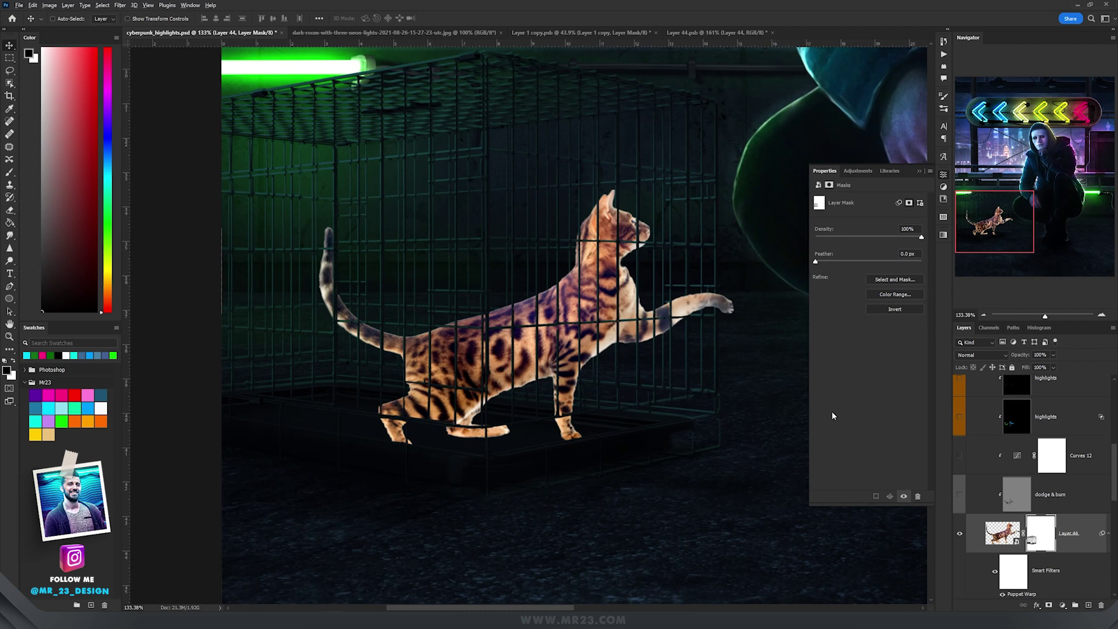
Show the clipped dodge & burn layer and the Curves 12 adjustment above the caged cat.
click(961, 496)
click(1026, 494)
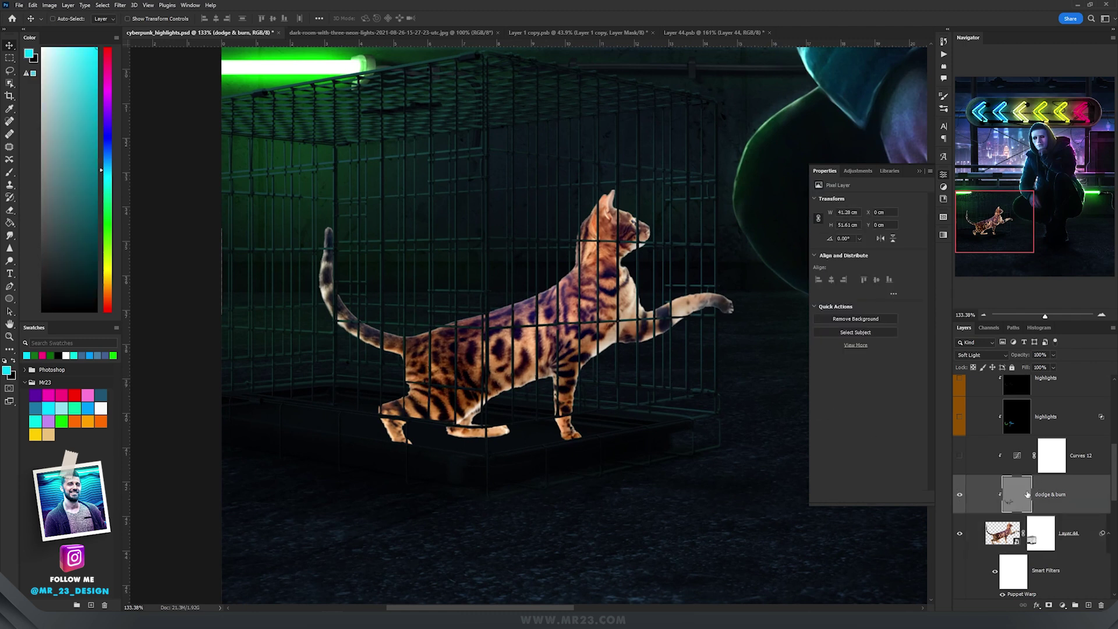
click(959, 457)
click(1017, 458)
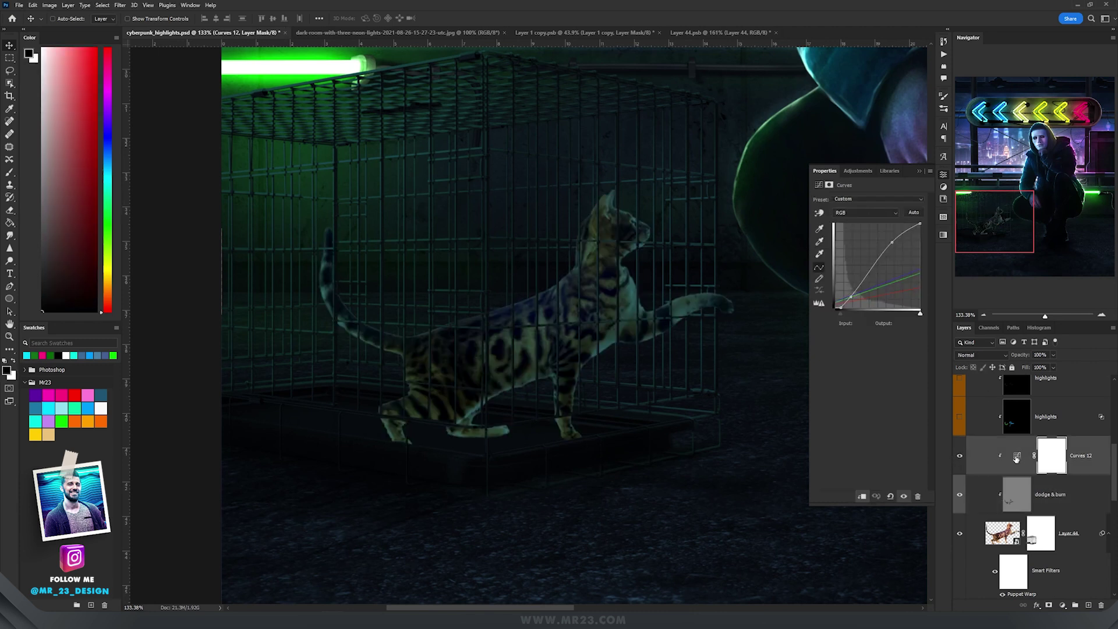
Show the caged cat's two clipped highlights layers and the ColorDodge layer above them.
scroll(1016, 439, up, 2)
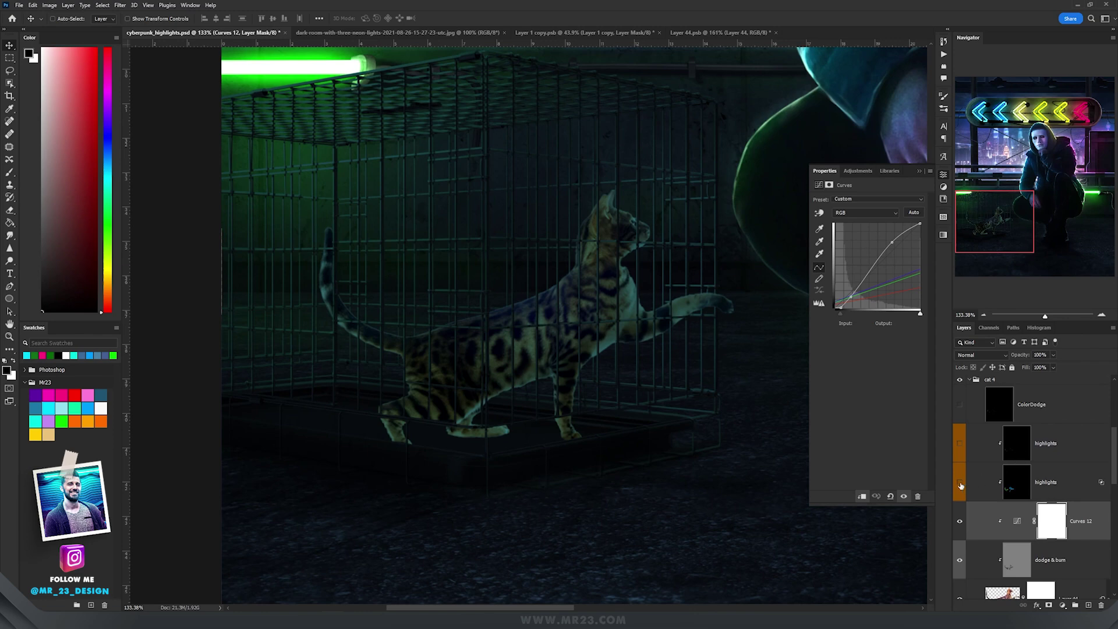
click(960, 483)
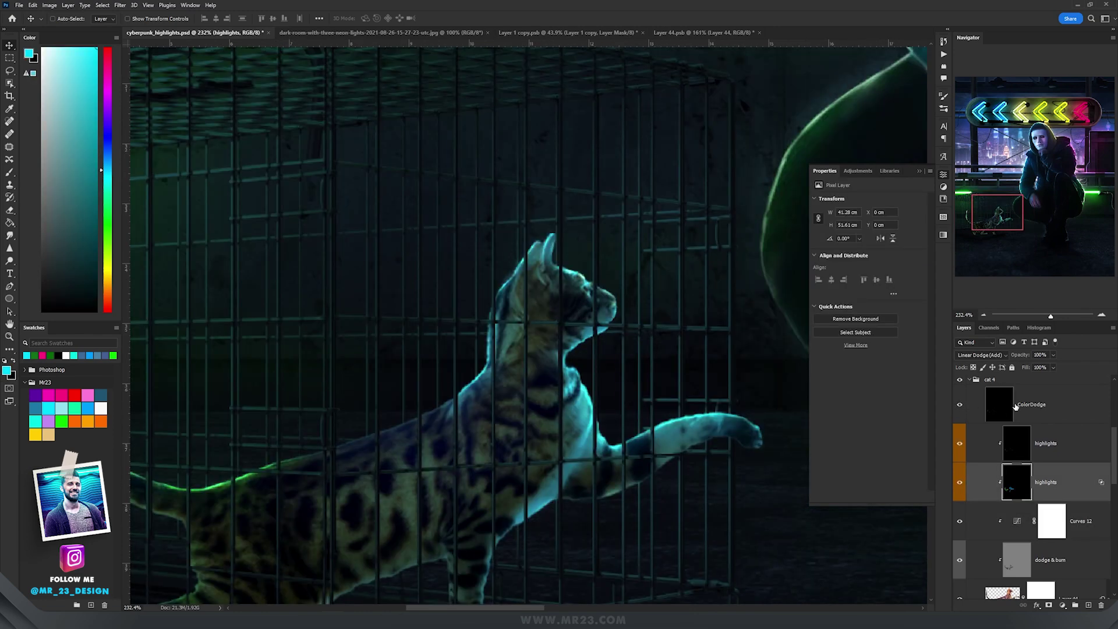
click(1015, 407)
click(960, 404)
click(961, 405)
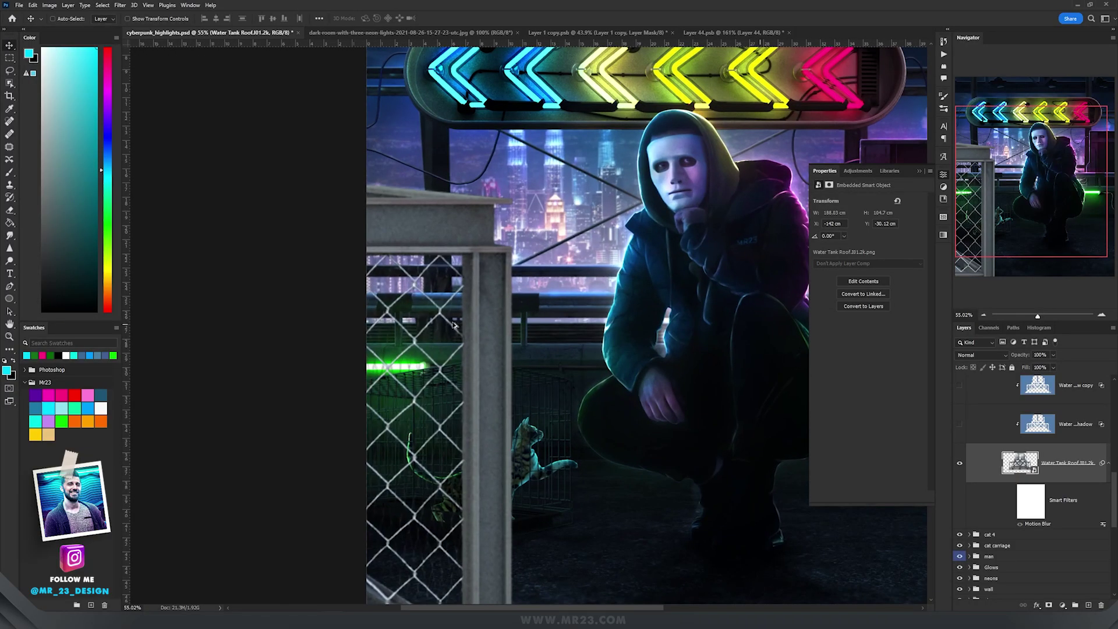
Inspect the Water Tank Roof fence in the composite and its full source image, returning to the composite.
scroll(455, 325, down, 3)
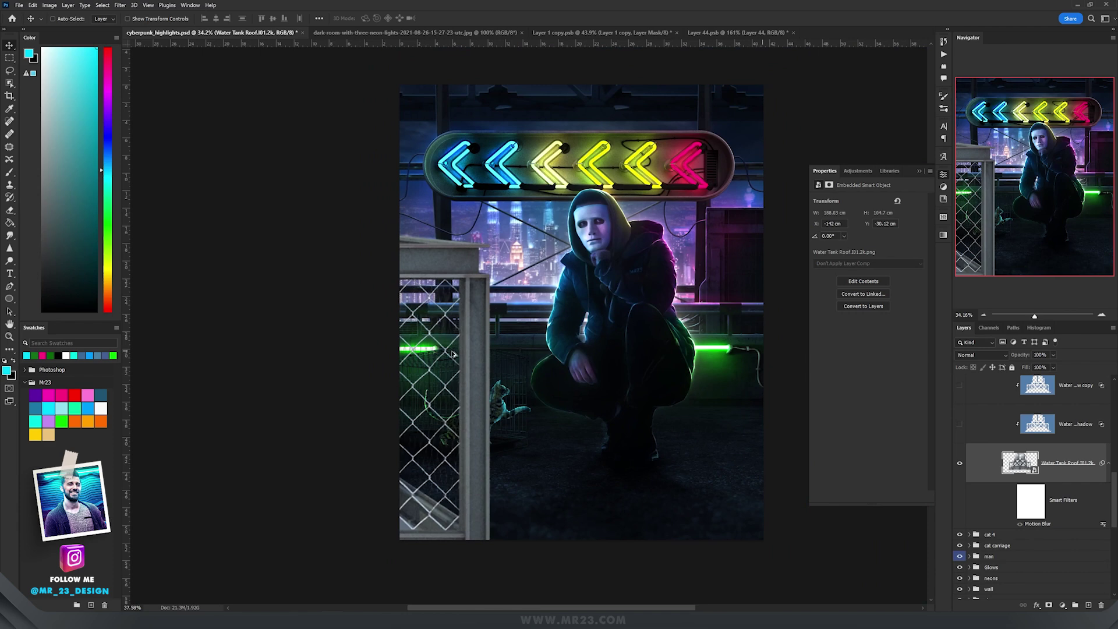
scroll(453, 354, up, 1)
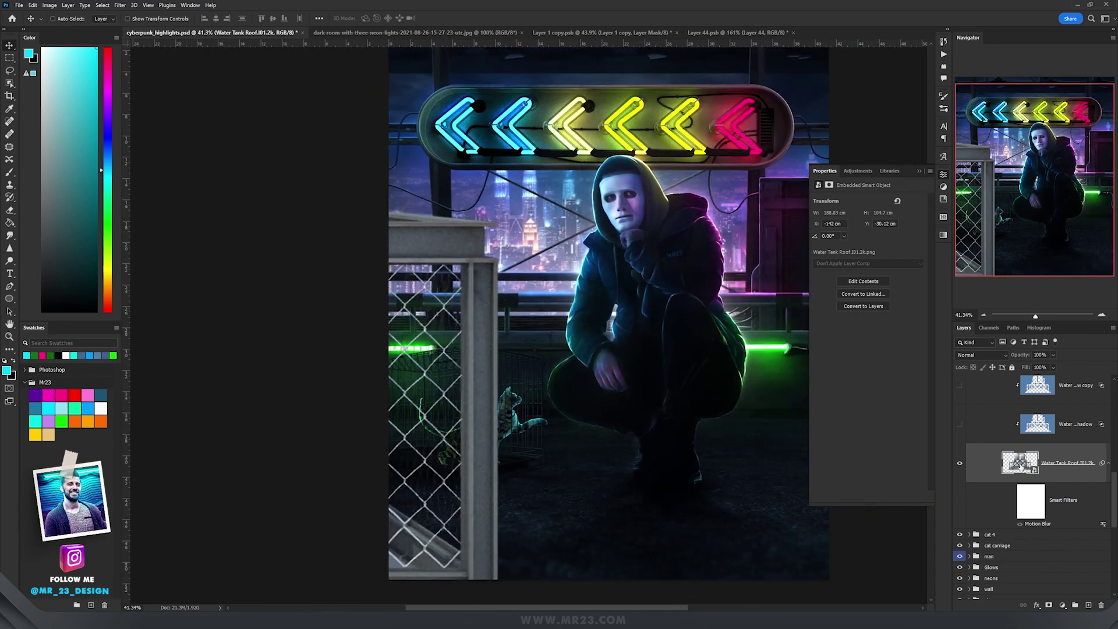
double_click(1021, 465)
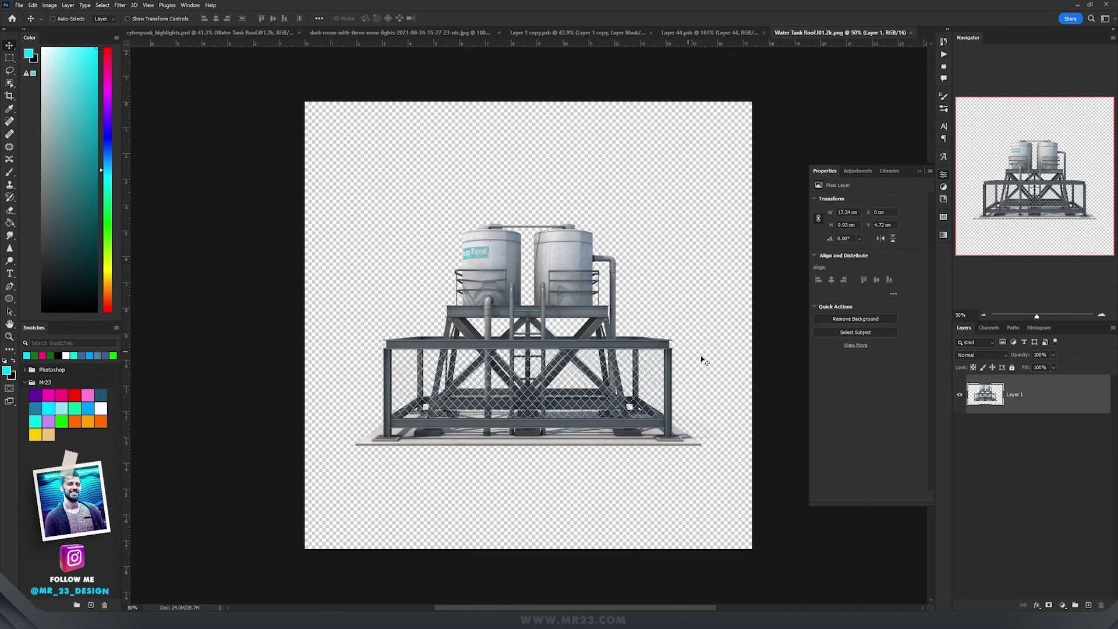
key(ctrl+w)
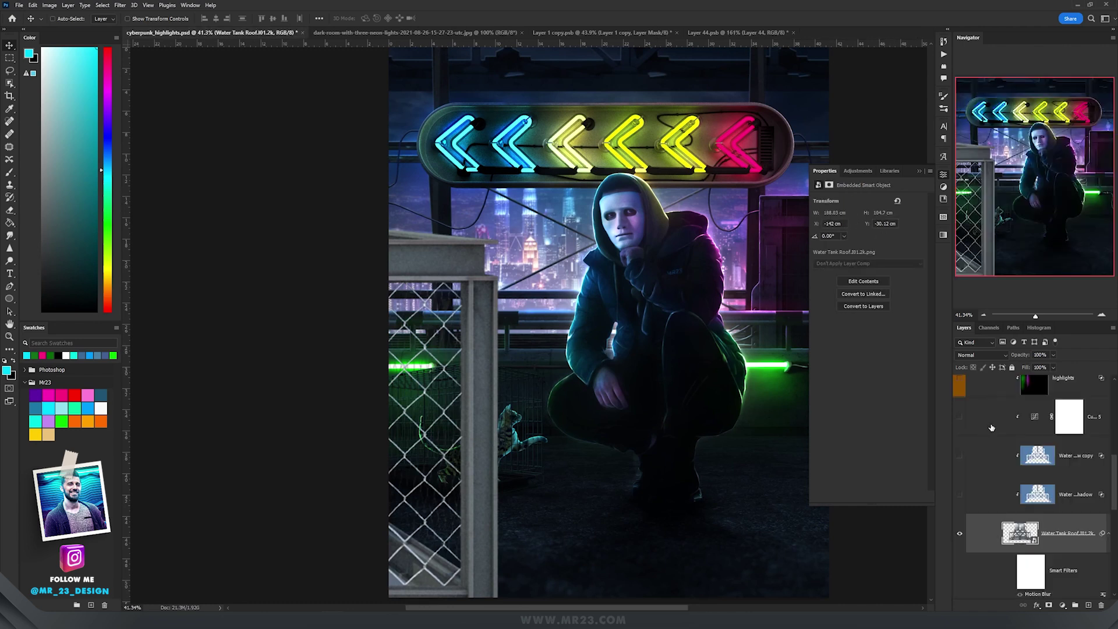
Turn on the Motion Blur smart filter of the Water Tank Roof layer to soften the foreground fence.
drag(468, 380, 506, 303)
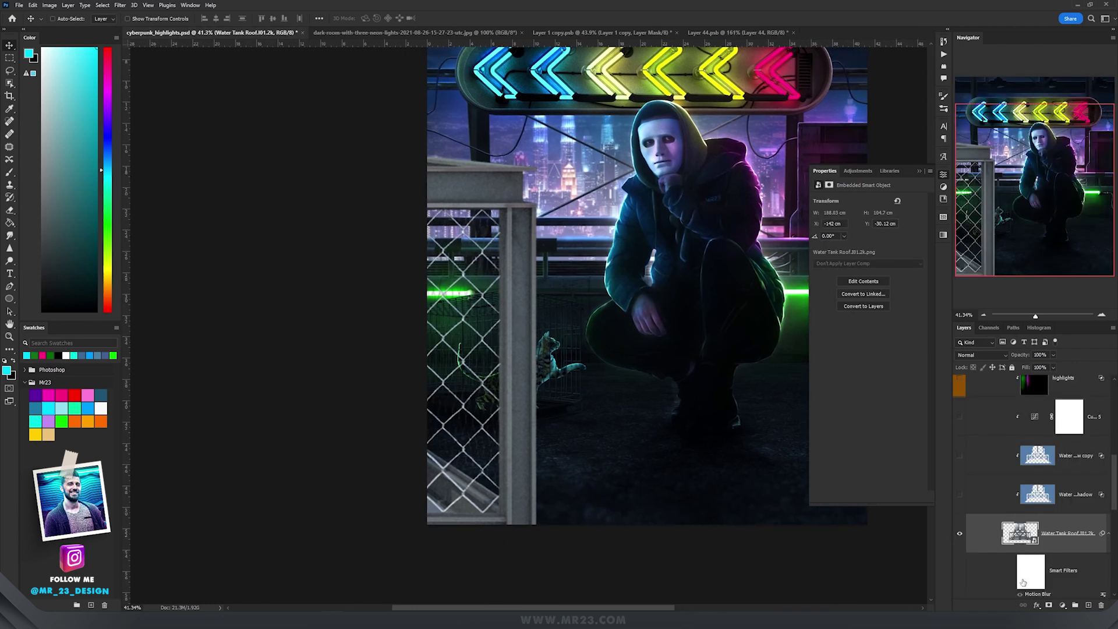
click(1012, 572)
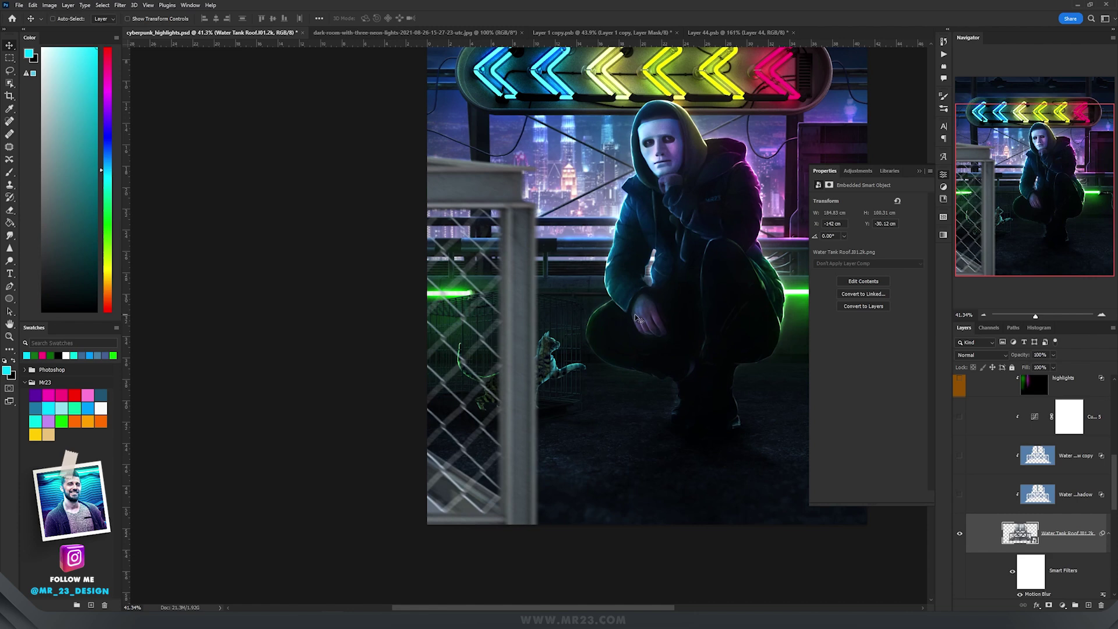
drag(598, 269, 601, 375)
drag(664, 418, 622, 331)
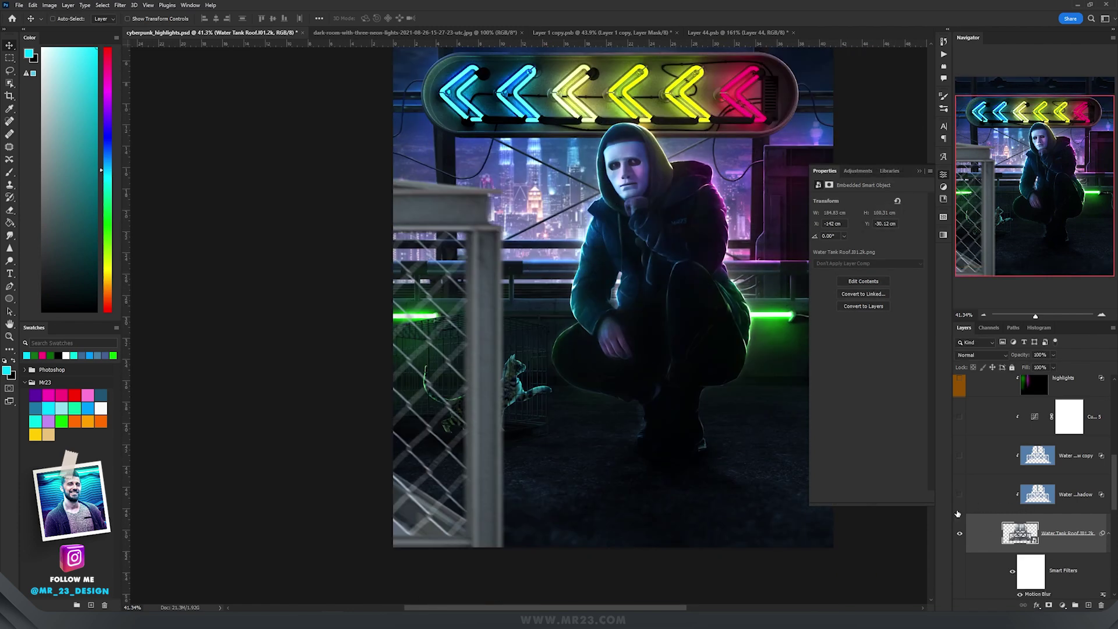
Show the two clipped Water Tank layers, the shadow and its copy, directly above the foreground fence.
click(960, 494)
drag(459, 350, 579, 367)
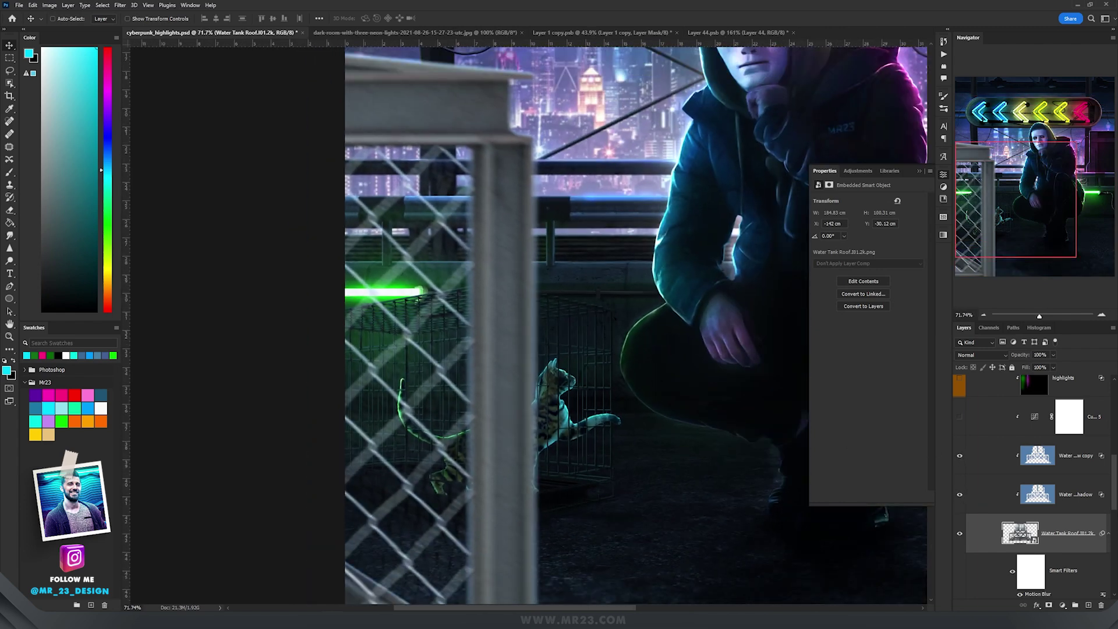
scroll(976, 477, up, 1)
Show the clipped Curves adjustment that darkens the foreground fence and examine it in the whole composition.
click(960, 461)
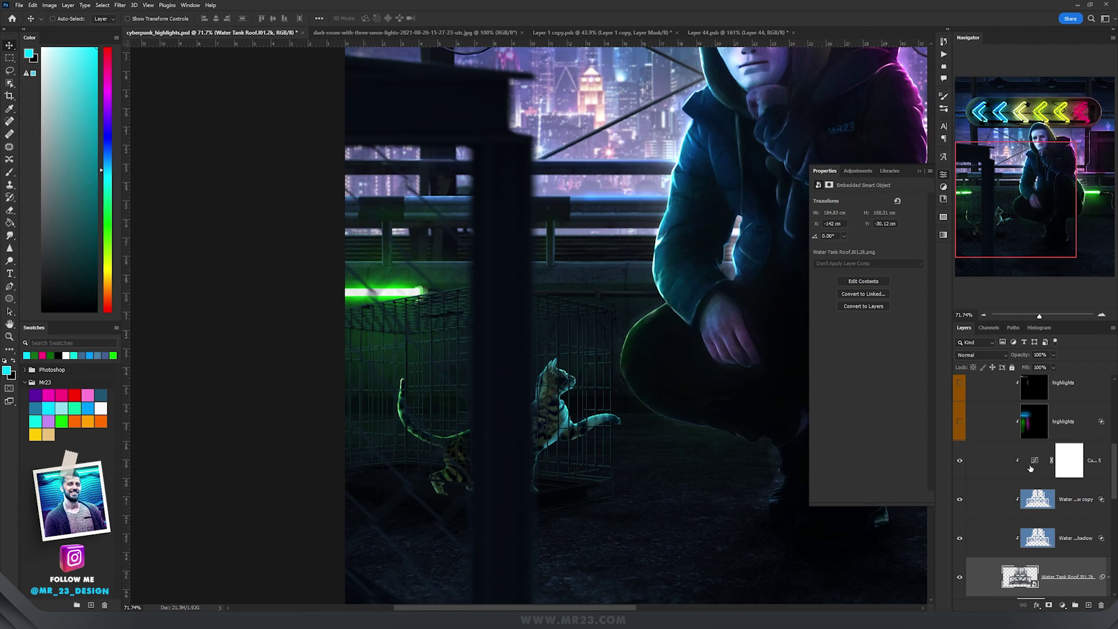
click(1070, 460)
scroll(521, 348, down, 1)
scroll(518, 347, down, 8)
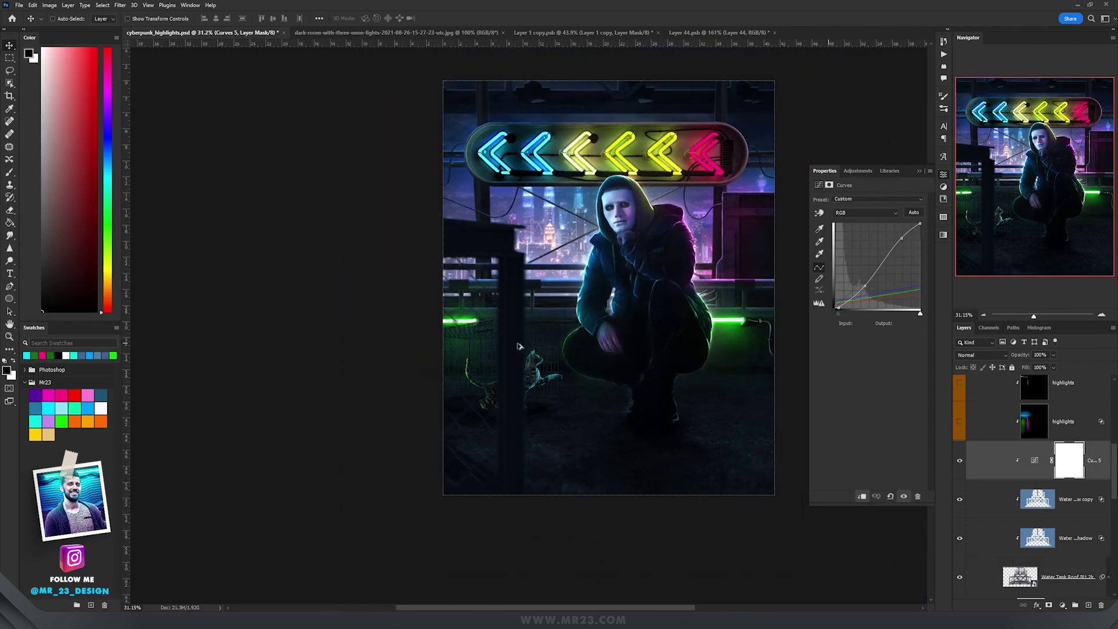
scroll(479, 342, up, 5)
drag(572, 336, 546, 326)
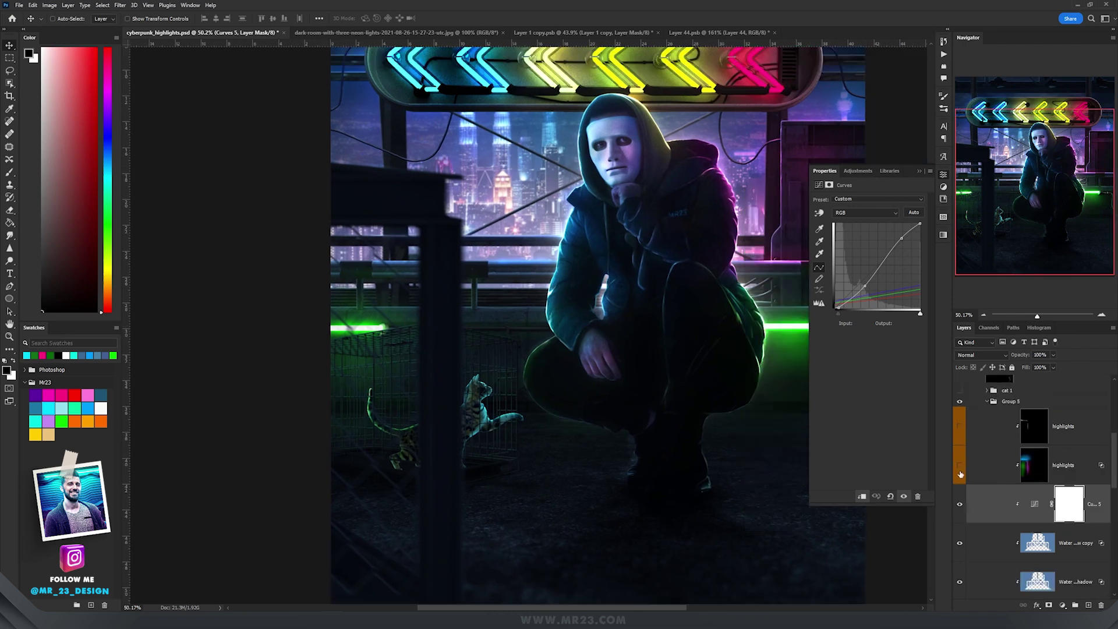
Show the two clipped highlights layers of the foreground fence in Group 5.
click(960, 465)
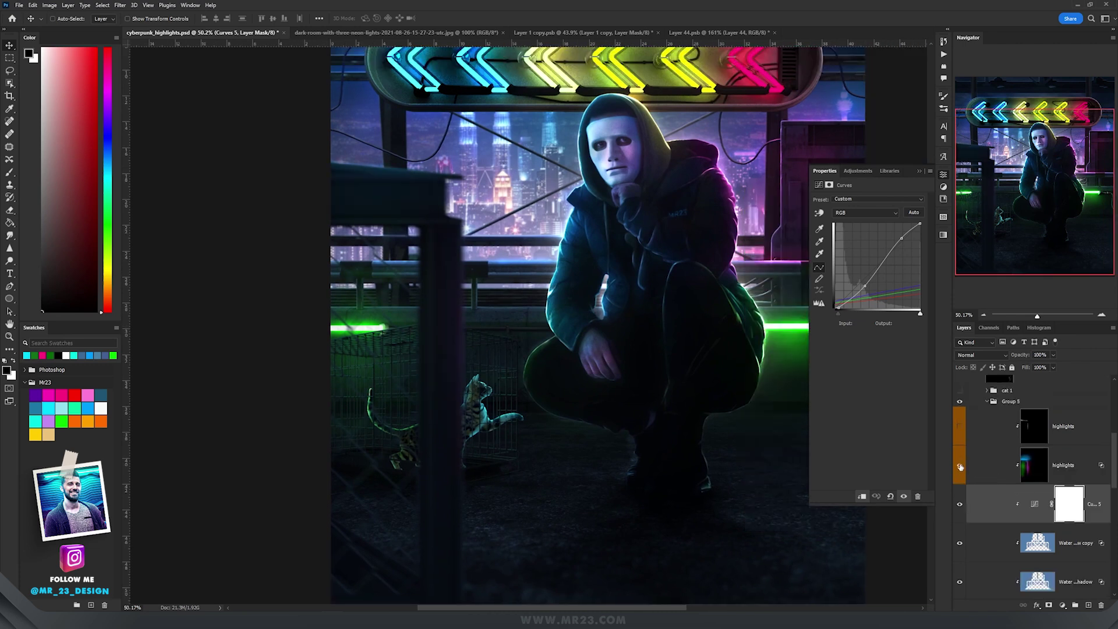
click(1030, 467)
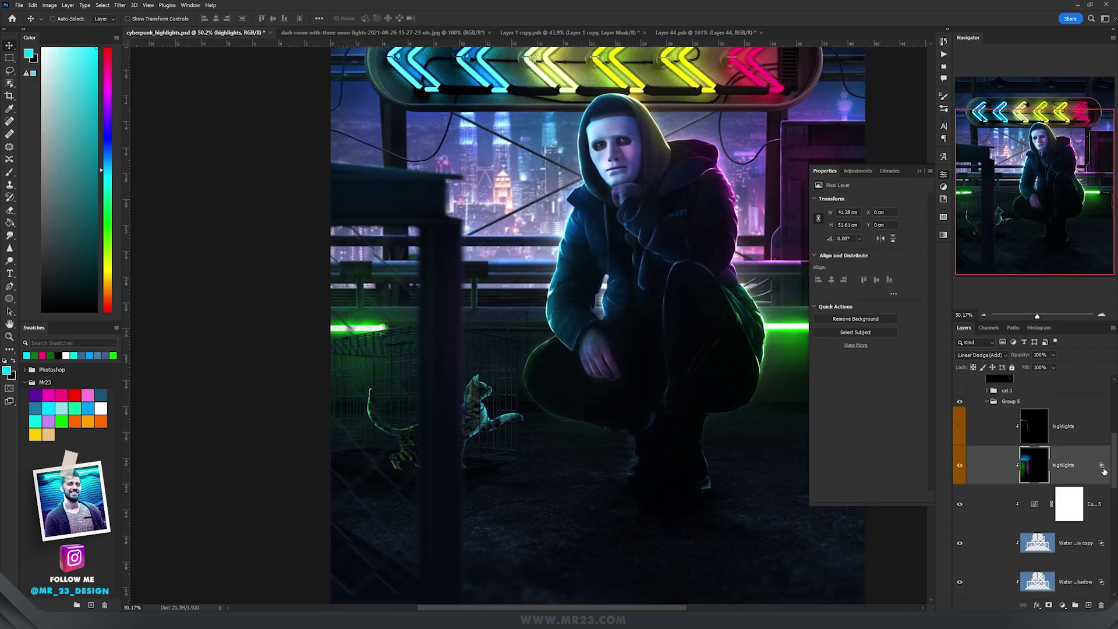
click(961, 428)
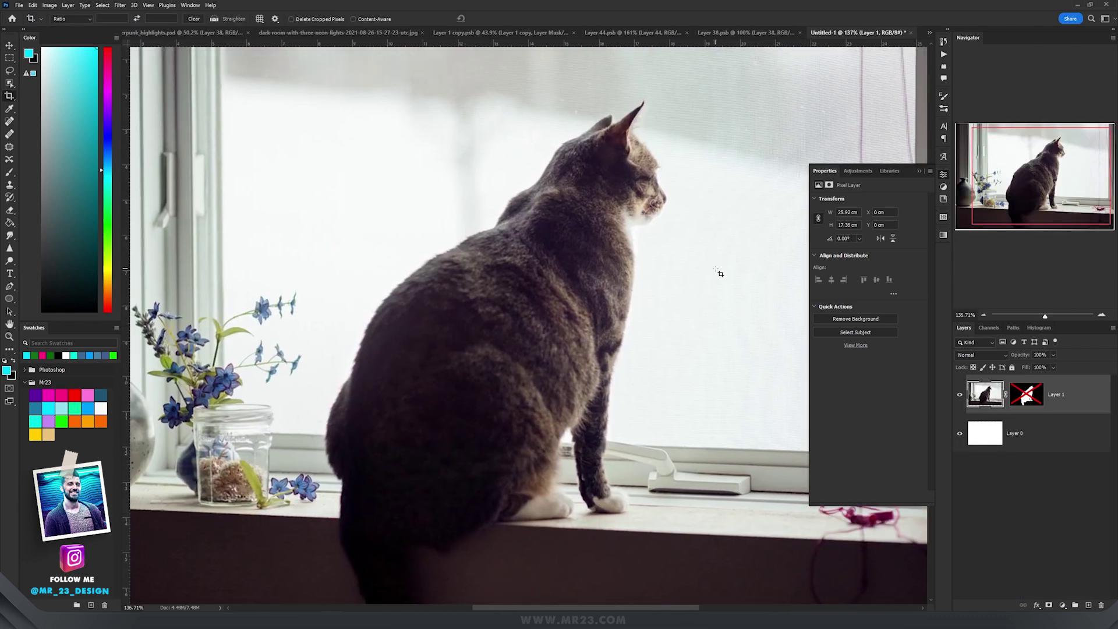
Examine the sitting cat's masked source photo and its placement on top of the fence on Layer 38.
click(1027, 402)
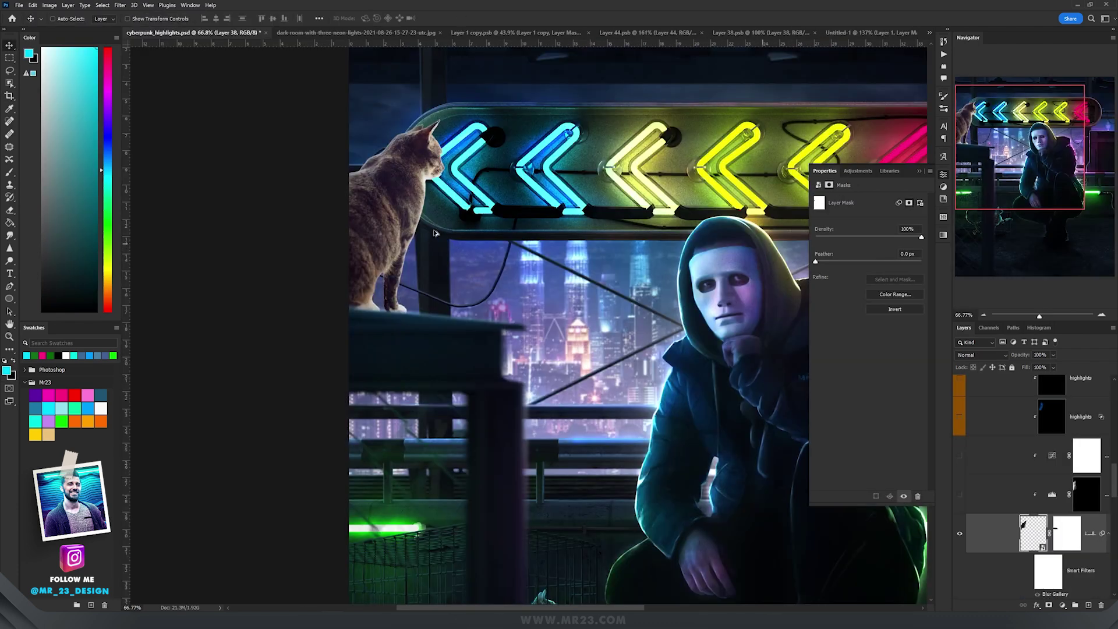
scroll(469, 254, up, 3)
scroll(469, 254, down, 4)
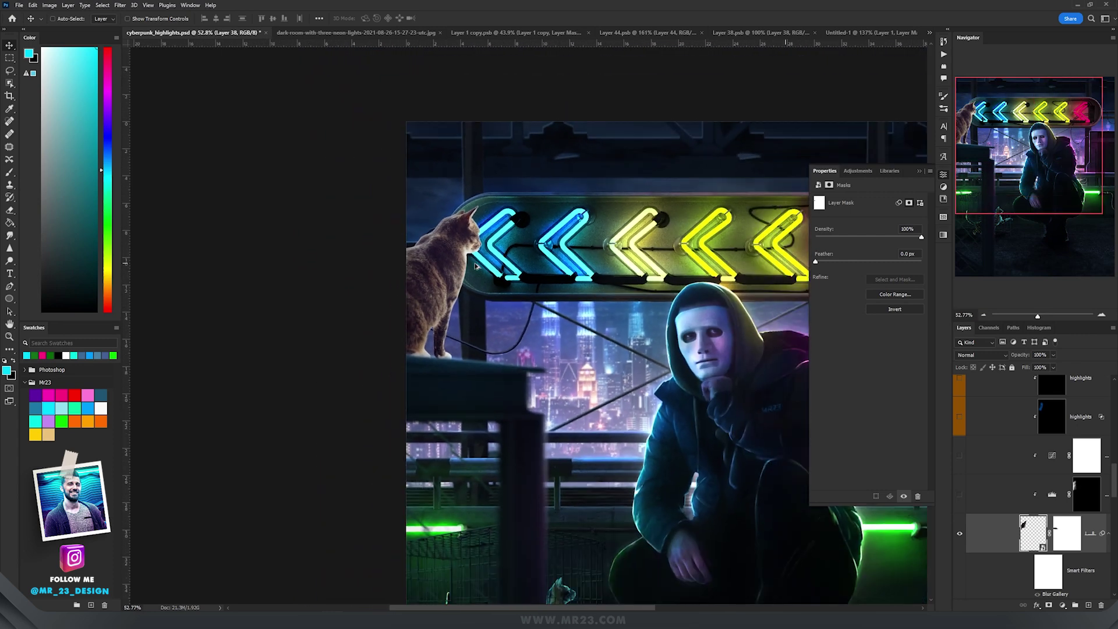
drag(484, 270, 483, 319)
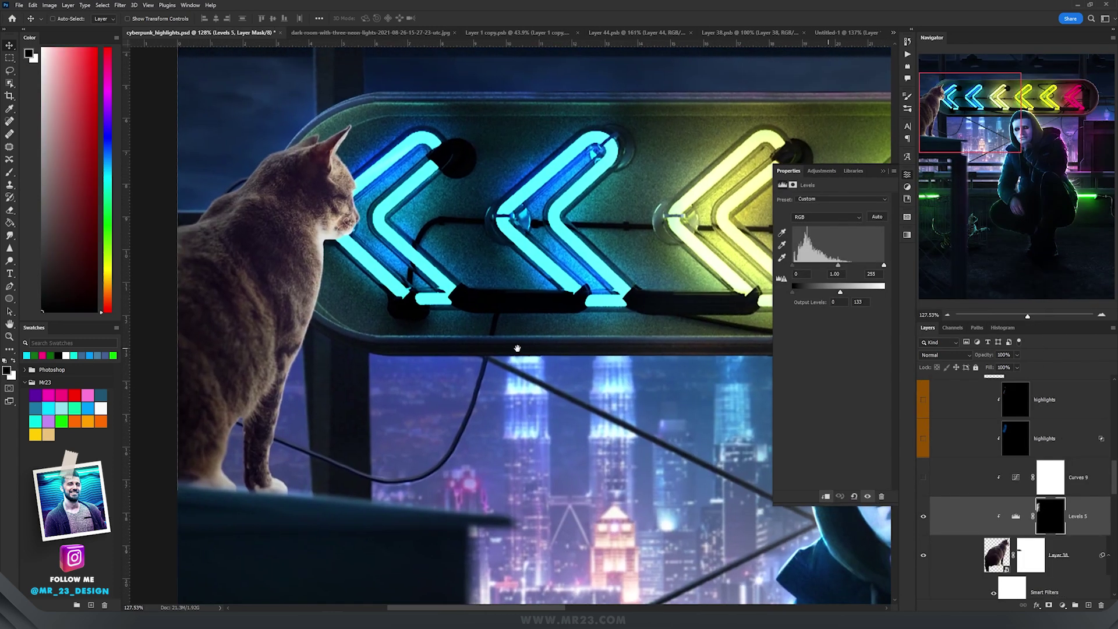
Compare the sitting cat with the Levels 5 adjustment off and on, and show the clipped Curves 9 adjustment.
click(924, 517)
click(924, 517)
click(1018, 483)
click(922, 479)
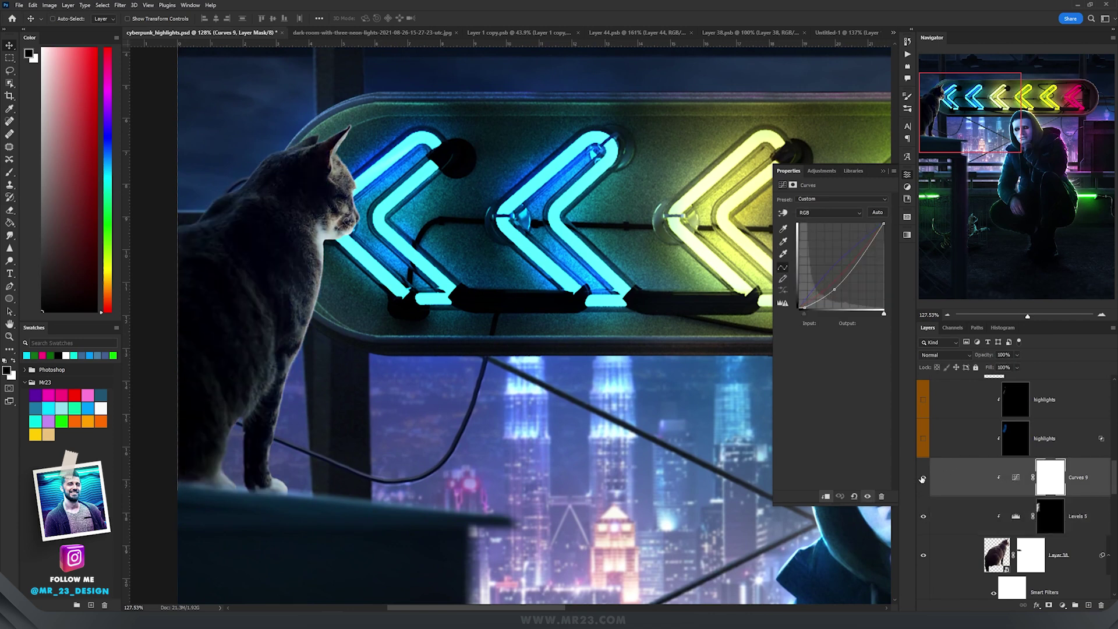
Show the sitting cat's two clipped highlights layers to light its edge facing the neon sign.
click(924, 440)
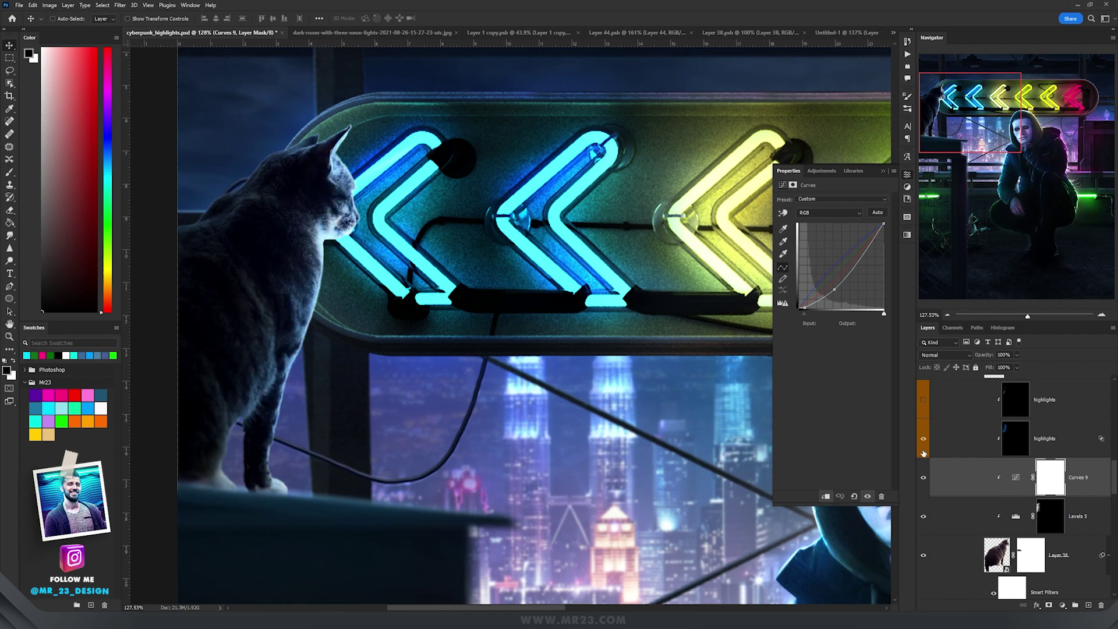
click(1051, 440)
click(923, 399)
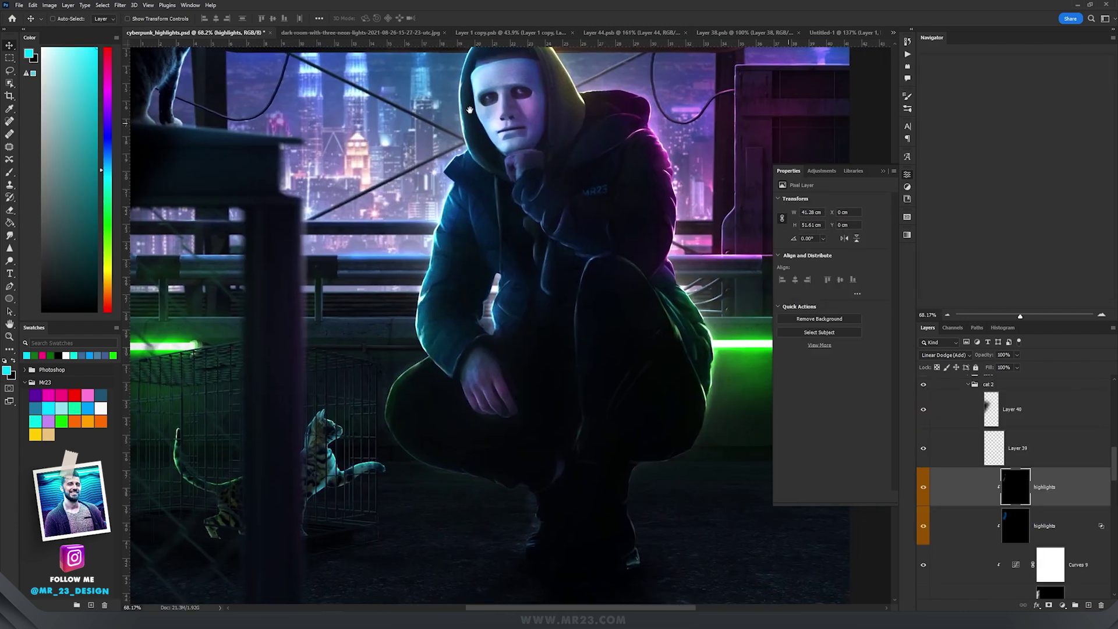
Expand the cat 3 group and examine the foreground cat's source photo and its masked placement in the composite's lower corner.
drag(469, 283, 469, 111)
drag(545, 221, 402, 169)
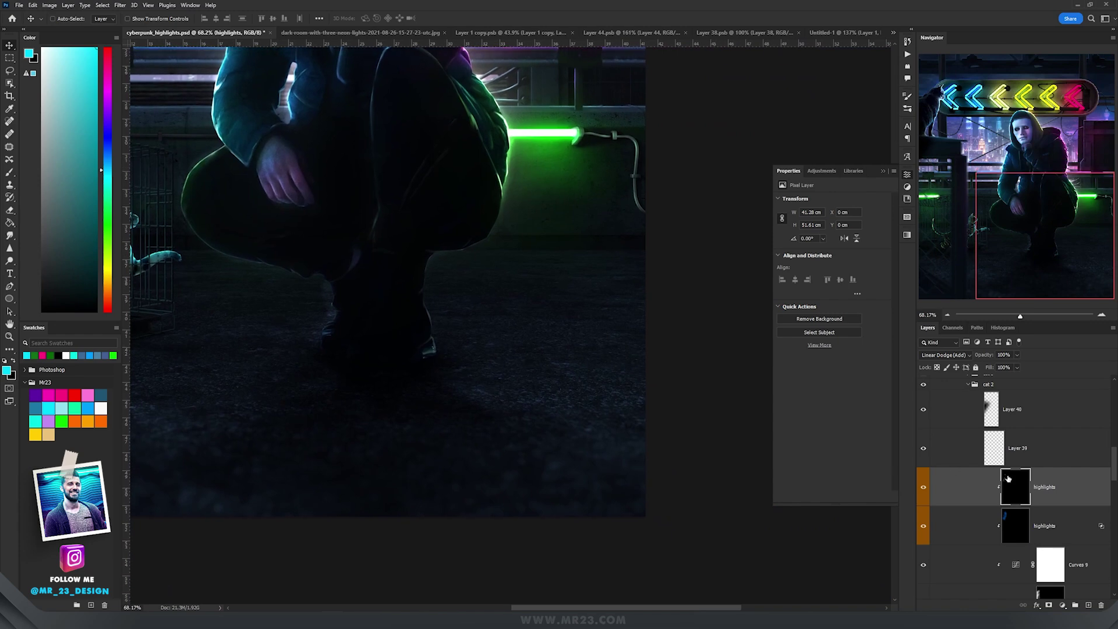
scroll(985, 434, up, 2)
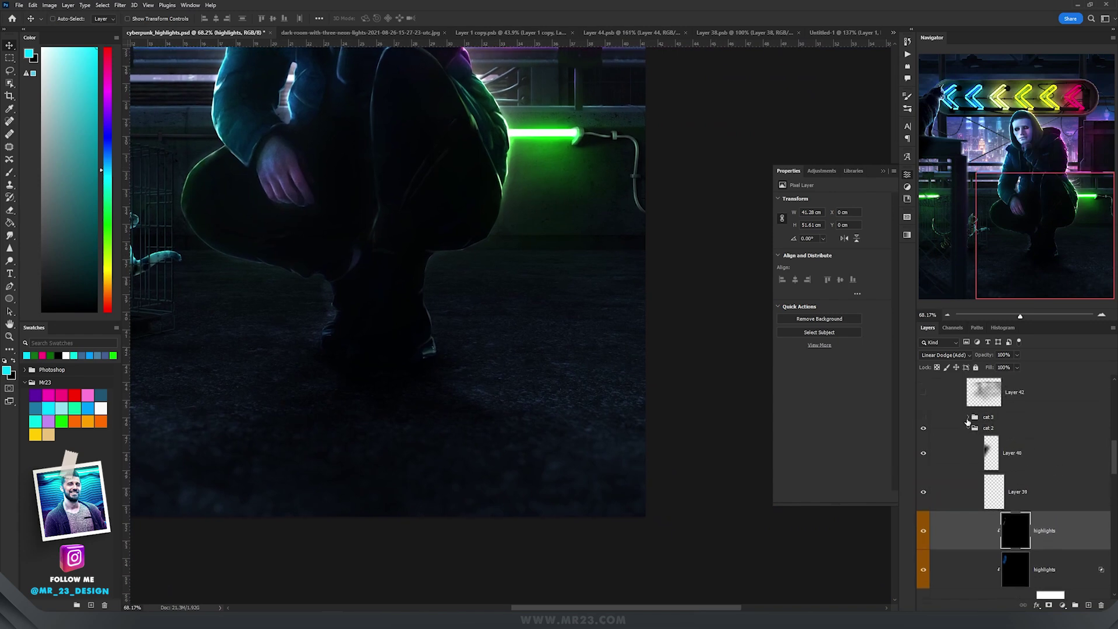
click(968, 419)
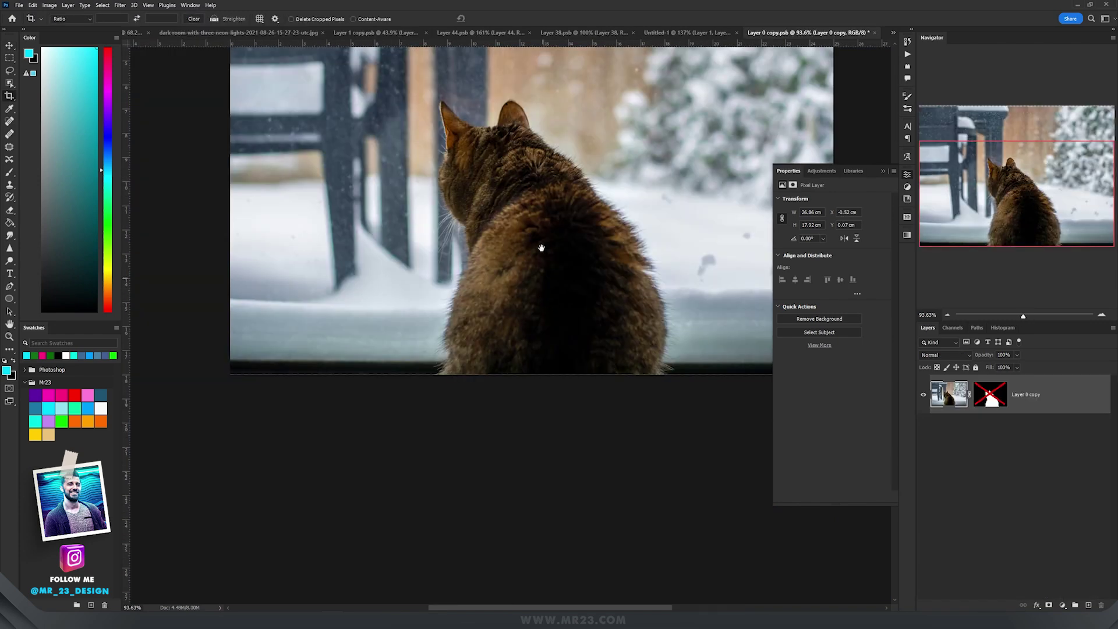
drag(542, 247, 537, 316)
key(ctrl+Tab)
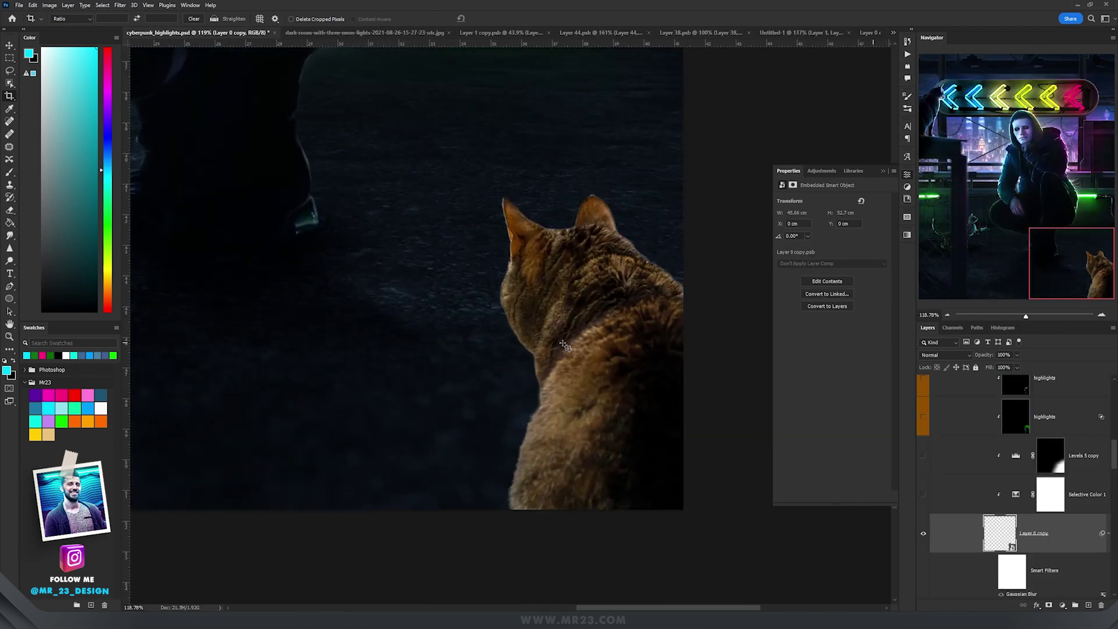
key(v)
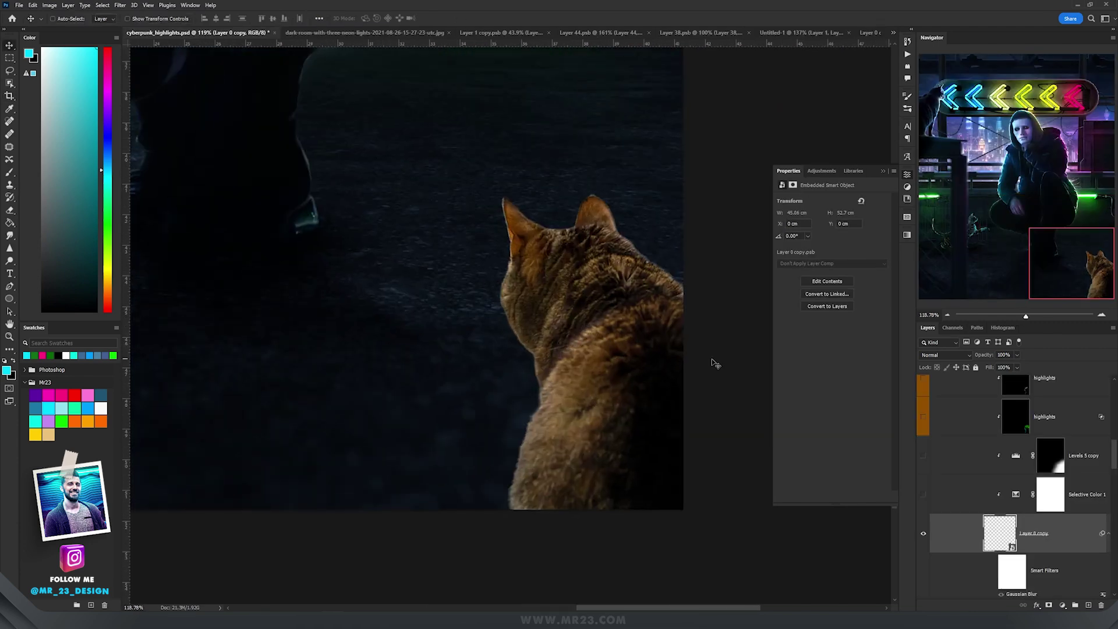
Turn on the foreground cat's Gaussian Blur and show its clipped Selective Color 1 and Levels 5 copy adjustments.
scroll(1001, 573, down, 1)
click(1001, 562)
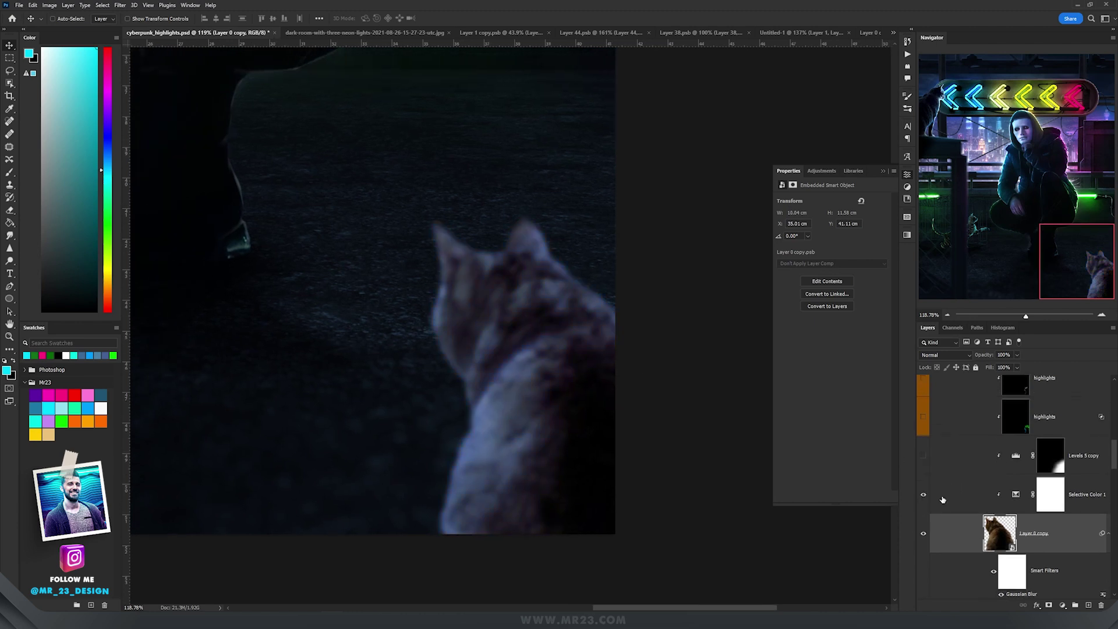
click(1015, 495)
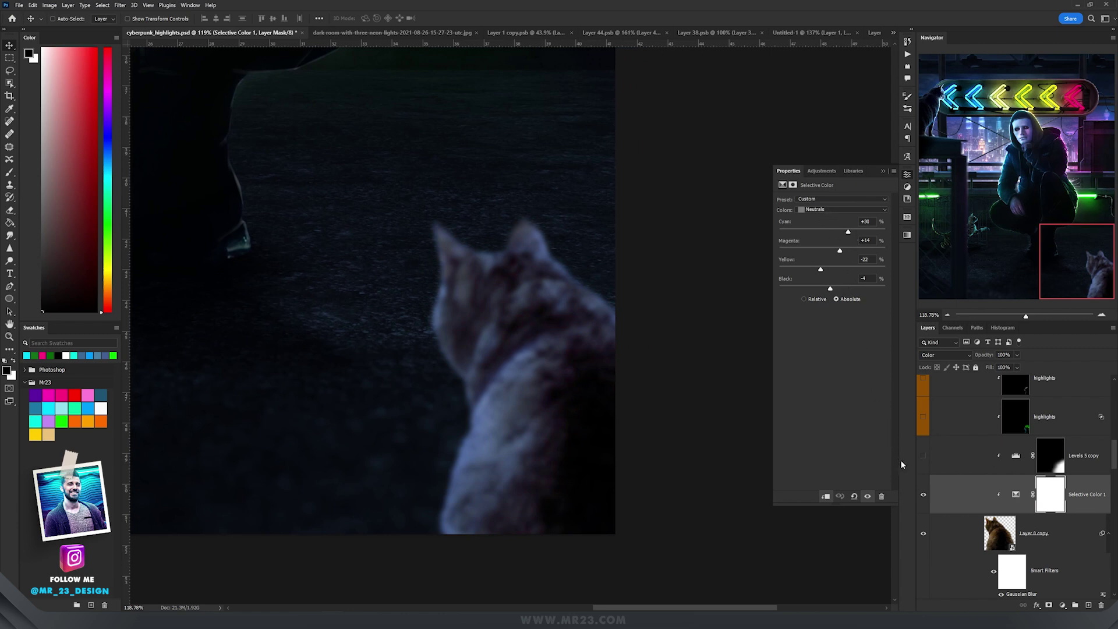
click(923, 457)
scroll(925, 465, up, 2)
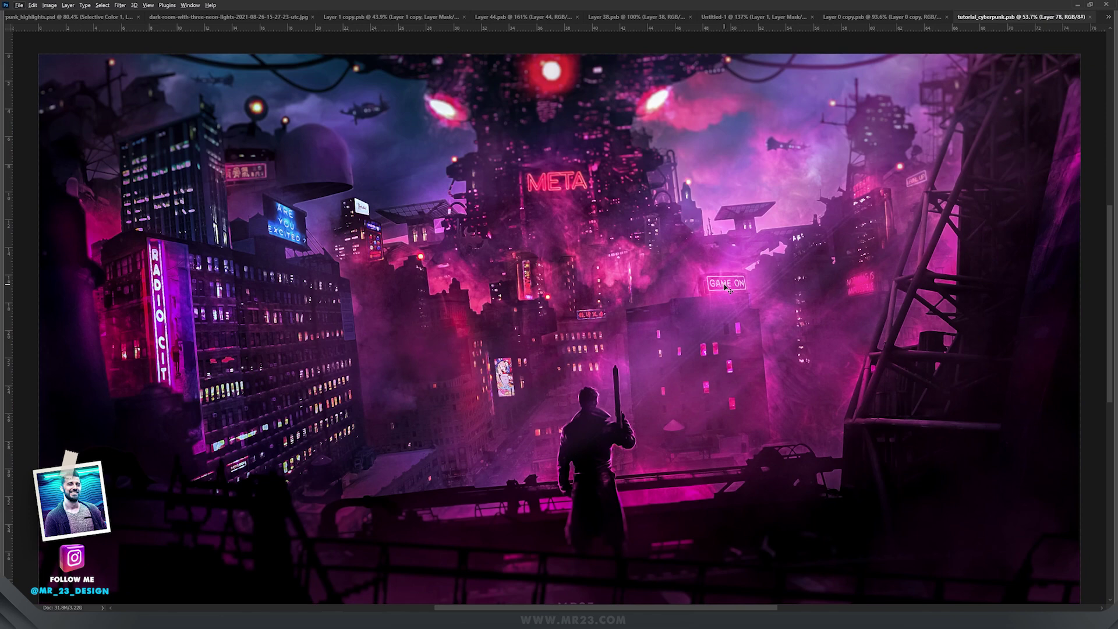
Examine the depth, neon signs and buildings in the magenta cityscape of tutorial_cyberpunk.psb.
mouse_move(714, 272)
mouse_down()
mouse_move(692, 216)
mouse_move(673, 221)
mouse_move(711, 266)
mouse_move(730, 255)
mouse_move(722, 258)
mouse_up()
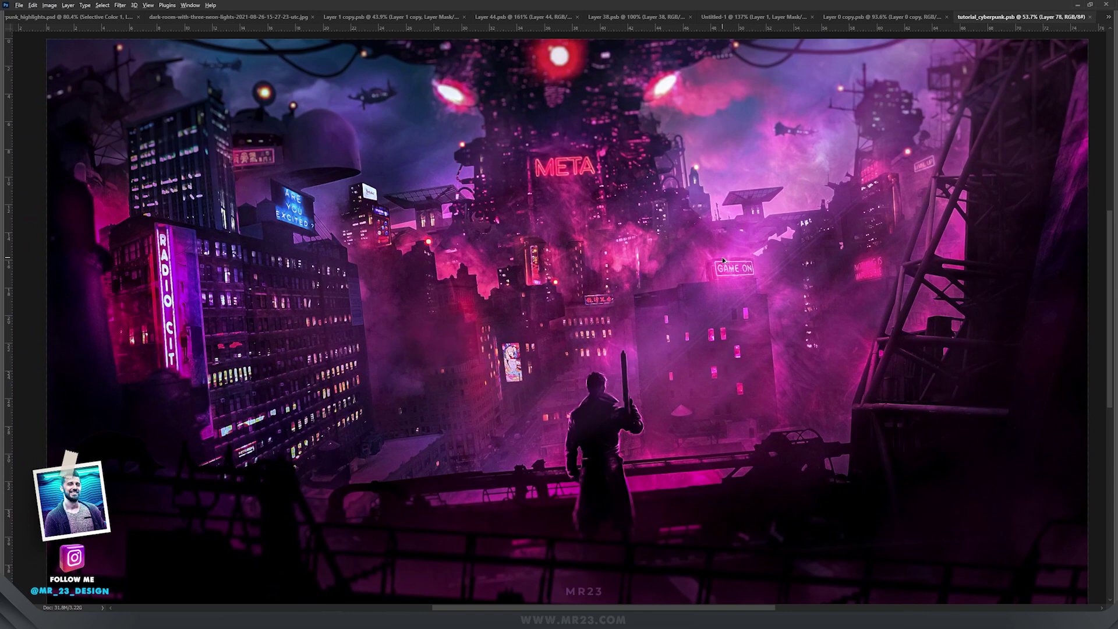
scroll(722, 257, up, 1)
drag(806, 262, 755, 328)
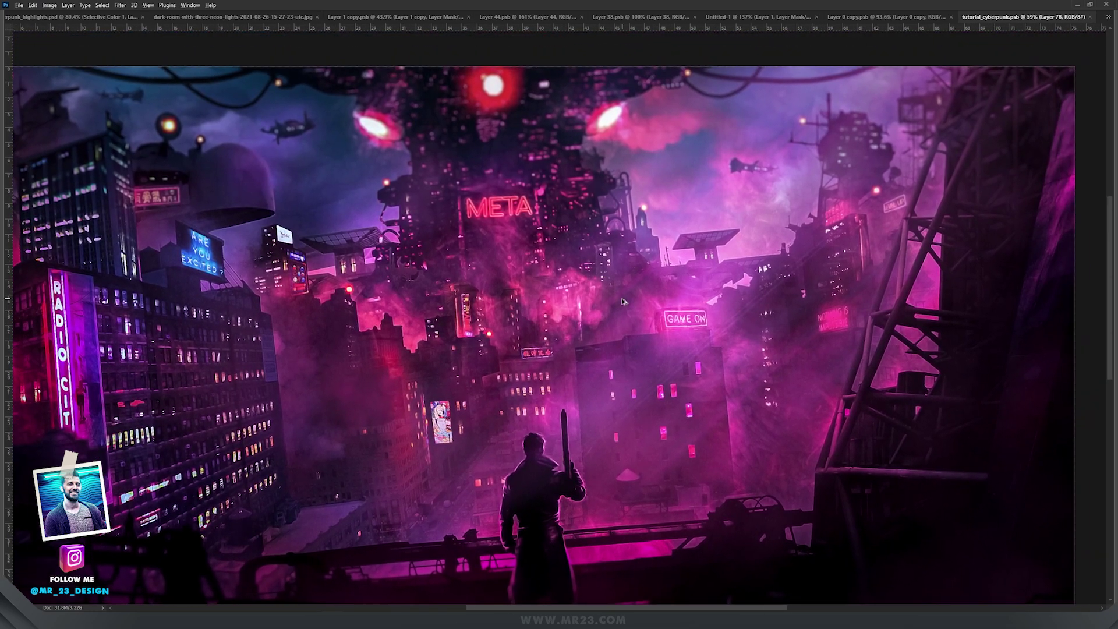
scroll(623, 301, up, 2)
drag(843, 280, 812, 291)
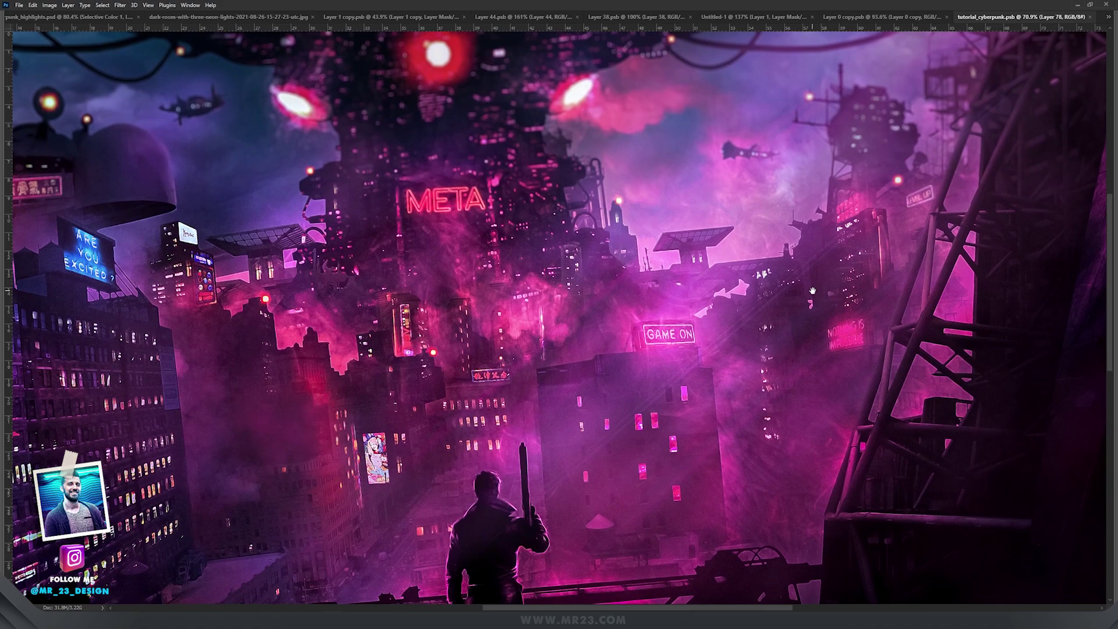
drag(338, 446, 543, 365)
scroll(543, 364, up, 6)
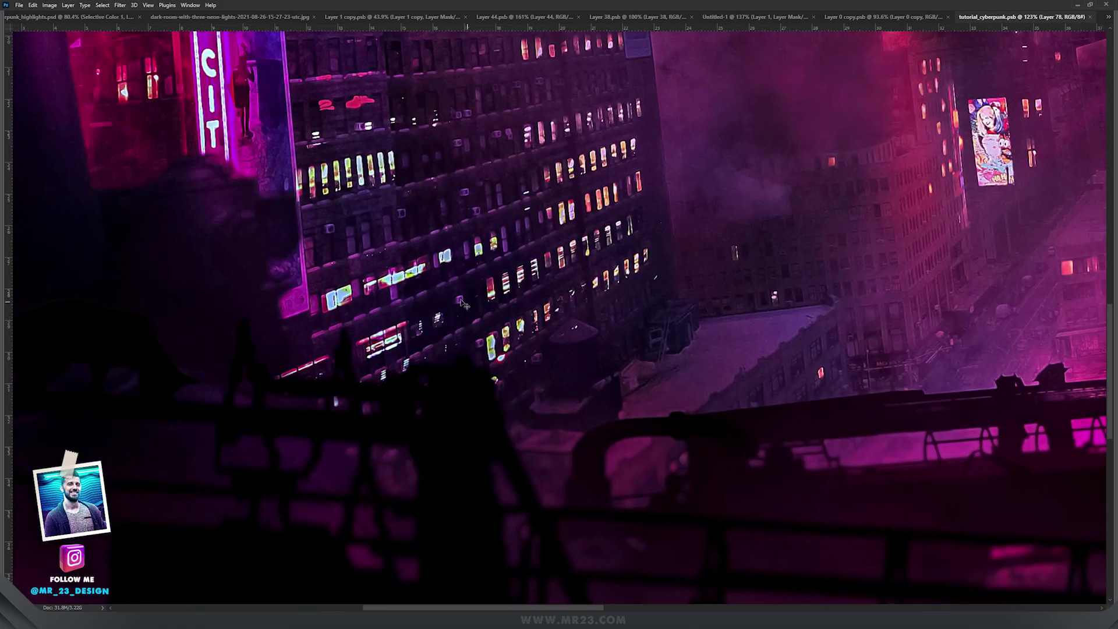
Examine the dark cat silhouette walking on the blurred foreground structure of the magenta cityscape.
drag(166, 299, 551, 248)
scroll(546, 250, up, 3)
scroll(546, 250, up, 2)
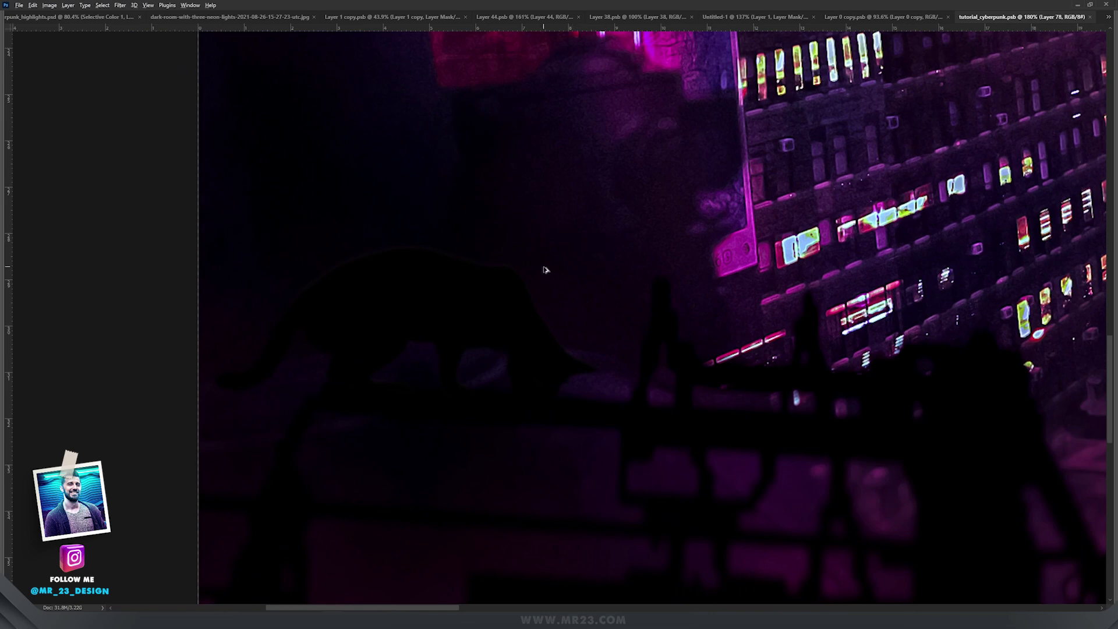
scroll(546, 270, down, 6)
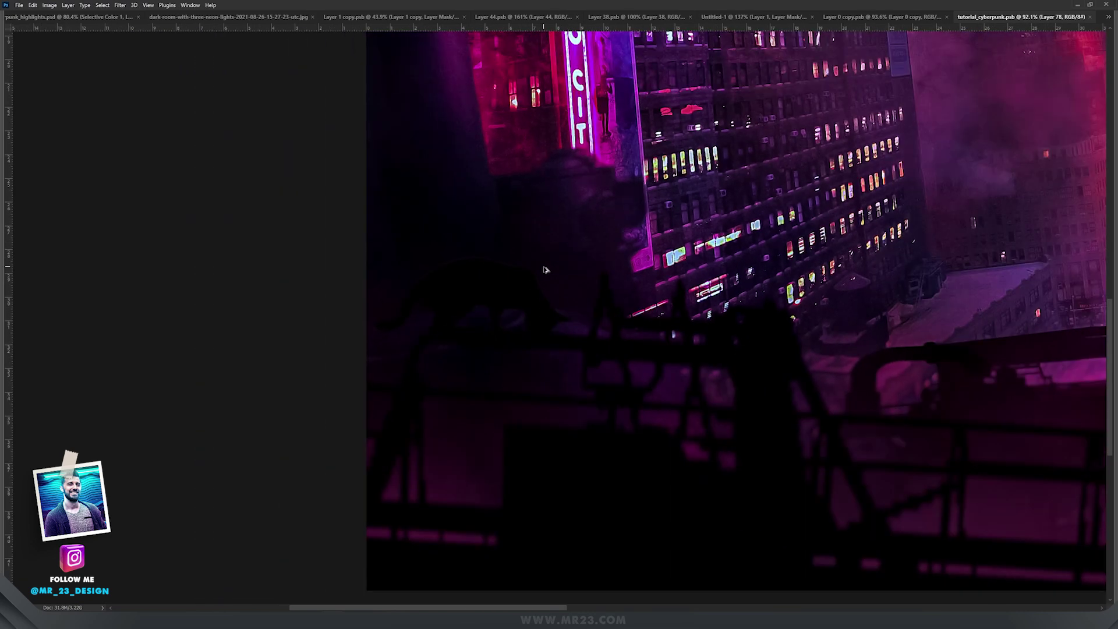
scroll(478, 265, up, 2)
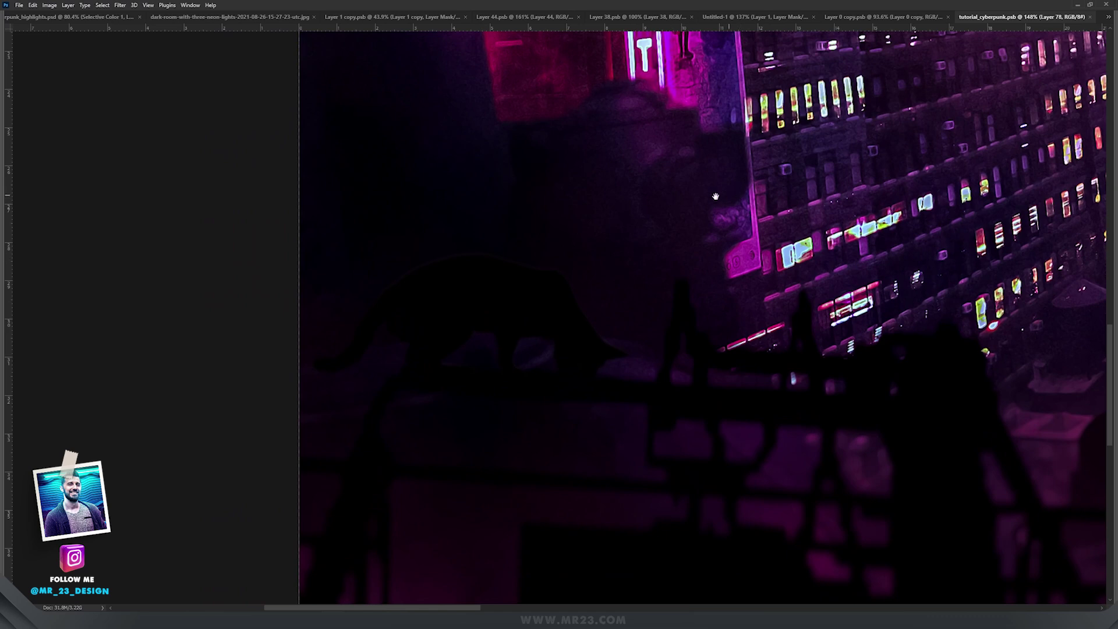
drag(732, 196, 638, 196)
scroll(634, 219, down, 10)
drag(553, 241, 427, 321)
scroll(426, 318, up, 1)
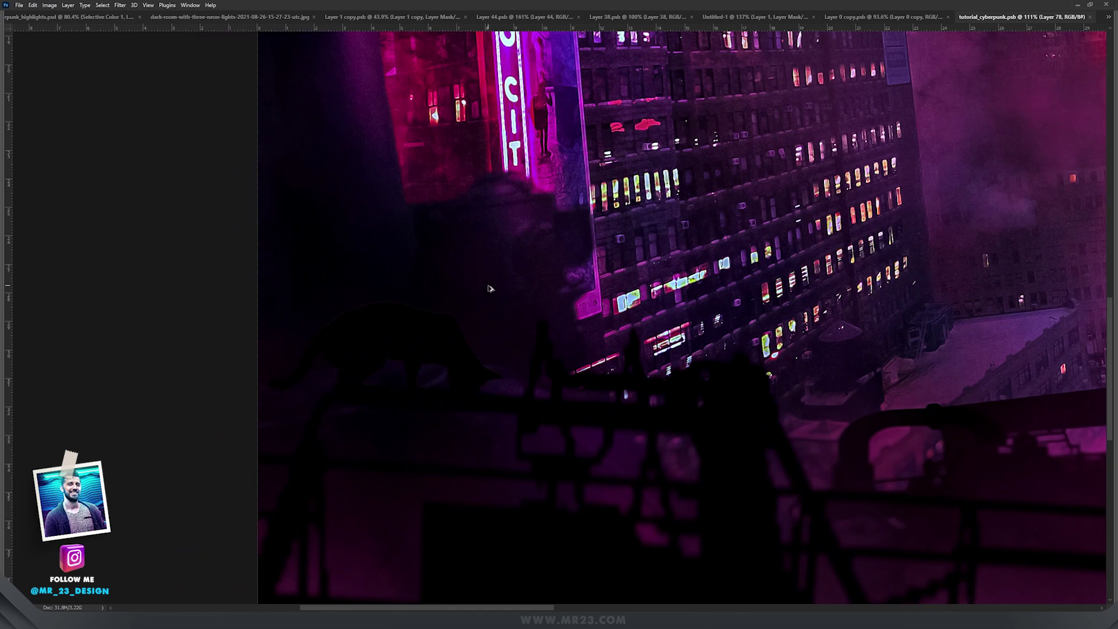
scroll(490, 288, down, 3)
scroll(639, 281, up, 2)
drag(600, 282, 597, 284)
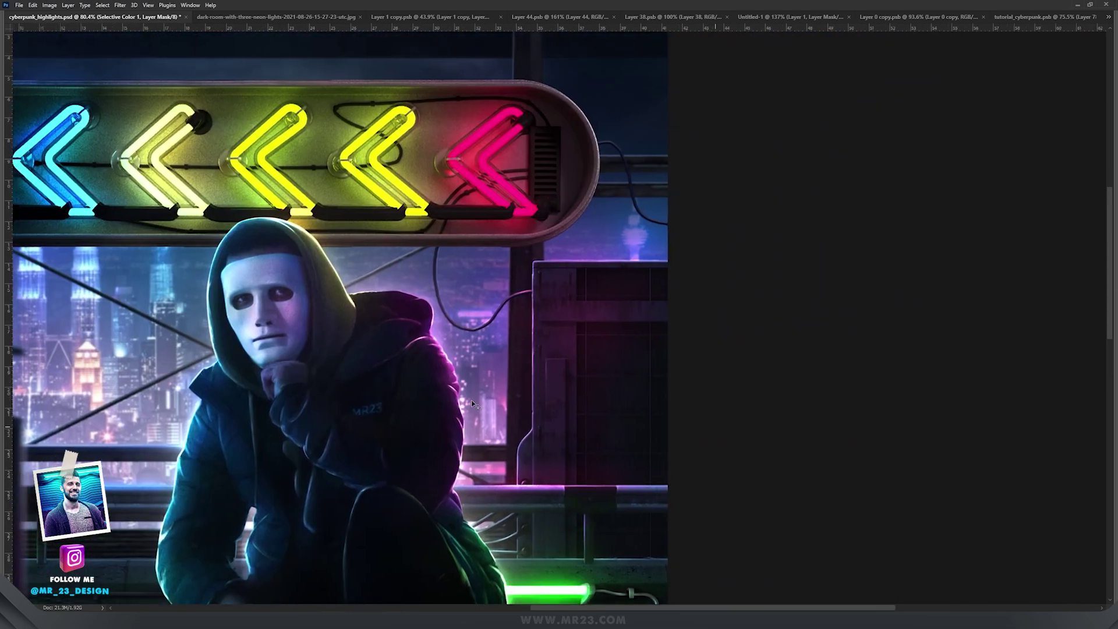
Show the black cat of Layer 41 on top of the box beside the neon sign and examine its source photo.
key(Tab)
click(924, 548)
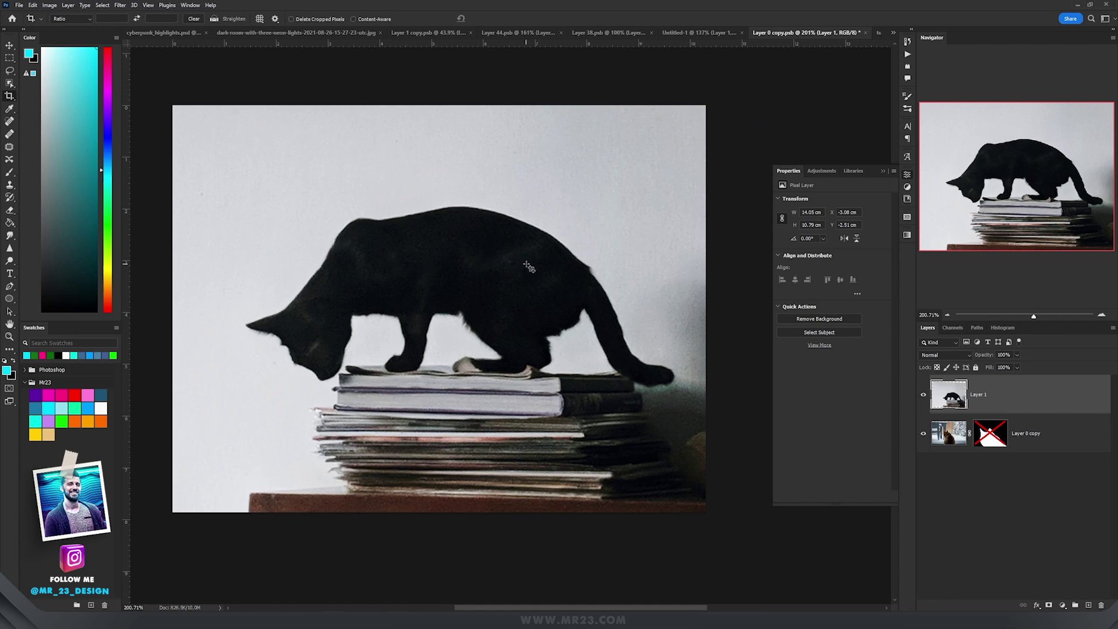
click(165, 33)
drag(638, 181, 345, 371)
scroll(425, 326, up, 3)
key(v)
scroll(463, 329, down, 1)
scroll(463, 328, down, 3)
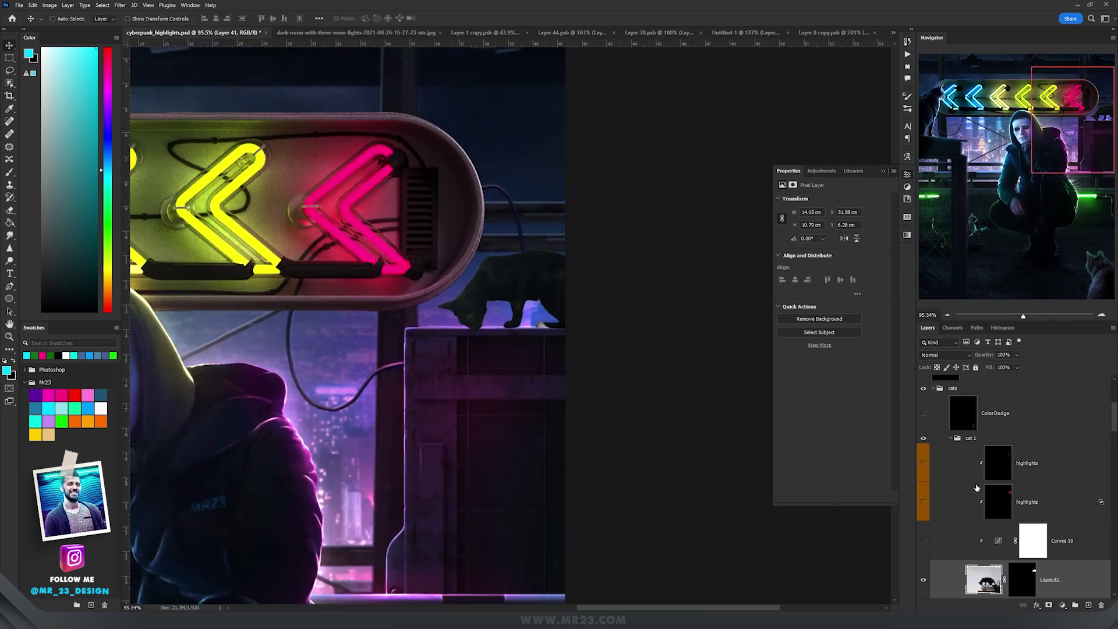
Show the black cat's Curves 10 adjustment and examine its lit edges on the box beside the pink neon arrow.
click(997, 541)
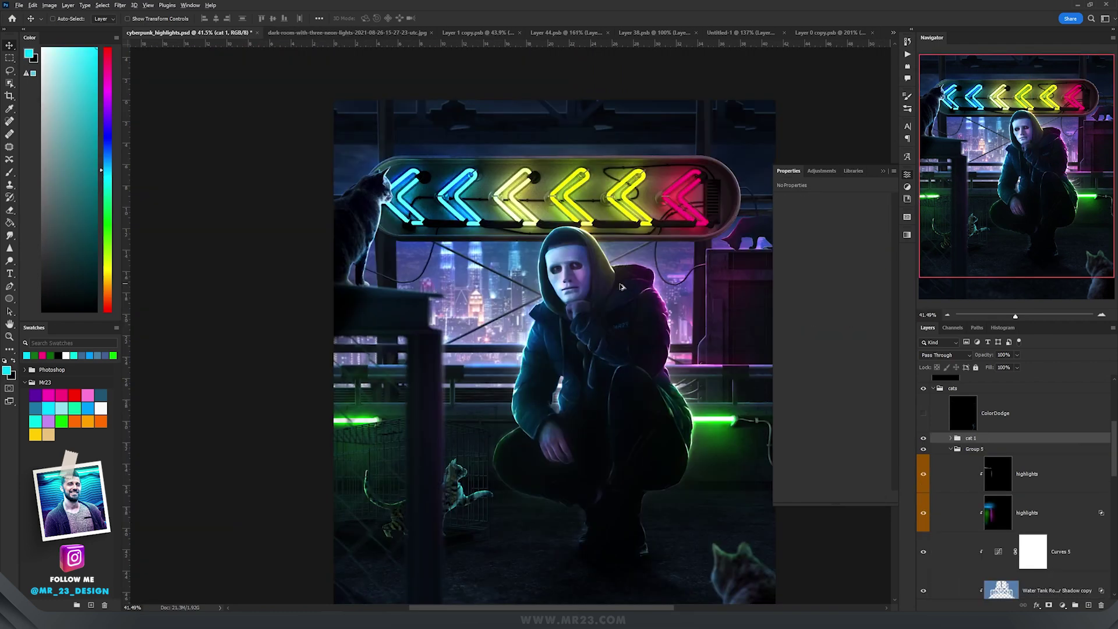
scroll(510, 323, up, 5)
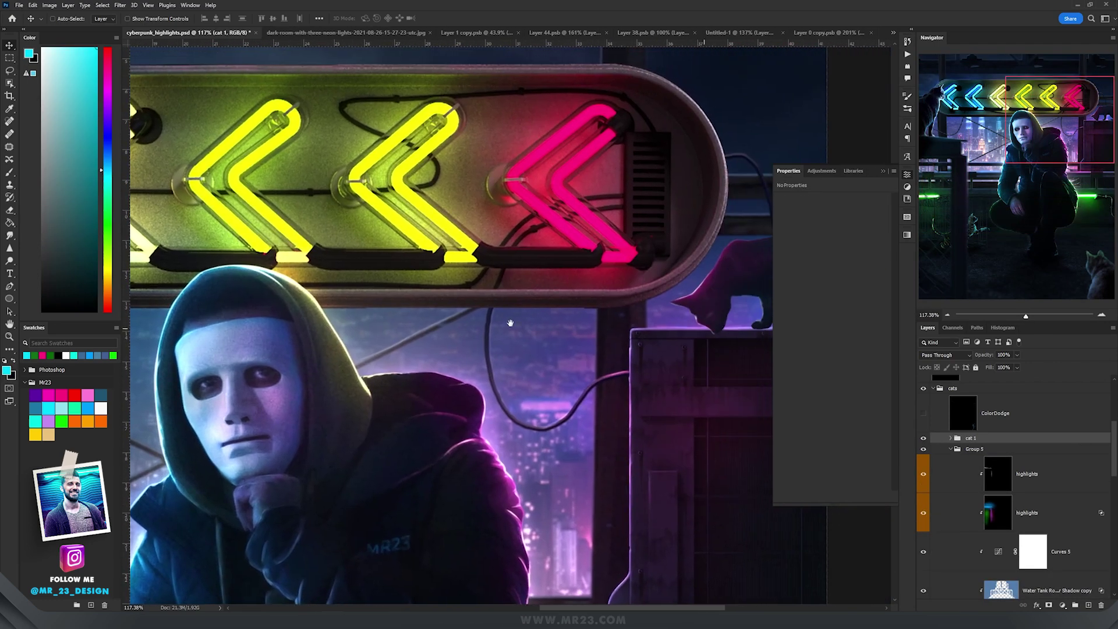
drag(510, 323, 388, 342)
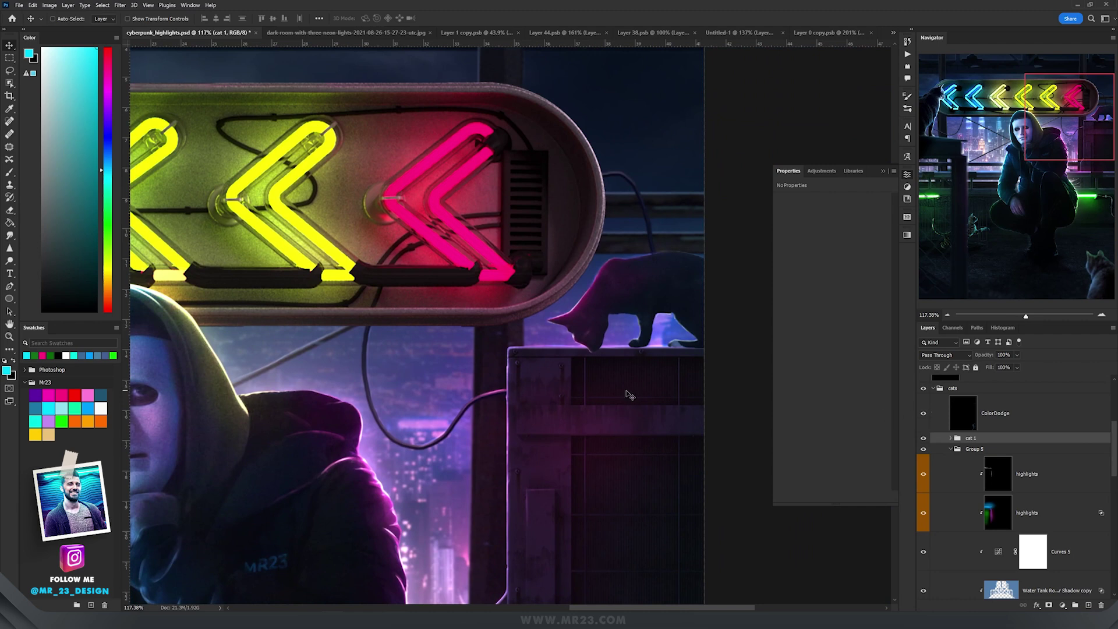
scroll(628, 394, down, 3)
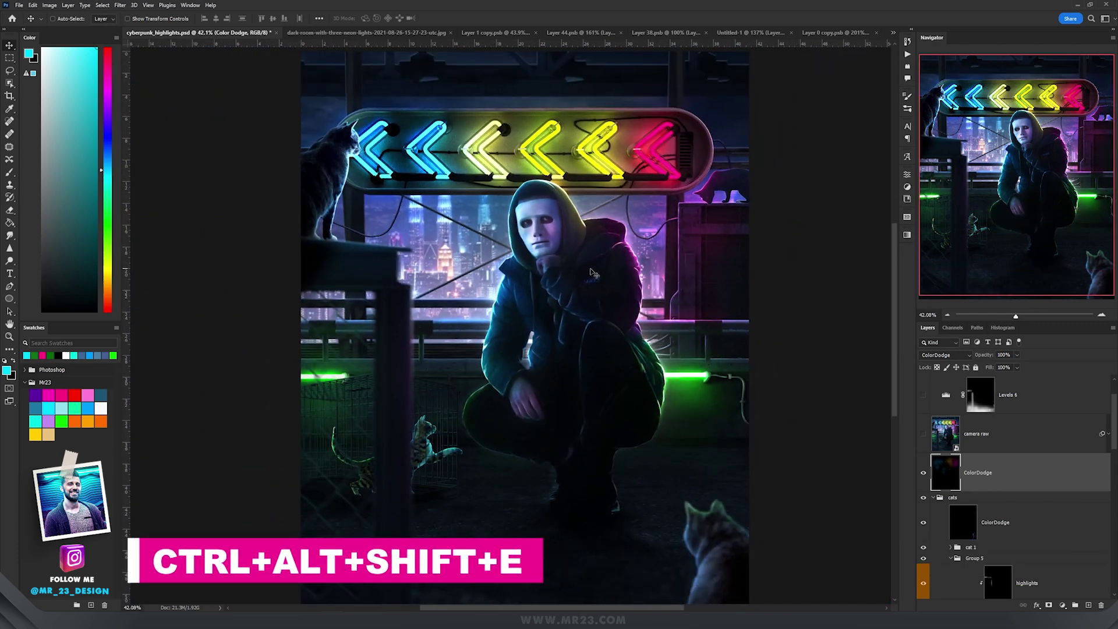
Stamp all visible layers into a new merged layer above the top ColorDodge layer and convert it to a smart object.
key(ctrl+alt+shift+e)
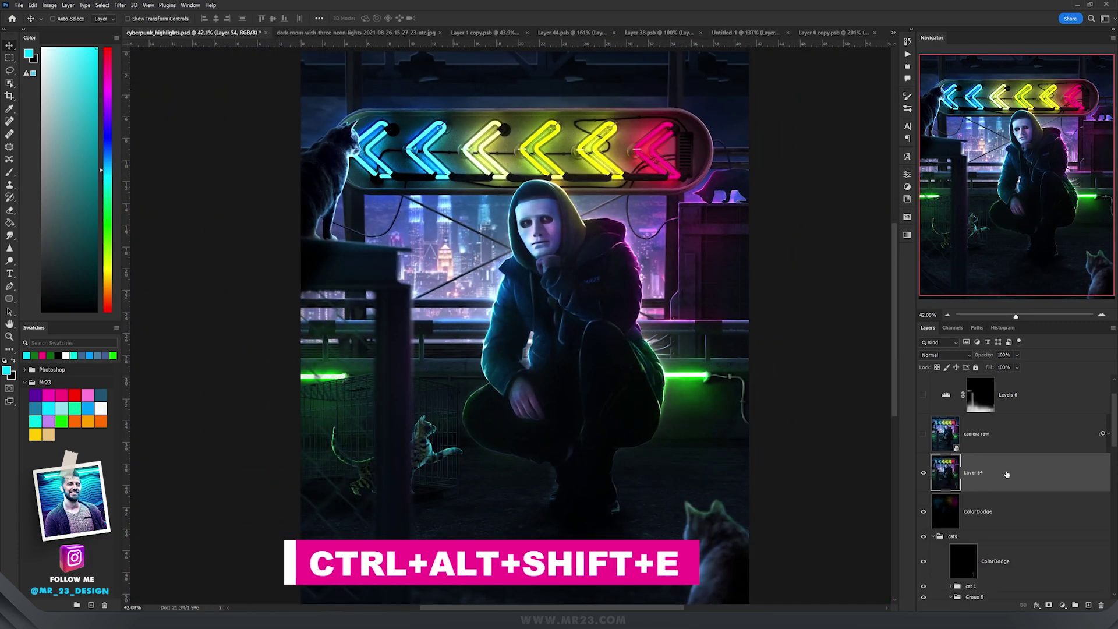
right_click(1007, 469)
click(1034, 222)
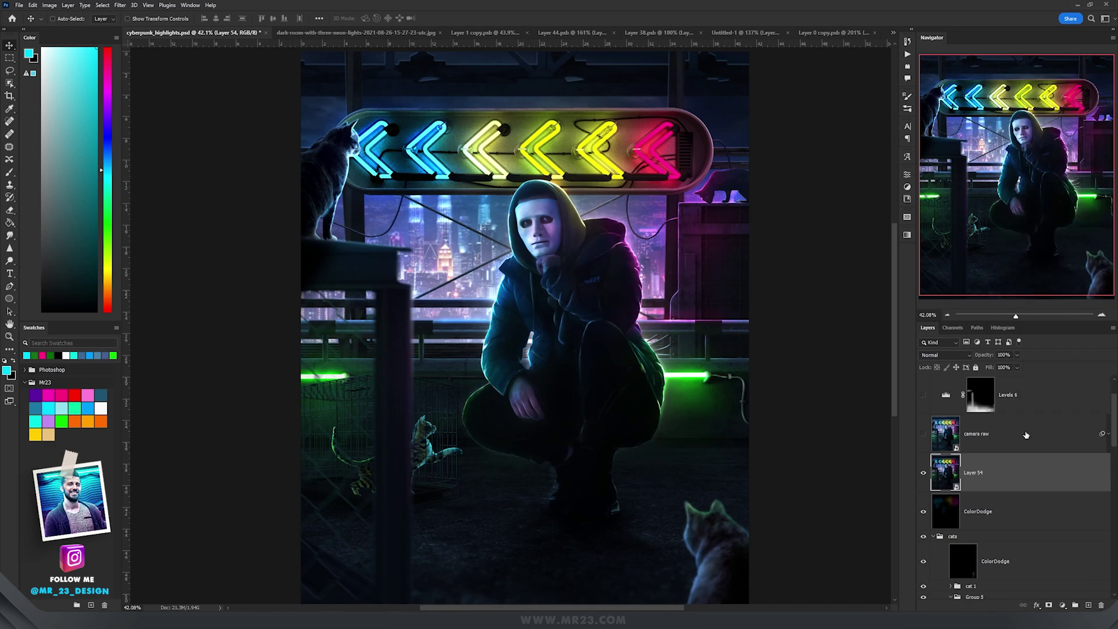
Open the Camera Raw filter for the merged image, review its Basic, Detail and Effects settings, and commit them.
click(118, 6)
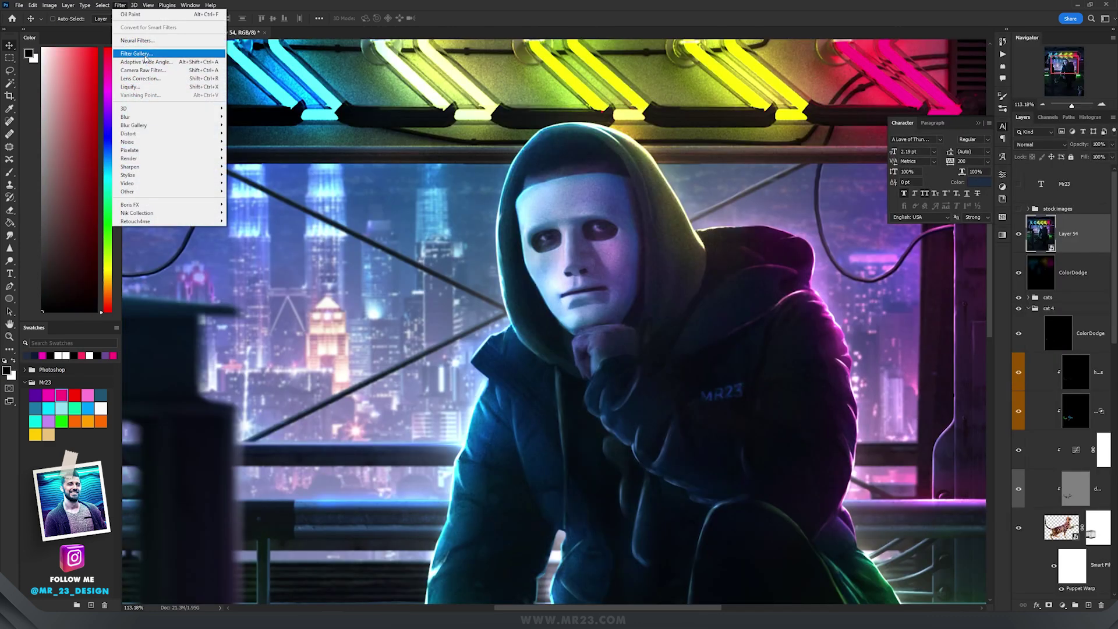
click(172, 71)
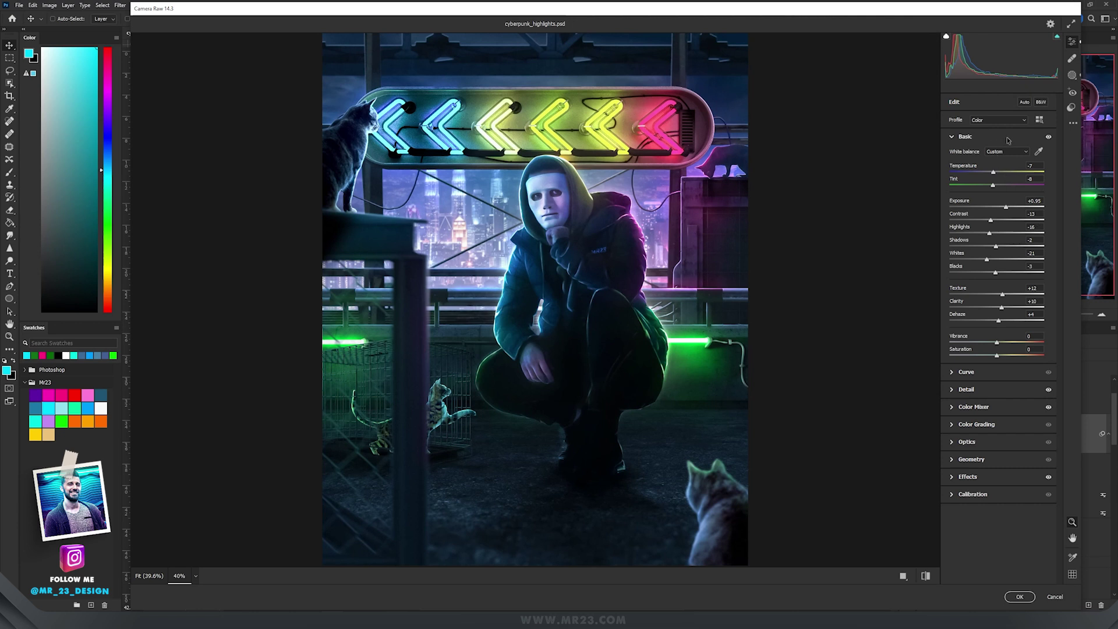
click(995, 395)
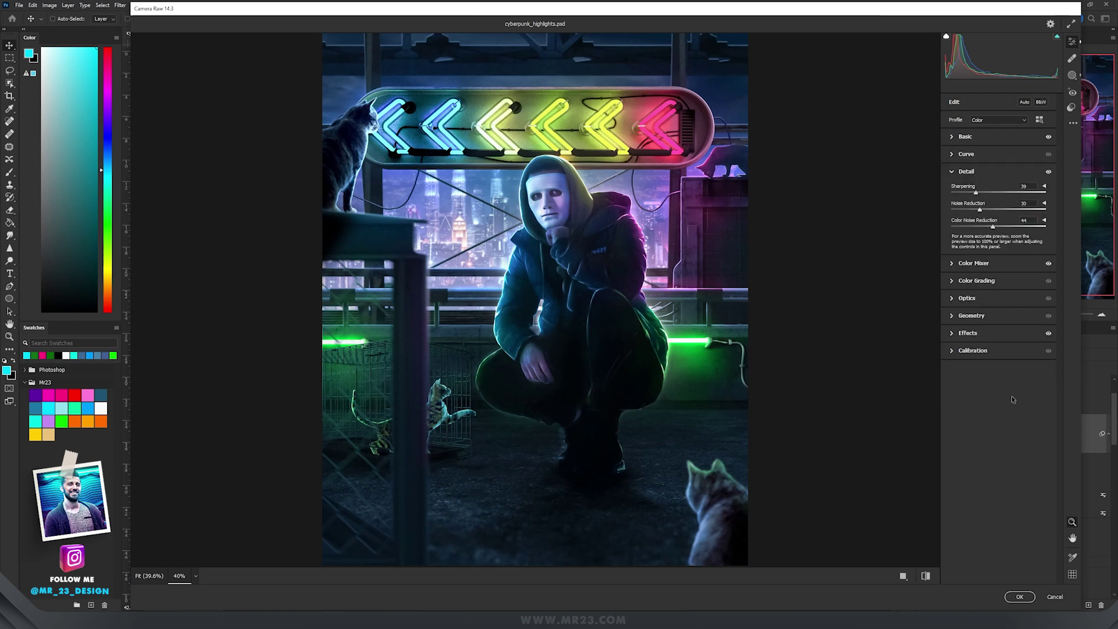
click(988, 334)
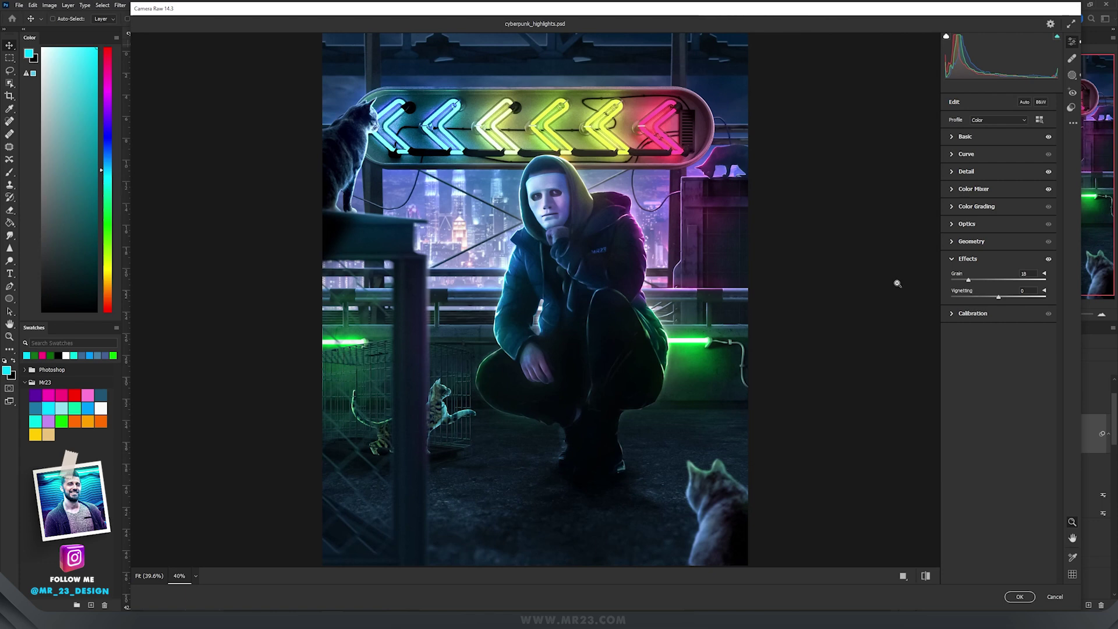
click(1019, 597)
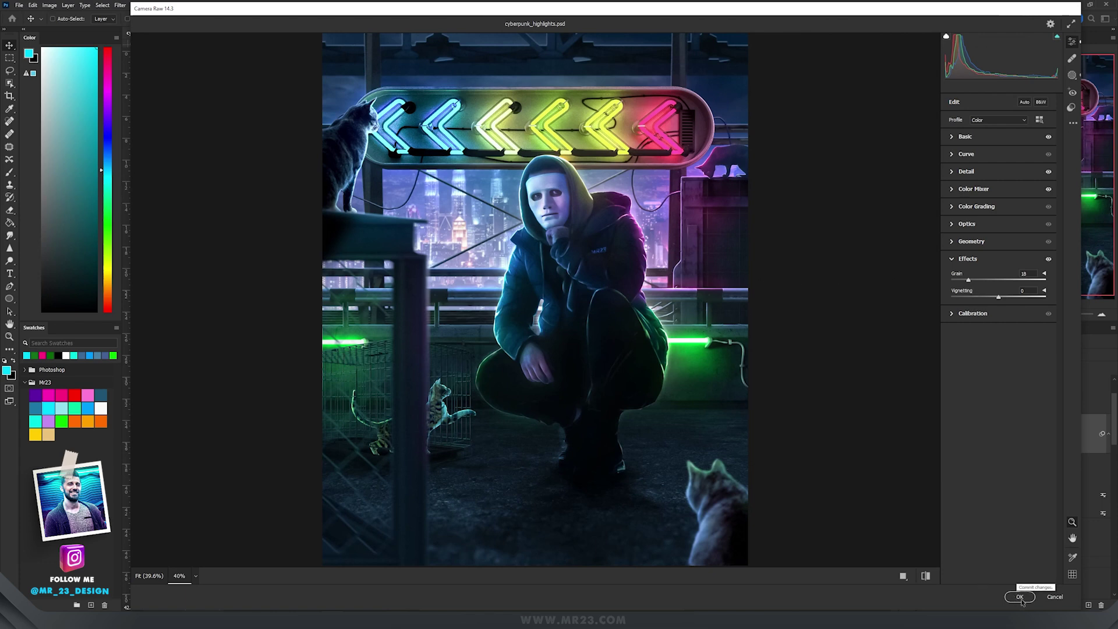